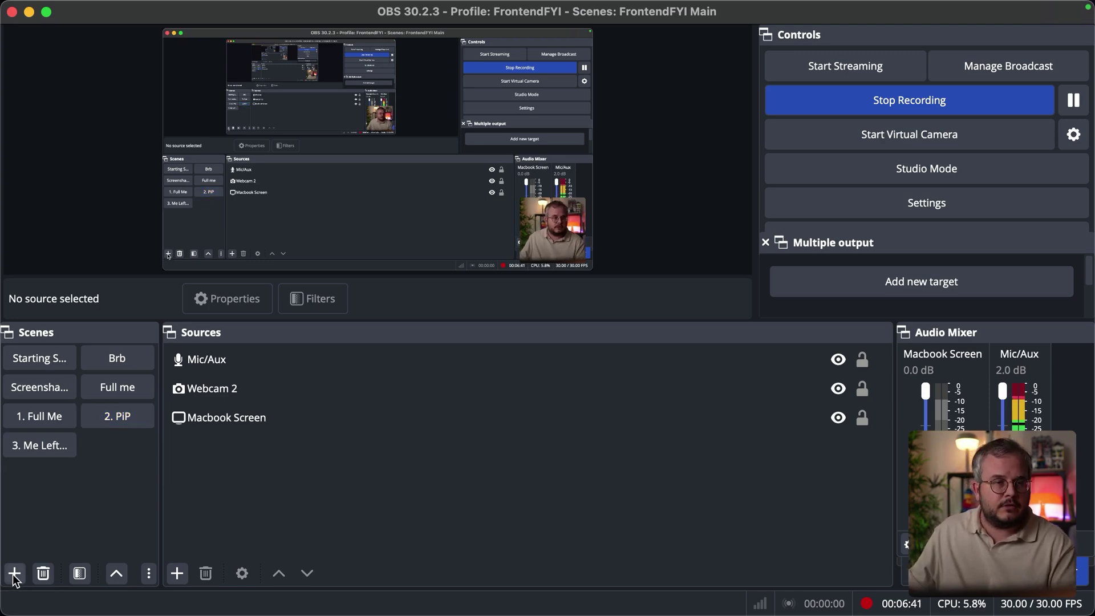
# Step: Create a scene named Test 1 and move Test Camera 1 toward the canvas's top-right
pyautogui.click(15, 573)
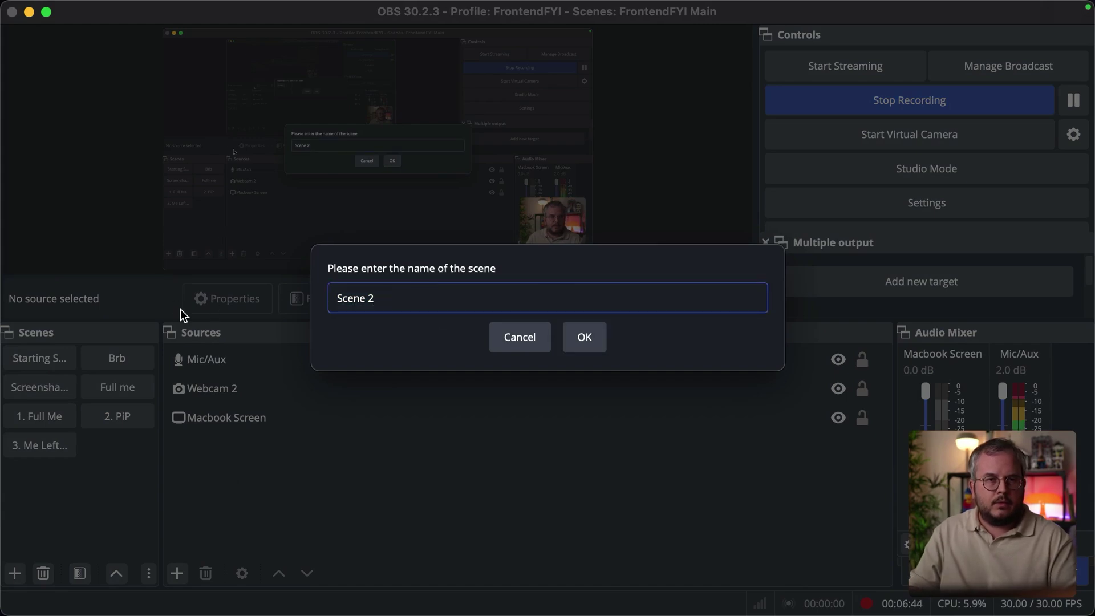
pyautogui.write('Test 1')
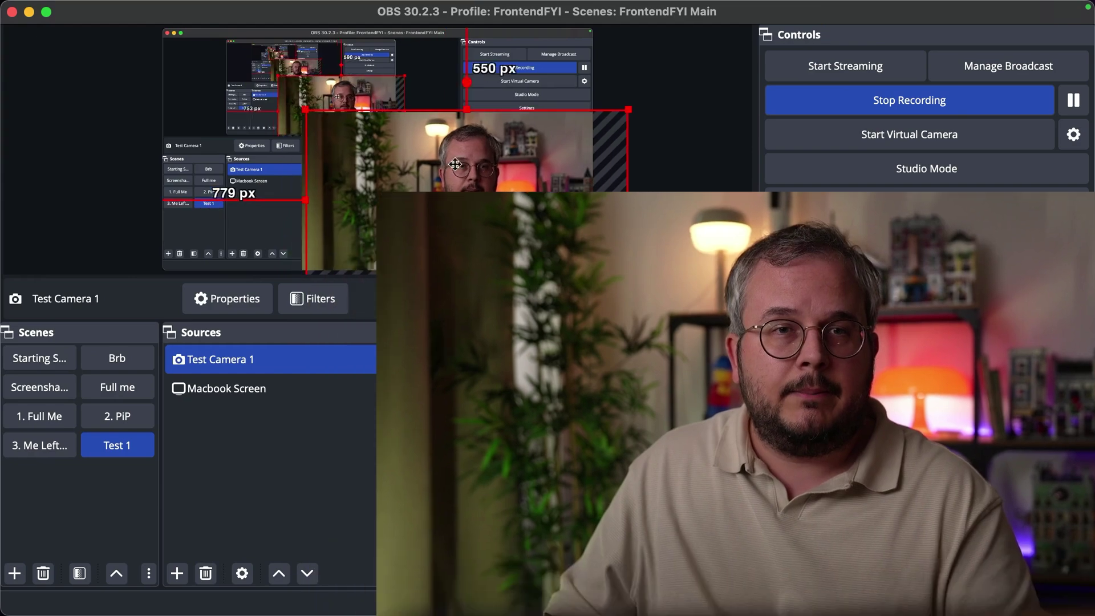
pyautogui.moveTo(454, 164); pyautogui.dragTo(539, 133)
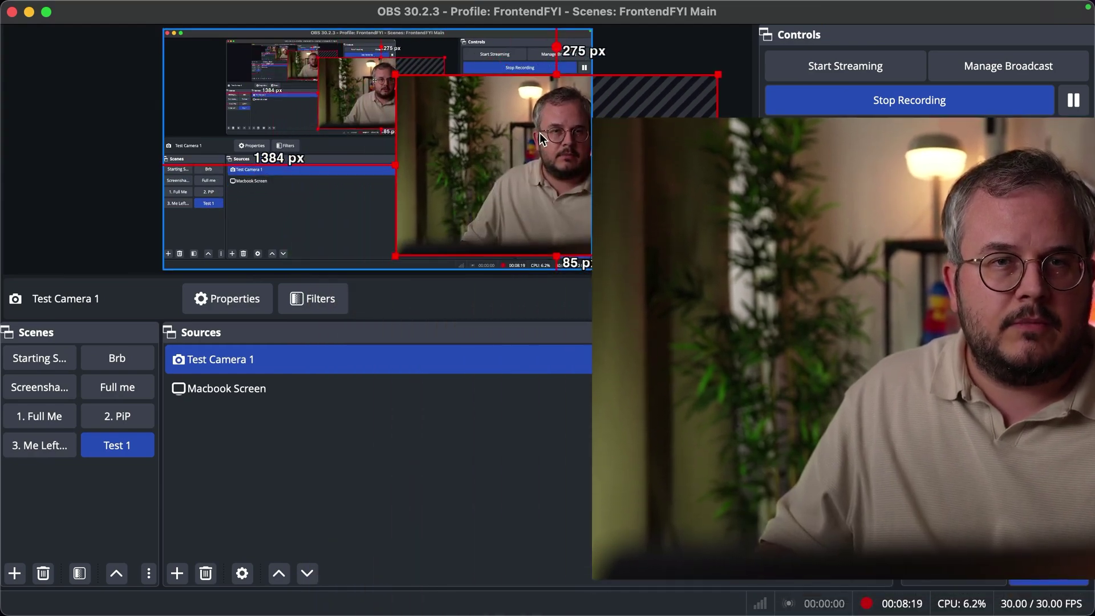
pyautogui.moveTo(477, 180); pyautogui.dragTo(490, 180)
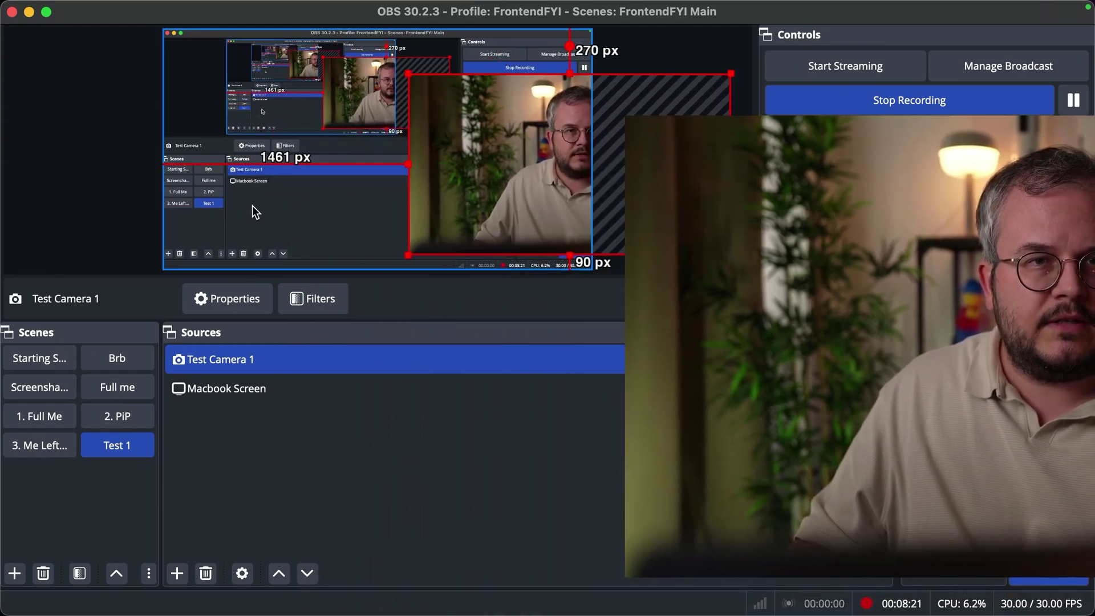
pyautogui.click(368, 494)
pyautogui.click(251, 383)
pyautogui.click(249, 363)
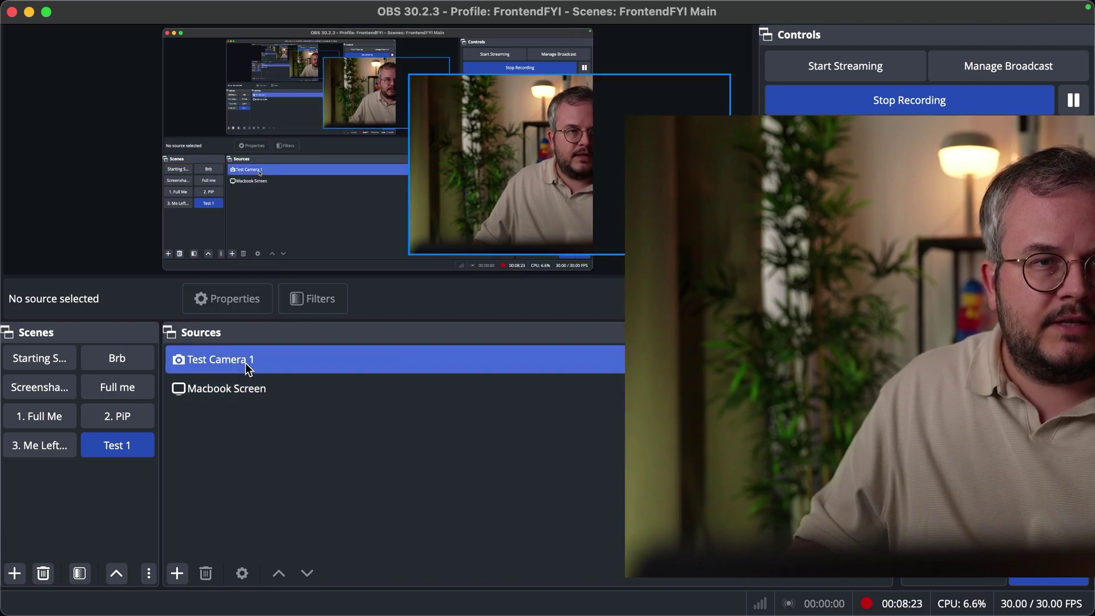
pyautogui.click(217, 394)
pyautogui.click(225, 467)
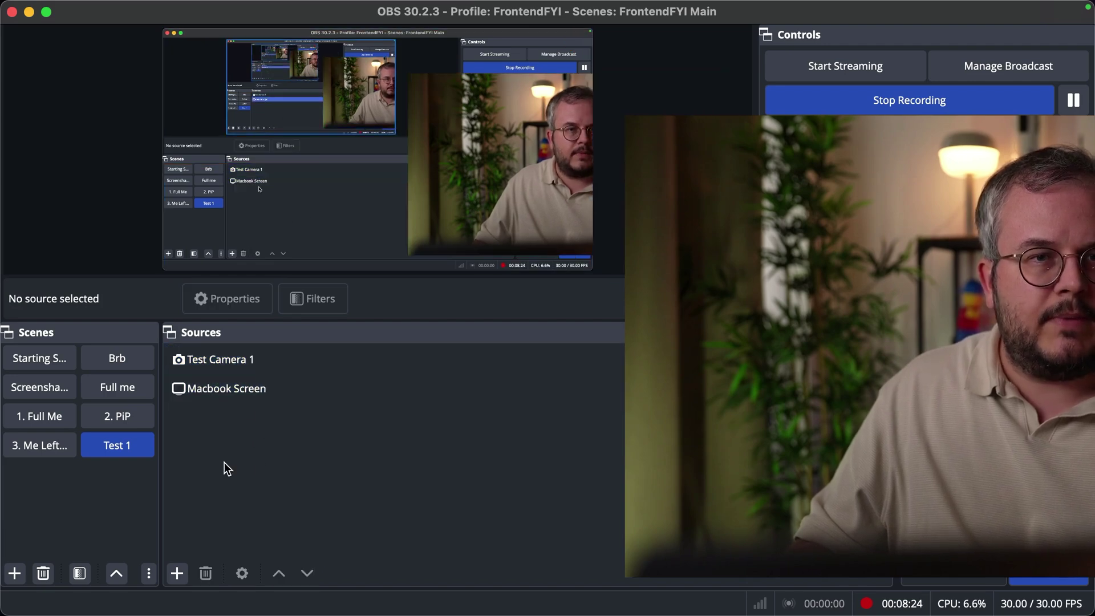
# Step: Start adding Test Camera 1 as an existing Video Capture Device source
pyautogui.click(177, 573)
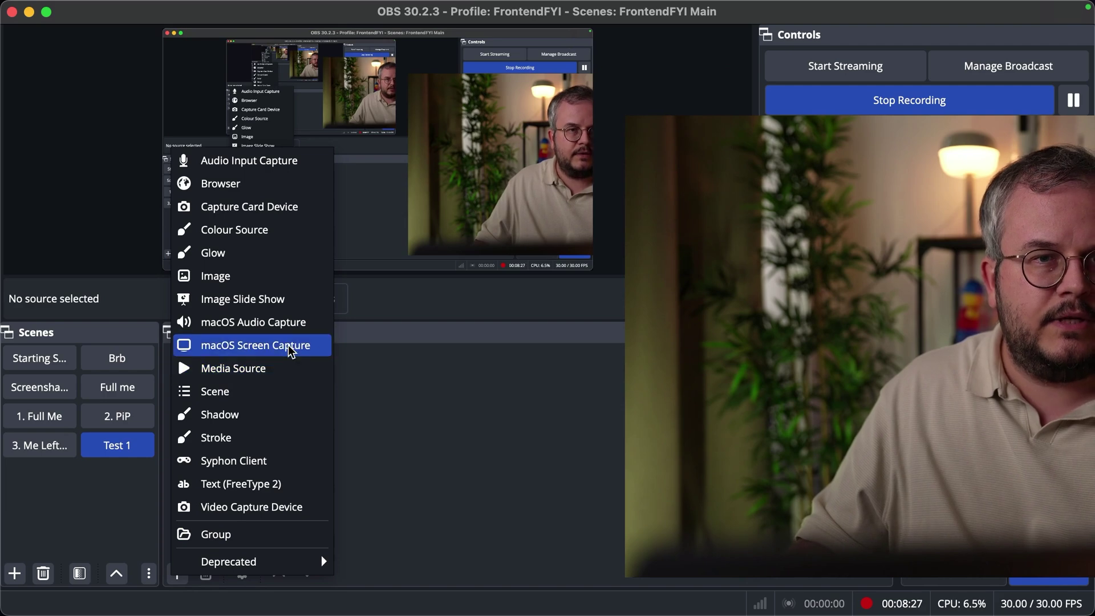
pyautogui.click(517, 475)
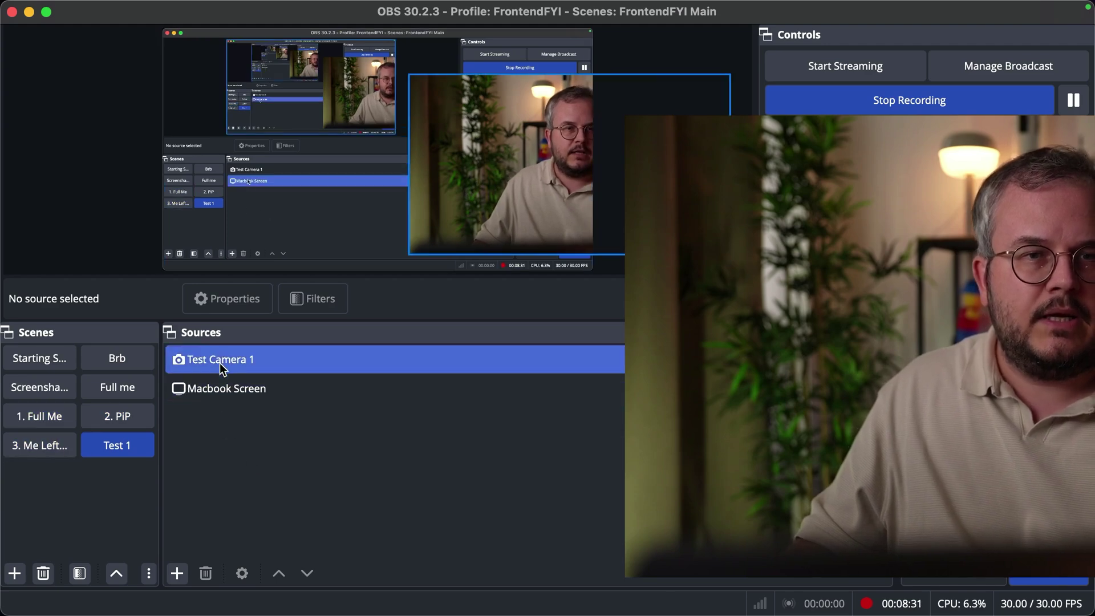
pyautogui.click(177, 573)
pyautogui.moveTo(215, 551)
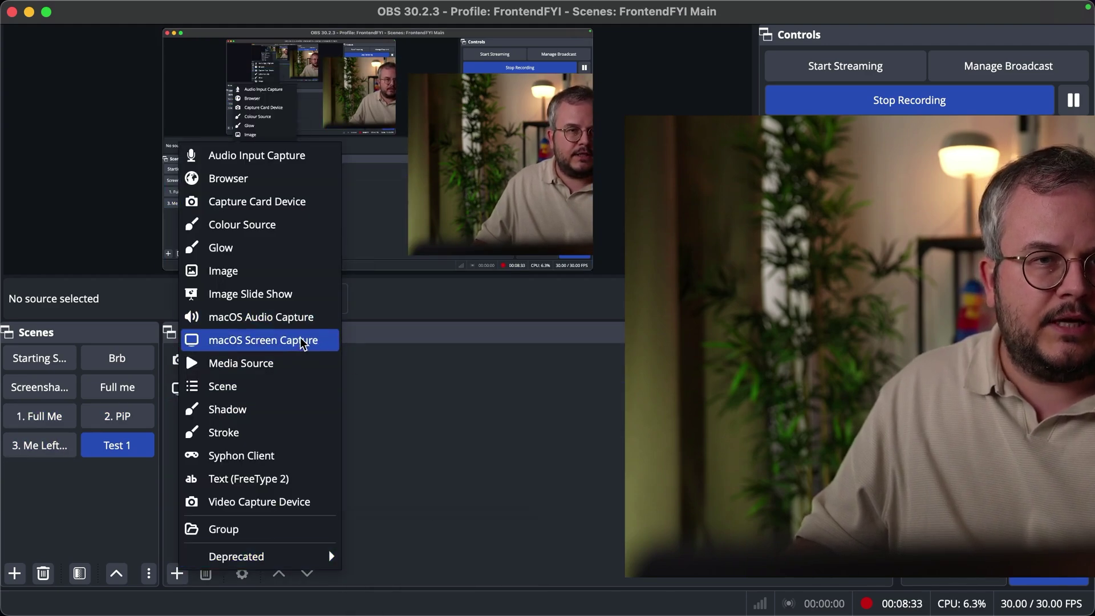
pyautogui.click(261, 508)
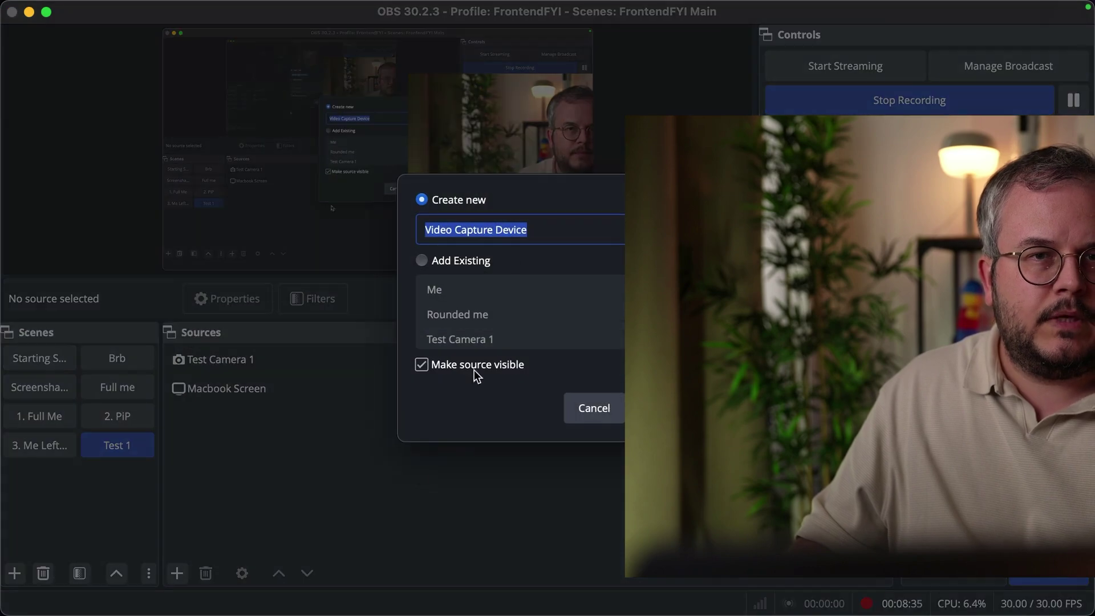
pyautogui.click(454, 263)
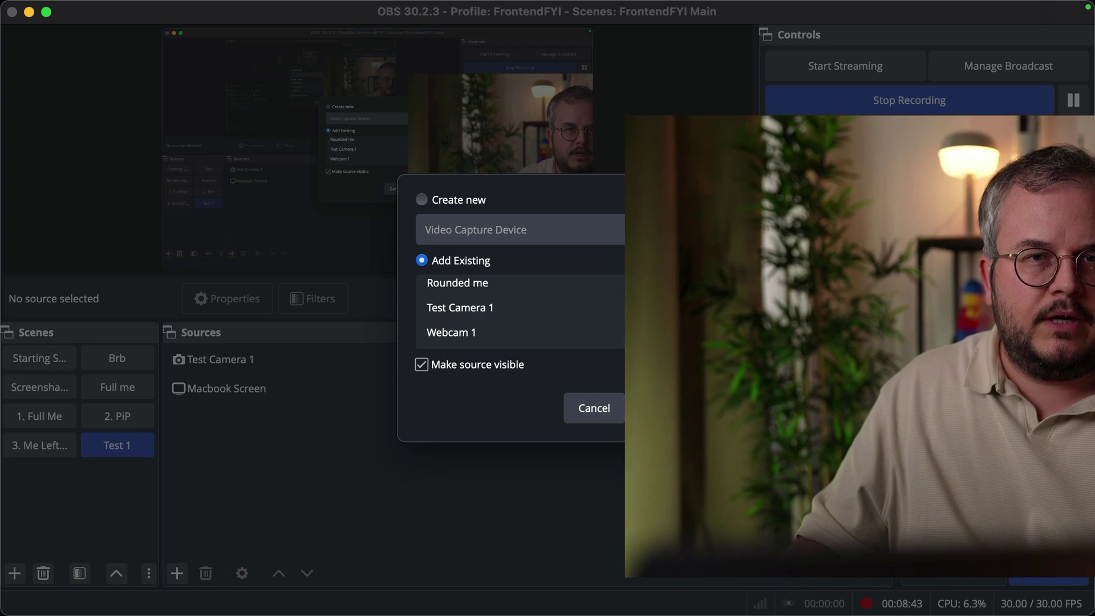
pyautogui.click(499, 312)
pyautogui.click(506, 321)
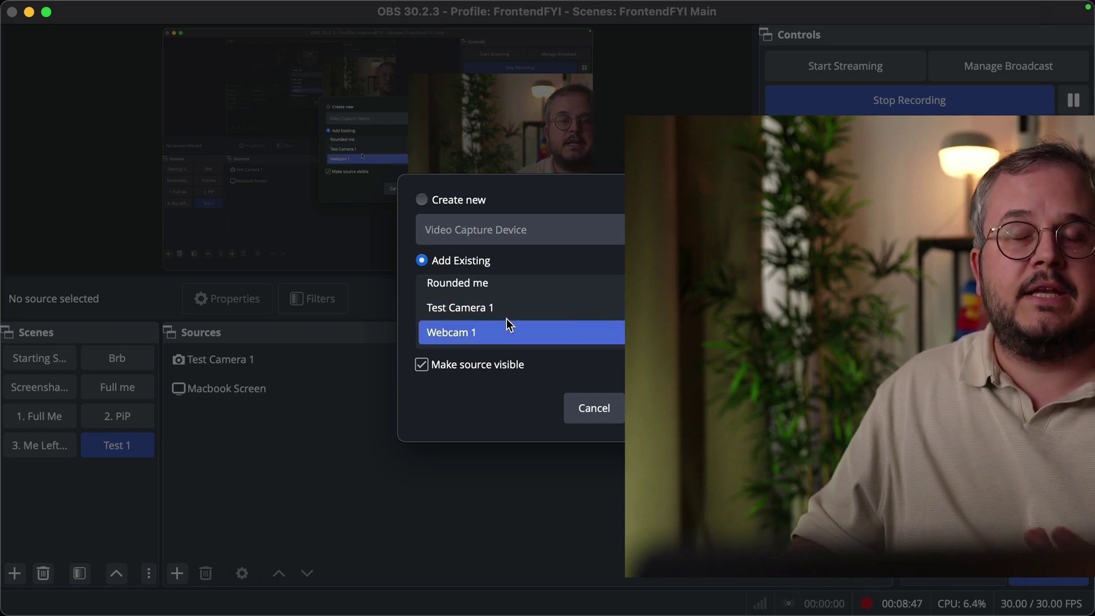
pyautogui.click(507, 316)
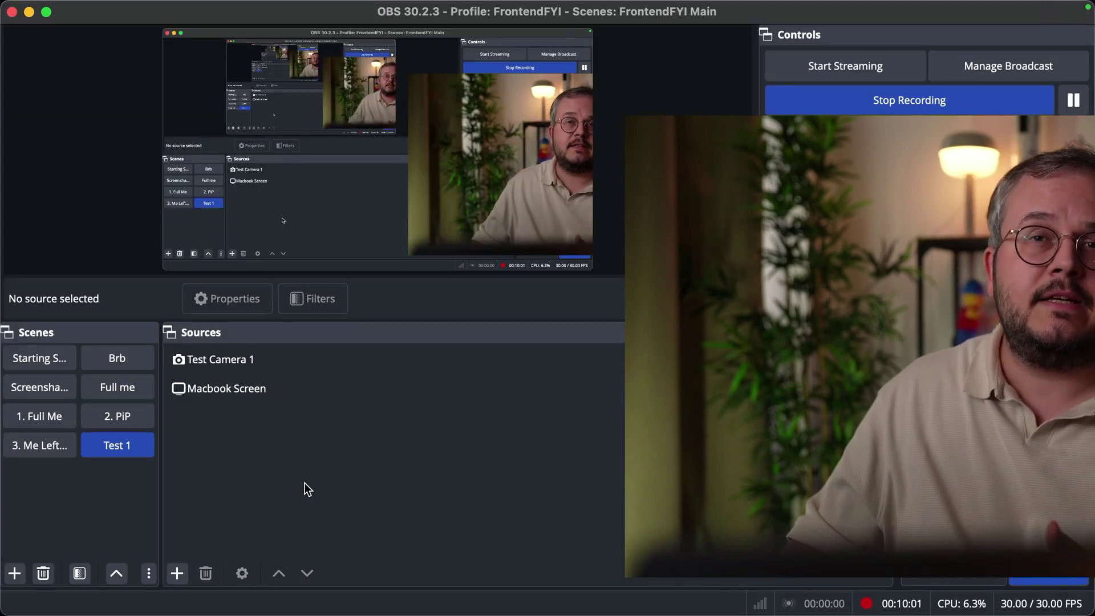
# Step: Create a new scene named Test 2
pyautogui.click(14, 573)
pyautogui.click(489, 305)
pyautogui.tripleClick(486, 300)
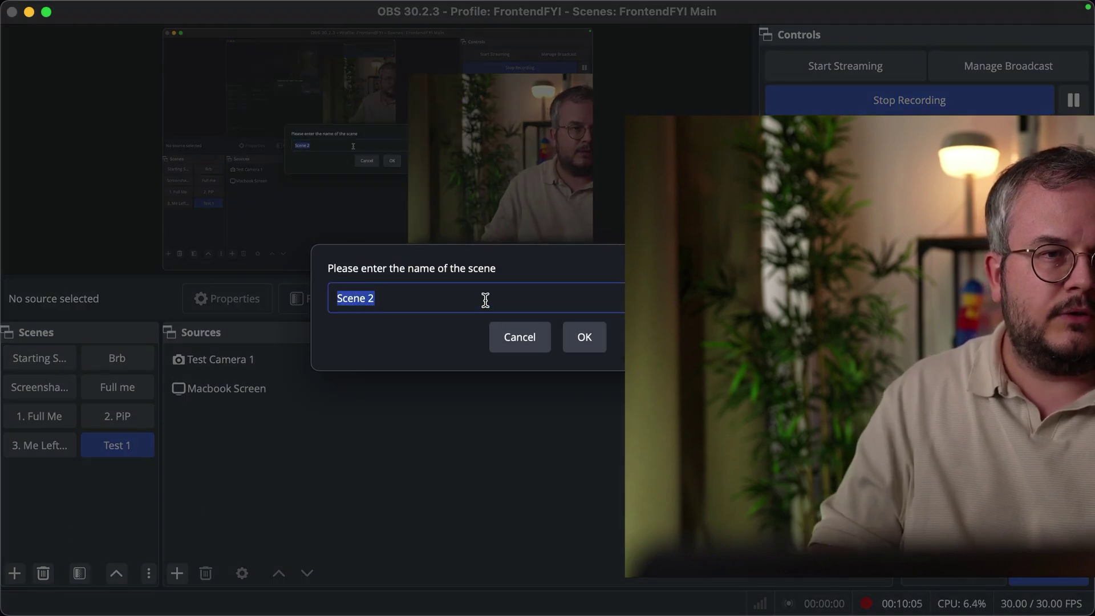
pyautogui.write('Test 2')
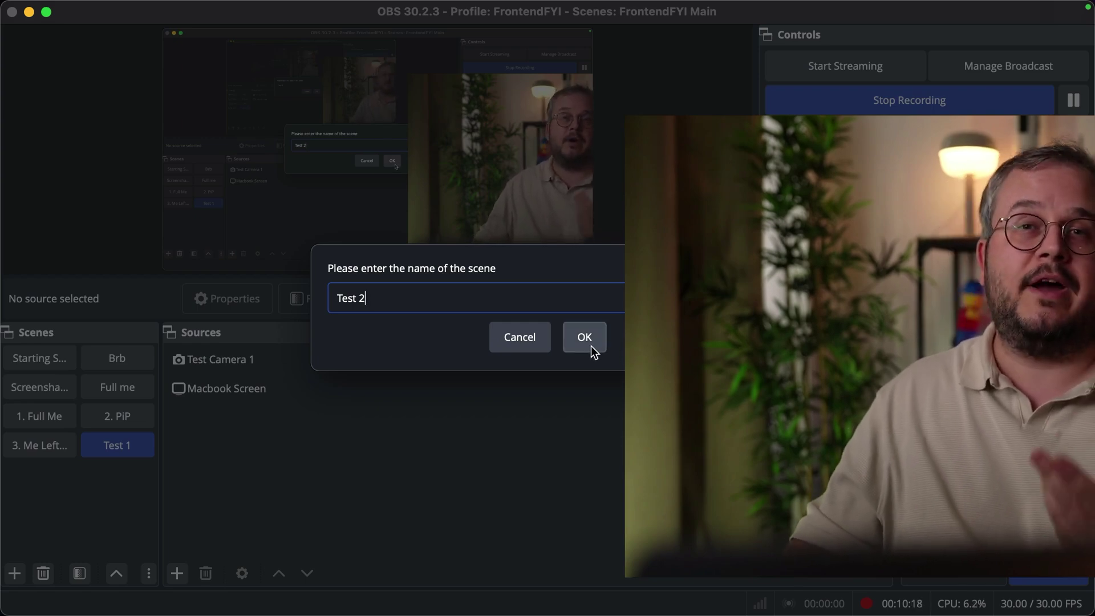
pyautogui.click(585, 337)
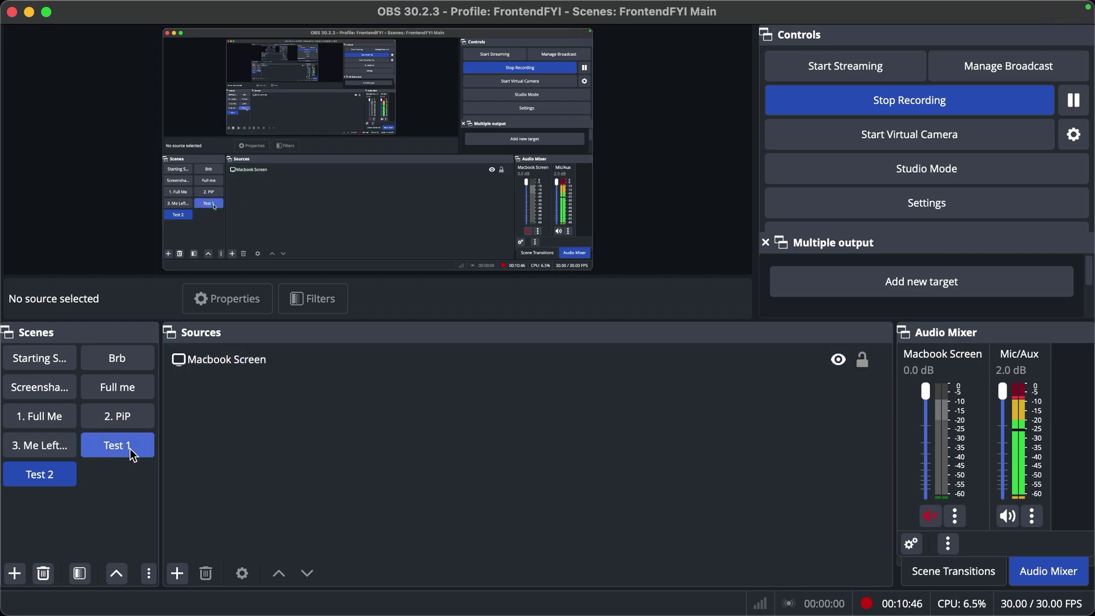
# Step: Add a new Video Capture Device source named Test Camera 2
pyautogui.click(179, 572)
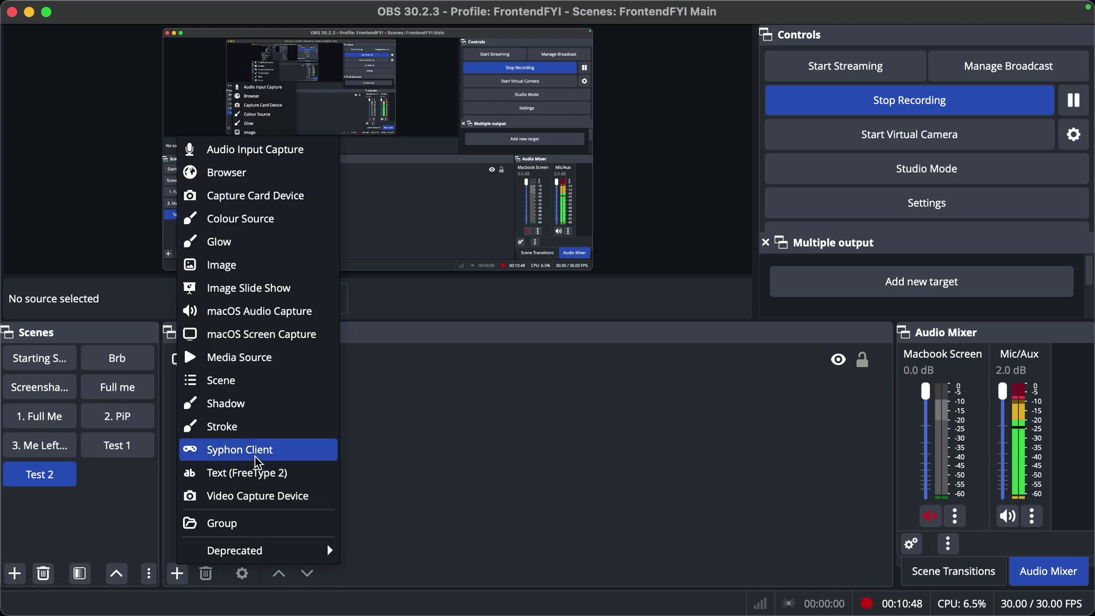
pyautogui.click(288, 496)
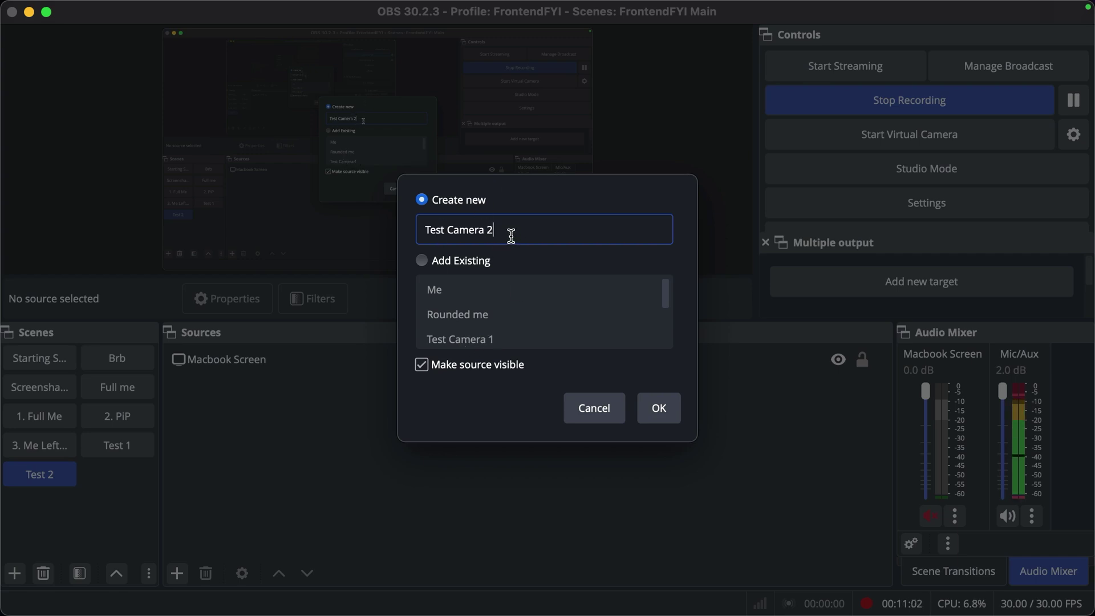
pyautogui.click(656, 409)
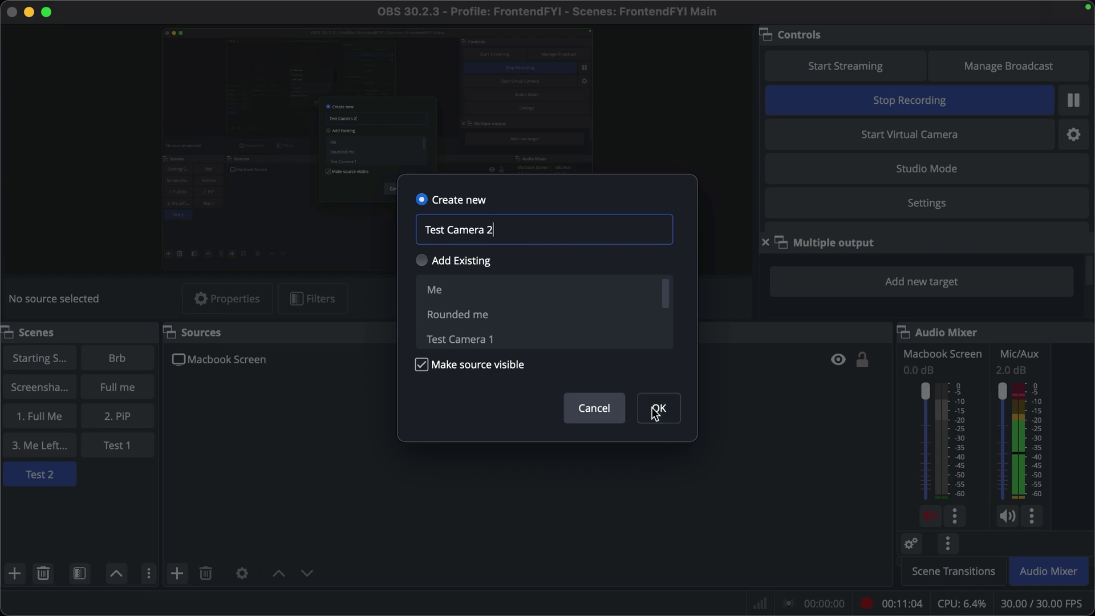
# Step: Assign the camera device to Test Camera 2, then shrink it and place it top-right
pyautogui.click(403, 287)
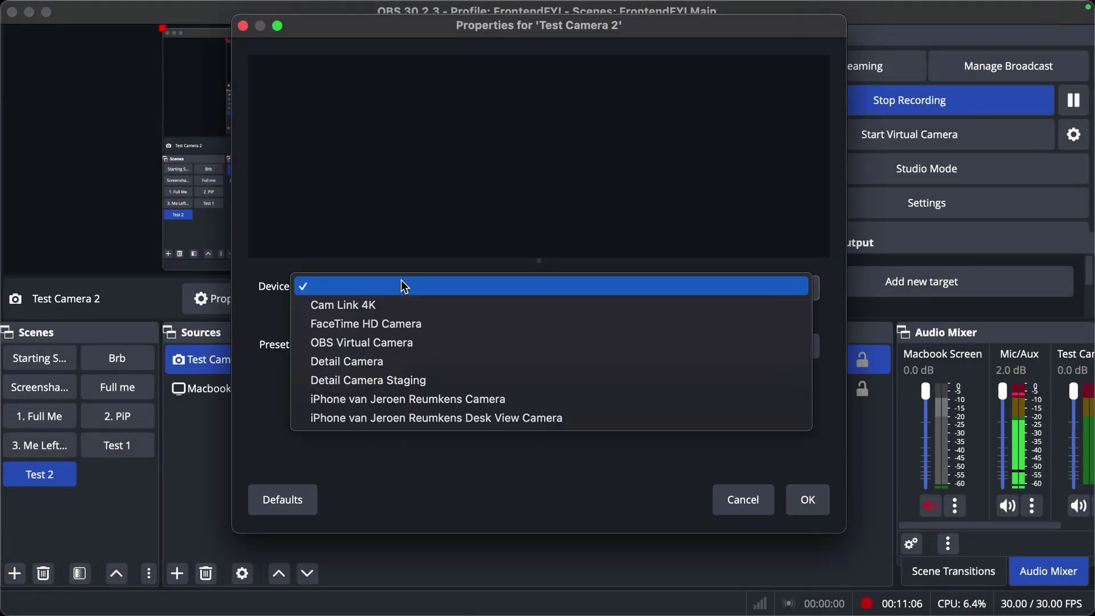
pyautogui.click(768, 521)
pyautogui.click(819, 502)
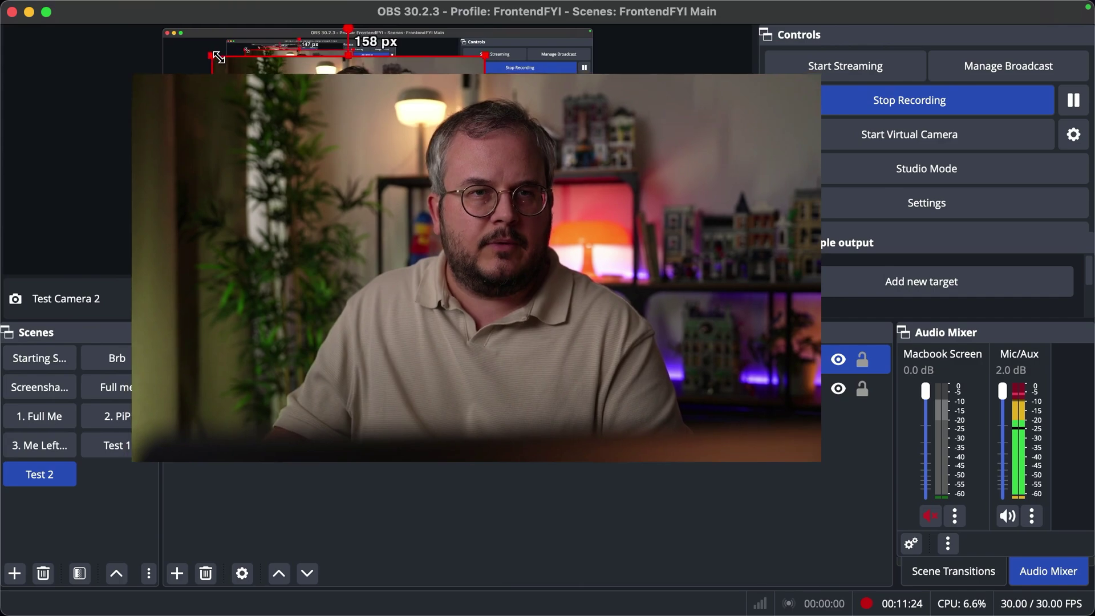
pyautogui.moveTo(211, 55); pyautogui.dragTo(344, 130)
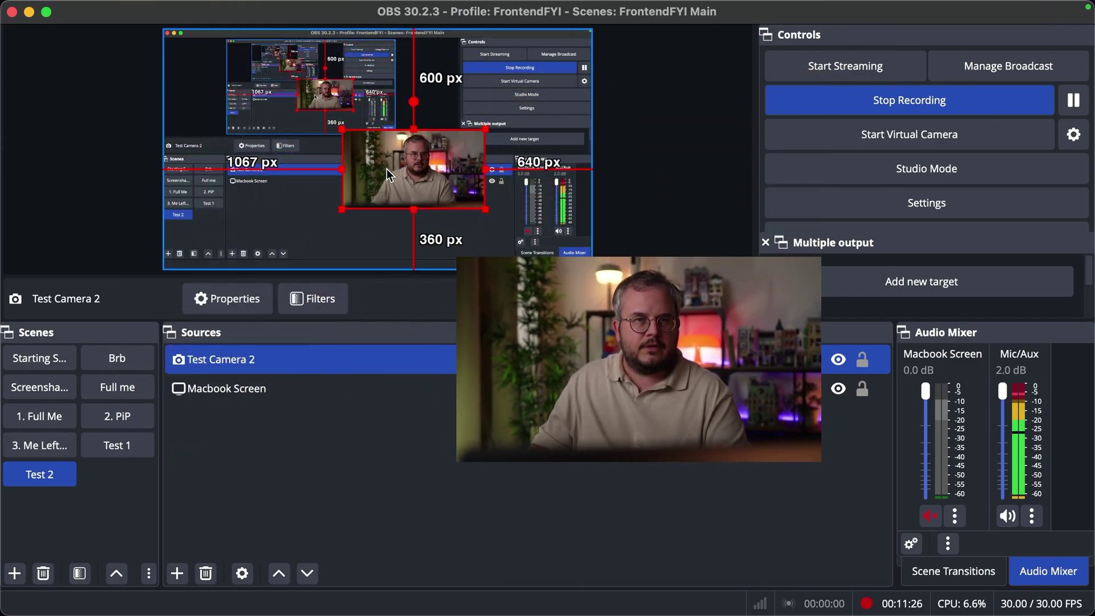
pyautogui.moveTo(385, 170); pyautogui.dragTo(492, 72)
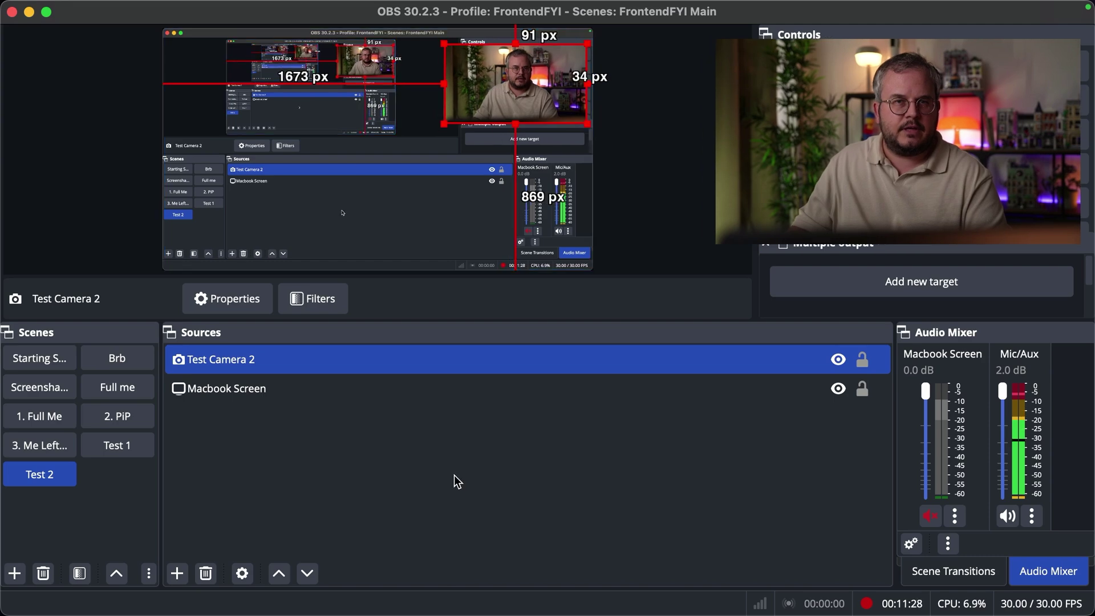
pyautogui.click(498, 525)
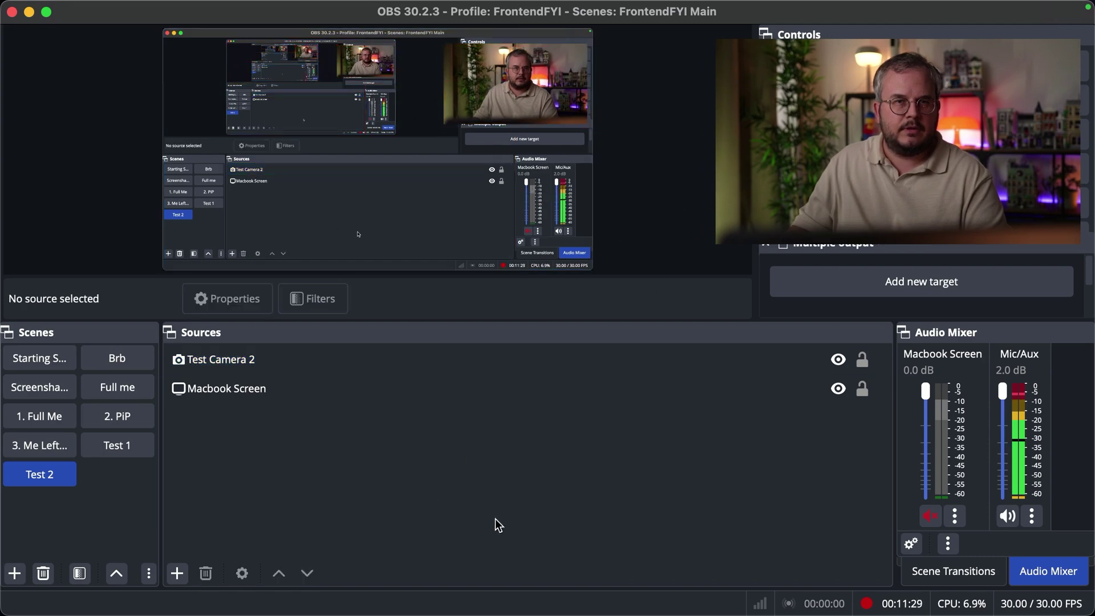
# Step: Switch between the Test 1 and Test 2 scenes to compare their camera layouts
pyautogui.click(130, 444)
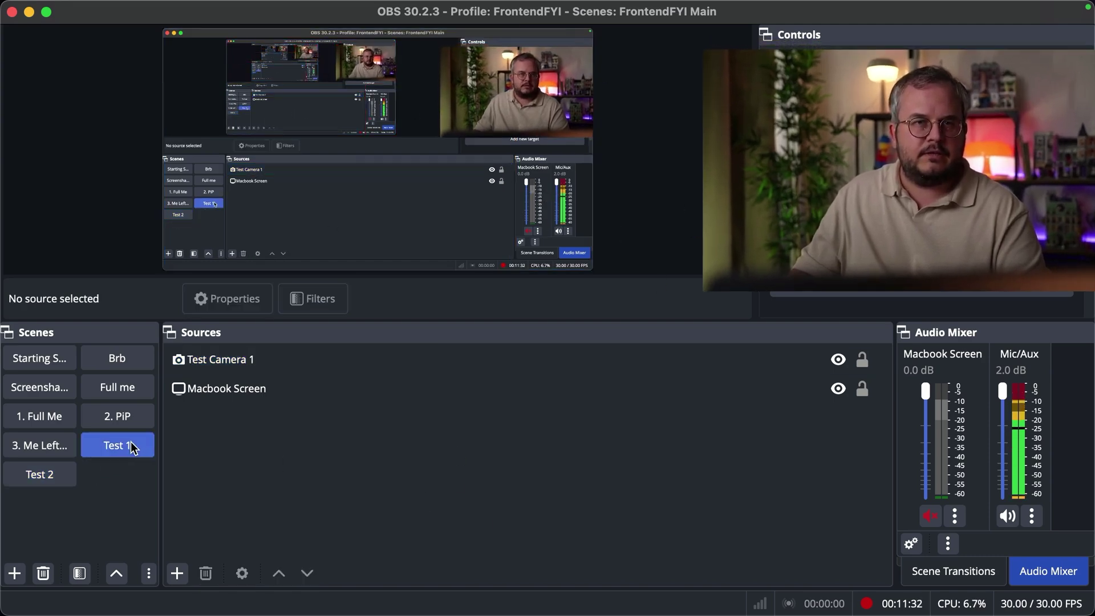
pyautogui.click(54, 481)
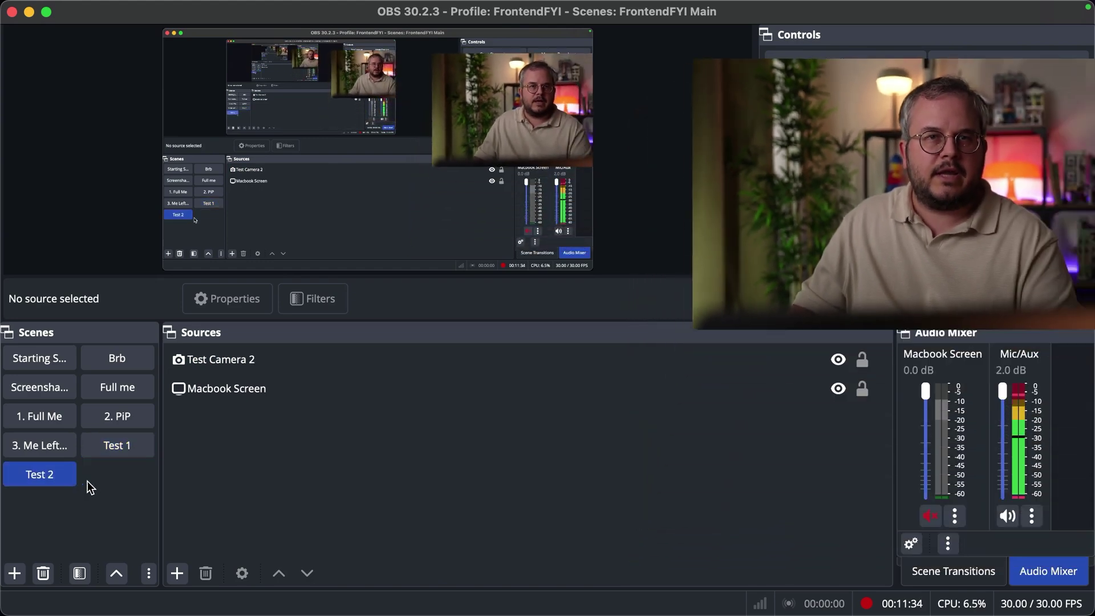
pyautogui.click(133, 451)
pyautogui.press('Down')
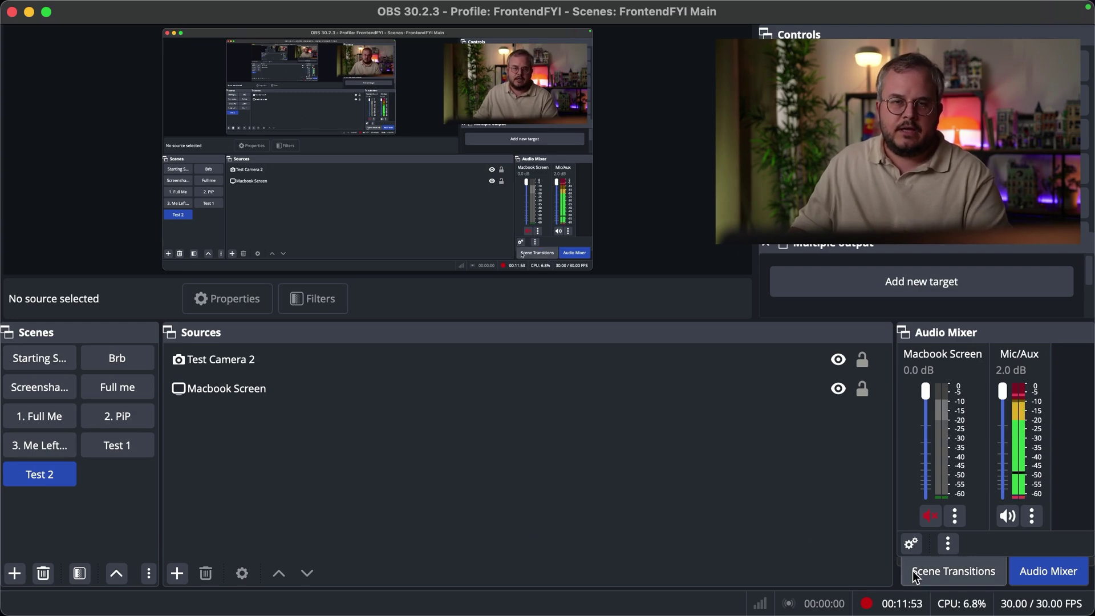
# Step: Keep Move selected as the 1000 ms transition after checking the Move 3.1.0 plugin page
pyautogui.click(950, 571)
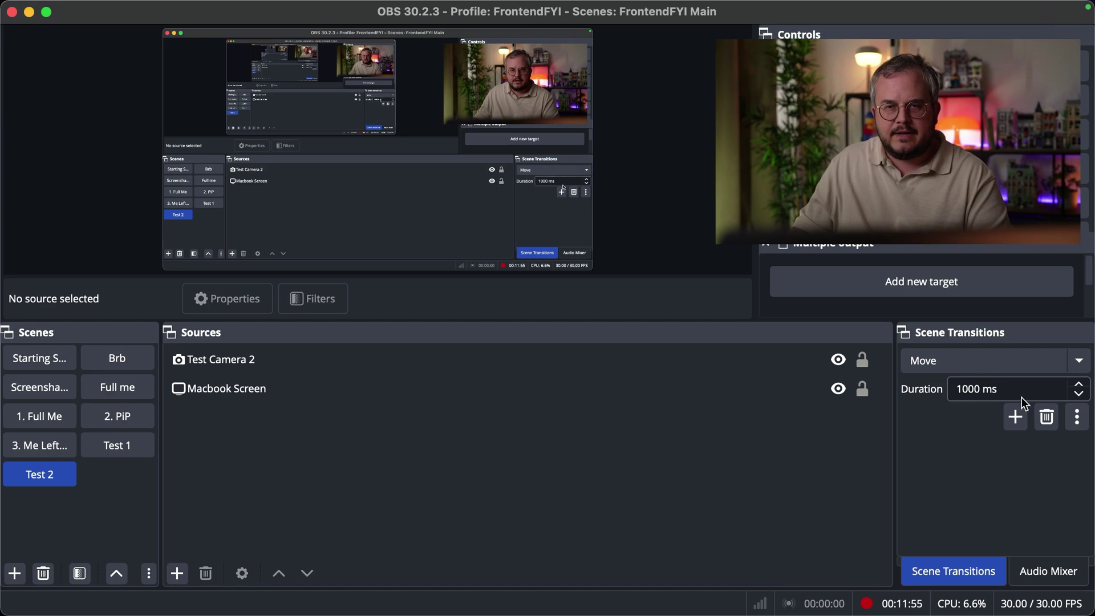
pyautogui.click(936, 363)
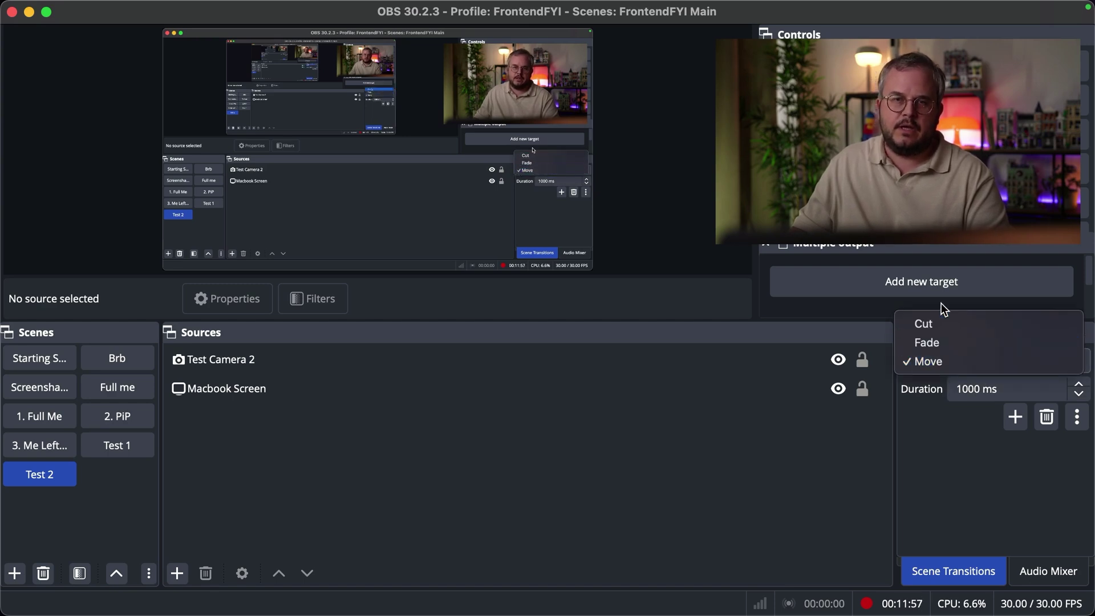
pyautogui.click(939, 507)
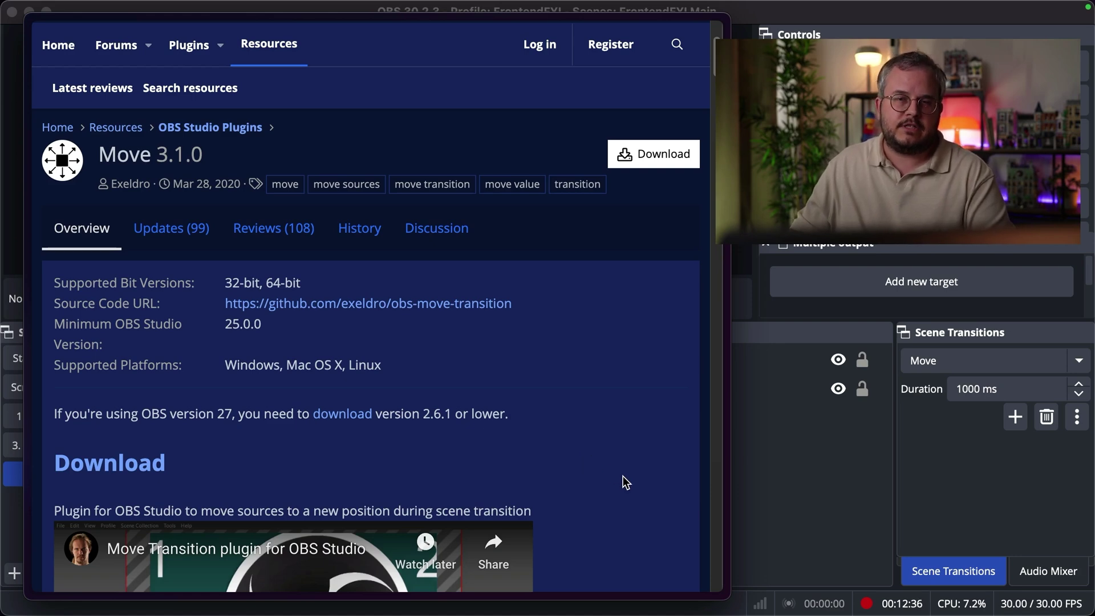
pyautogui.click(831, 506)
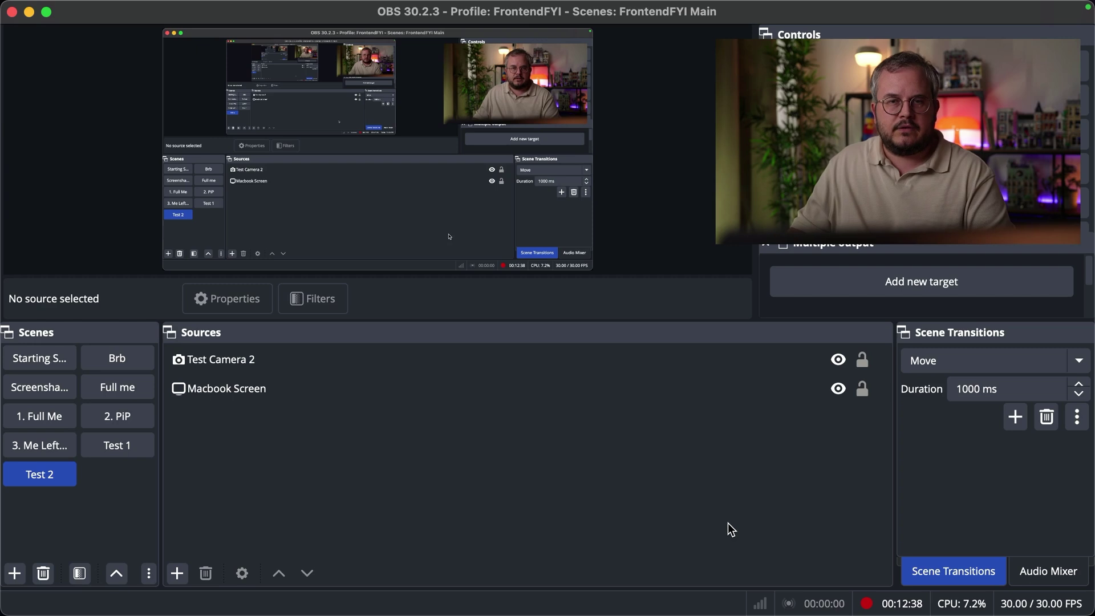
pyautogui.click(1077, 417)
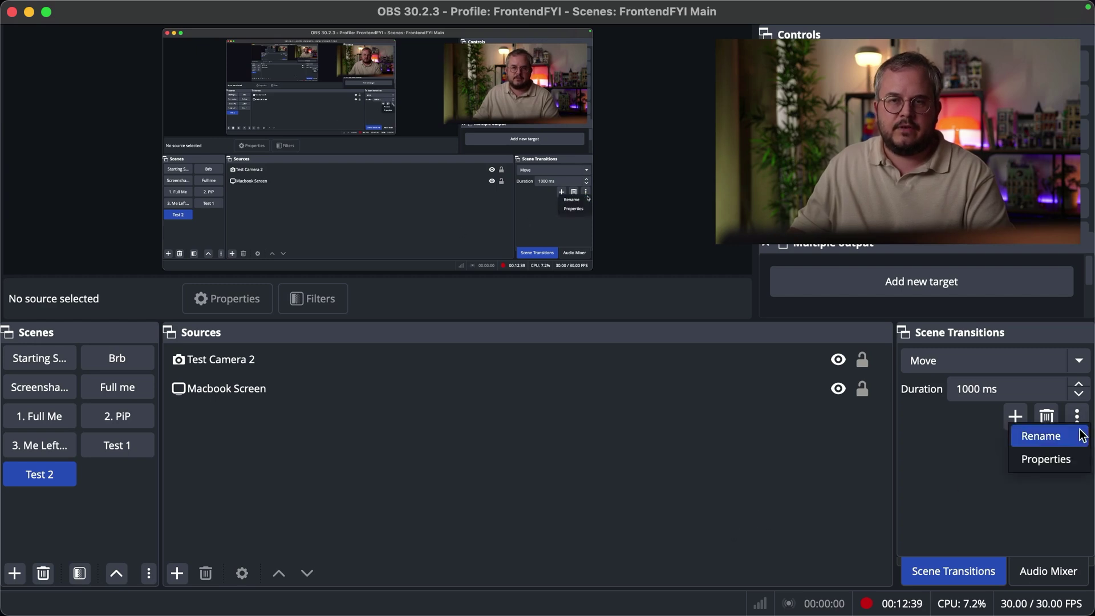
pyautogui.click(1072, 460)
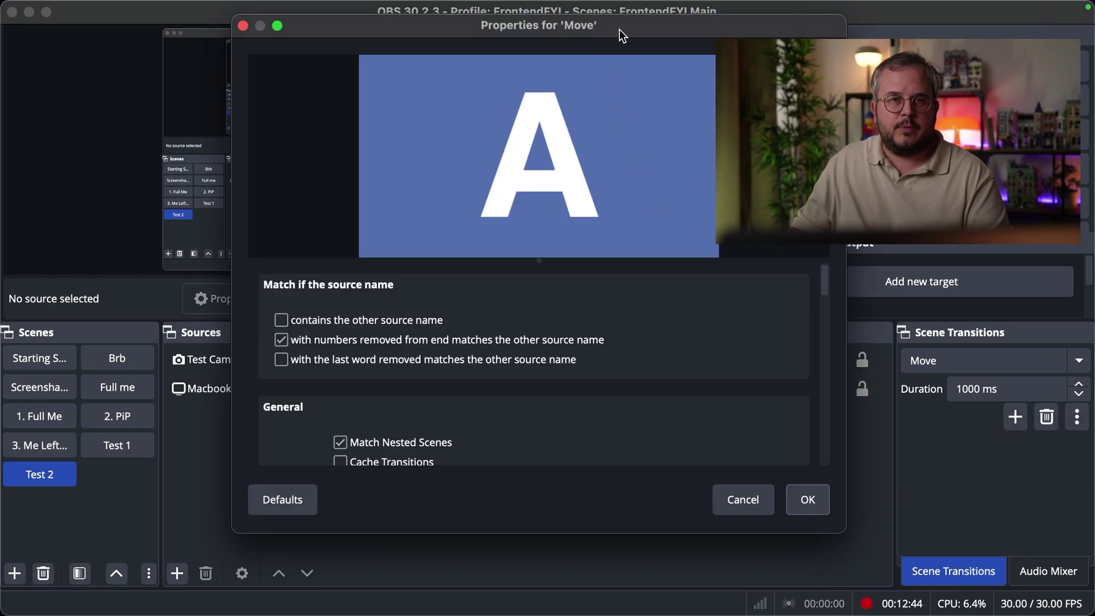
pyautogui.moveTo(619, 29); pyautogui.dragTo(465, 61)
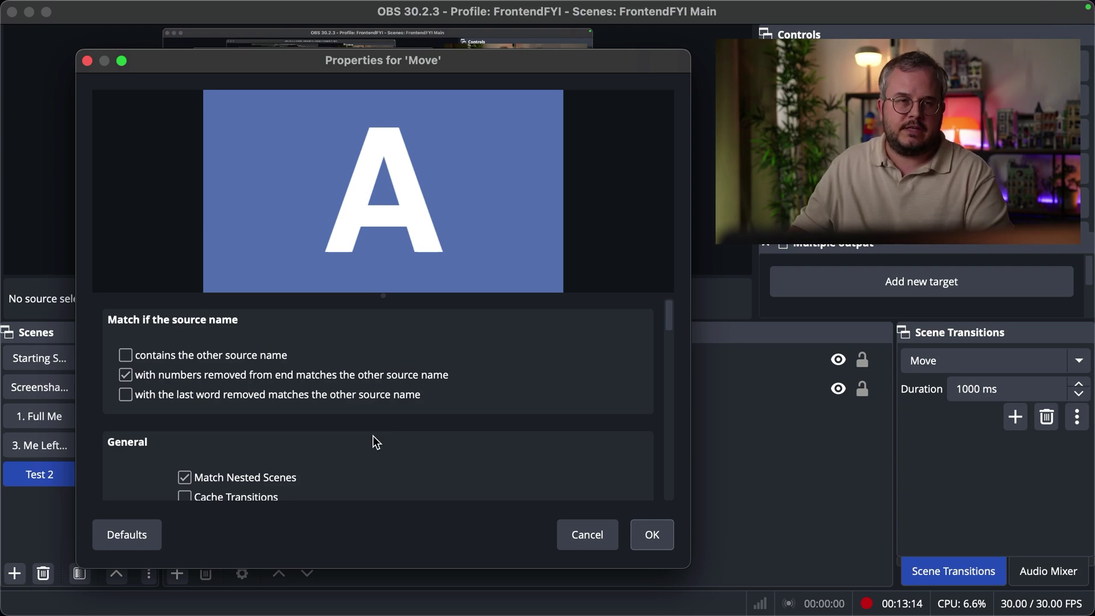
pyautogui.scroll(-10, 372, 436)
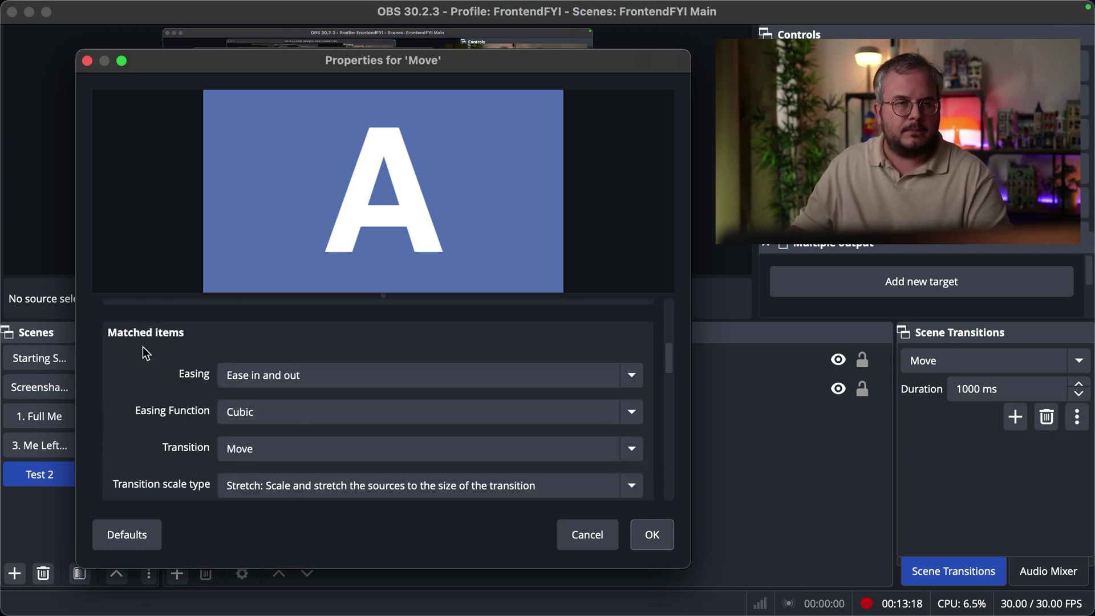
pyautogui.scroll(-3, 134, 388)
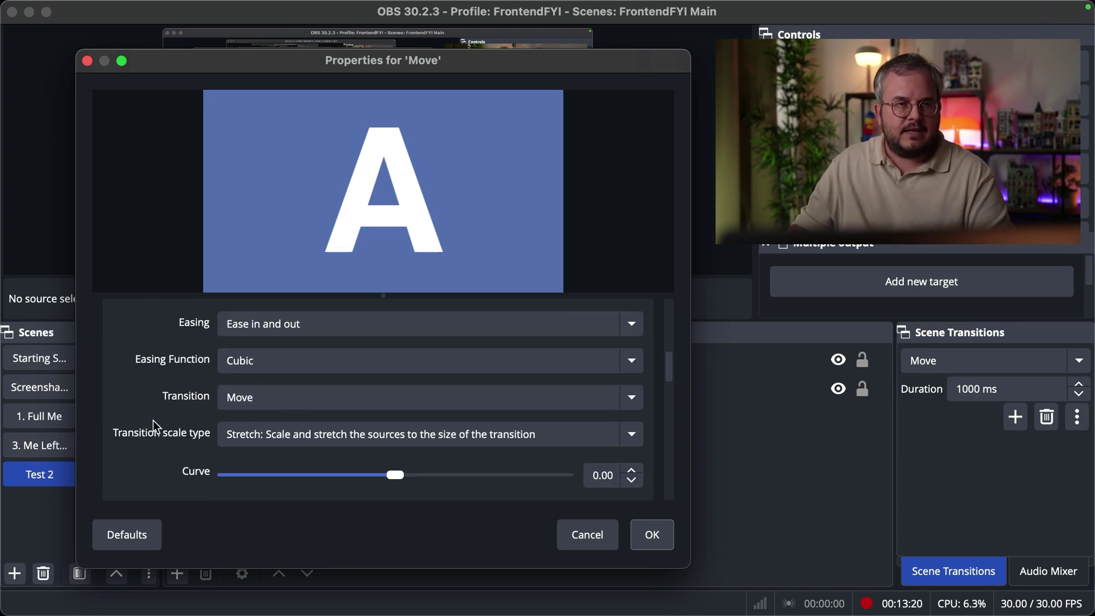
pyautogui.click(261, 401)
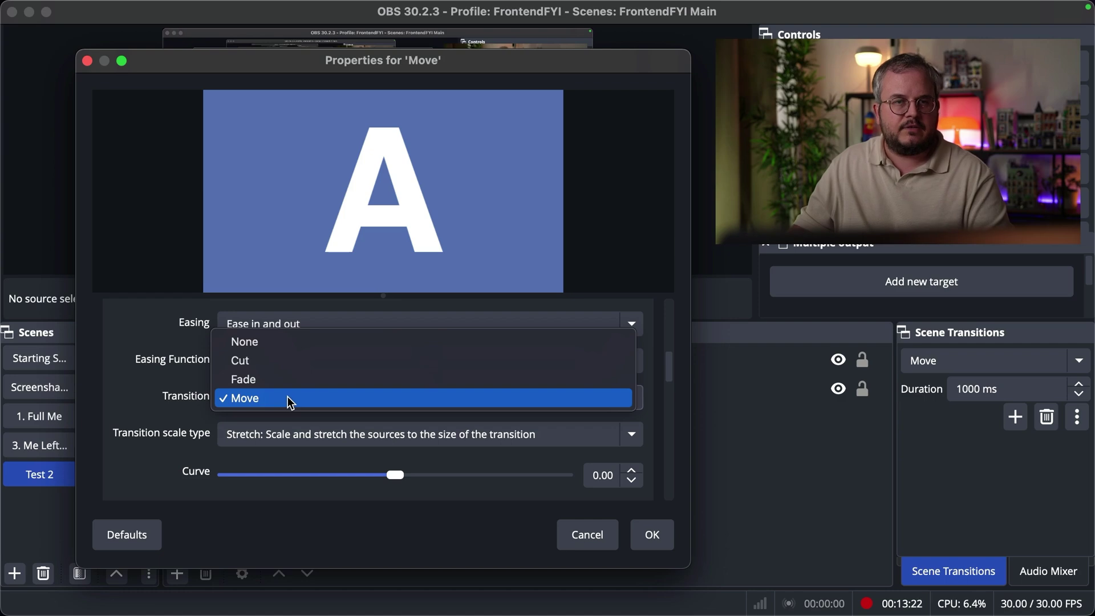
pyautogui.click(288, 398)
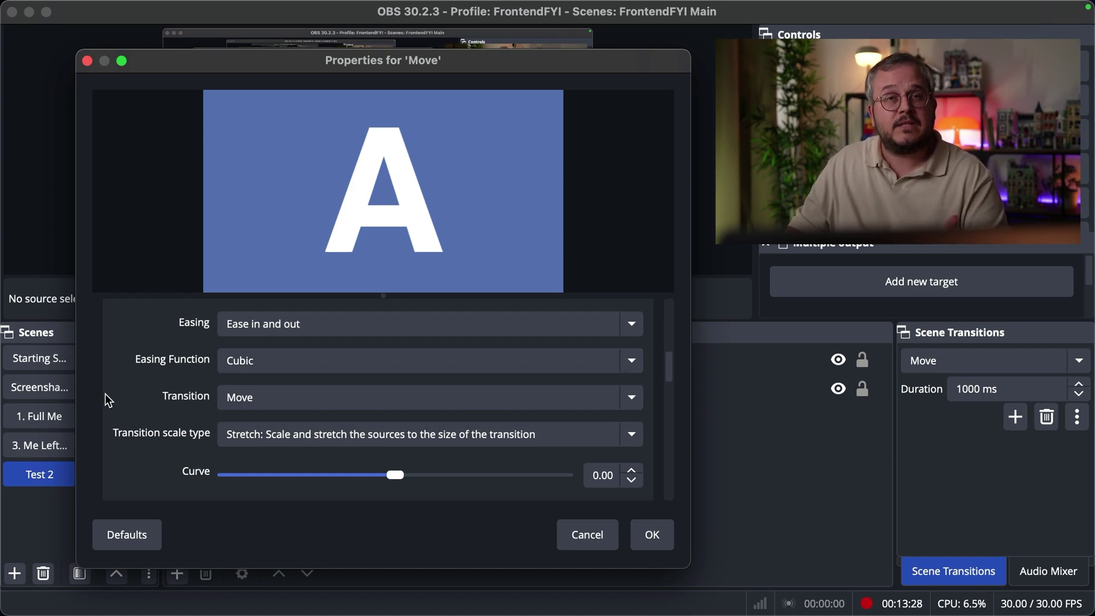
pyautogui.scroll(-4, 112, 406)
pyautogui.scroll(-2, 117, 412)
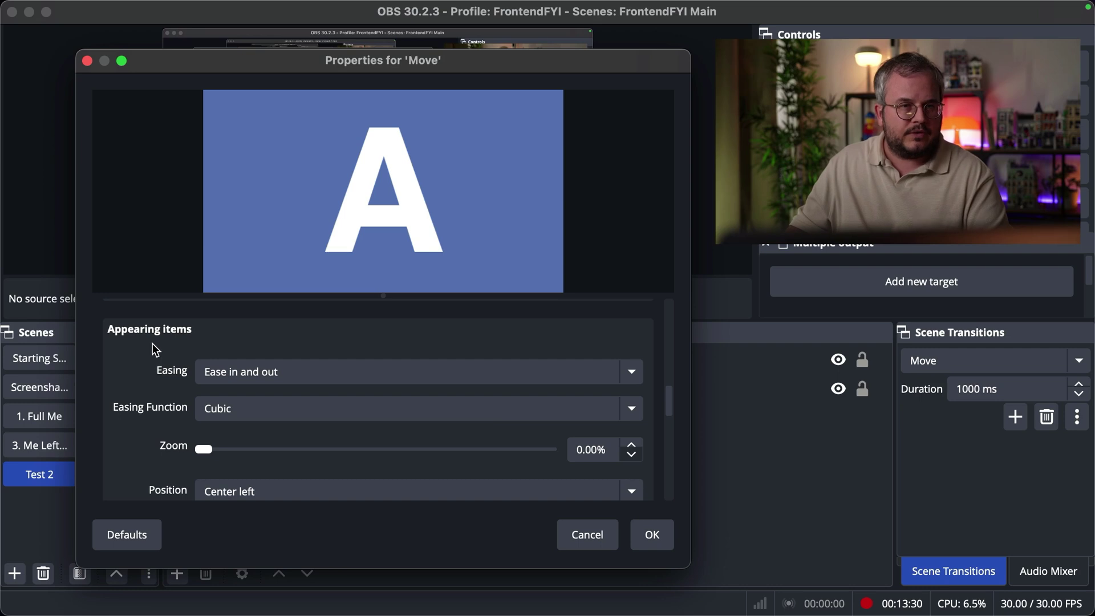
pyautogui.scroll(-7, 123, 428)
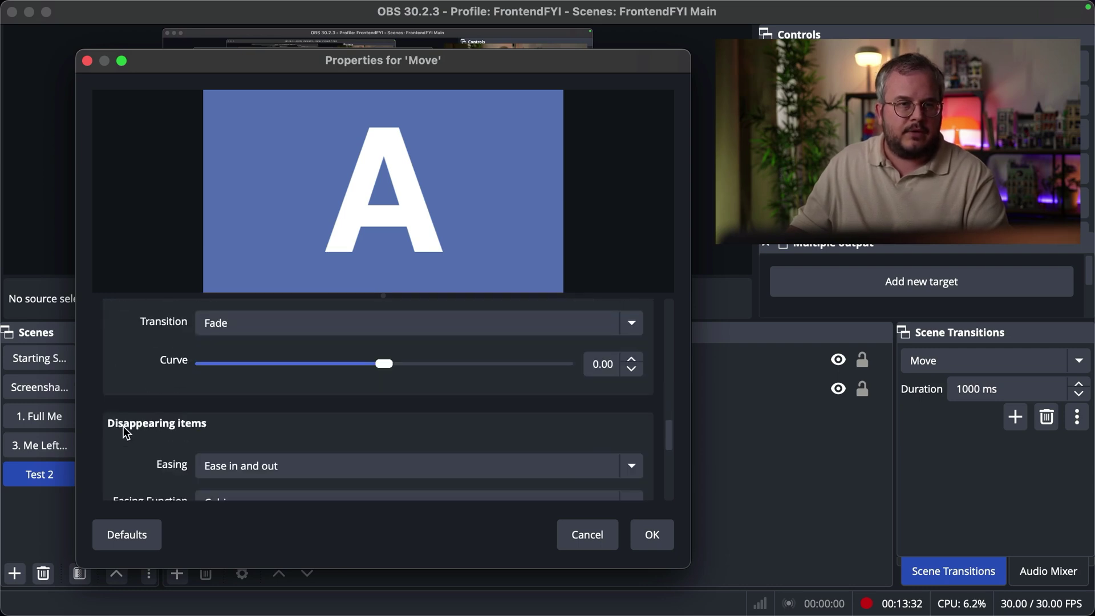
pyautogui.scroll(-2, 213, 433)
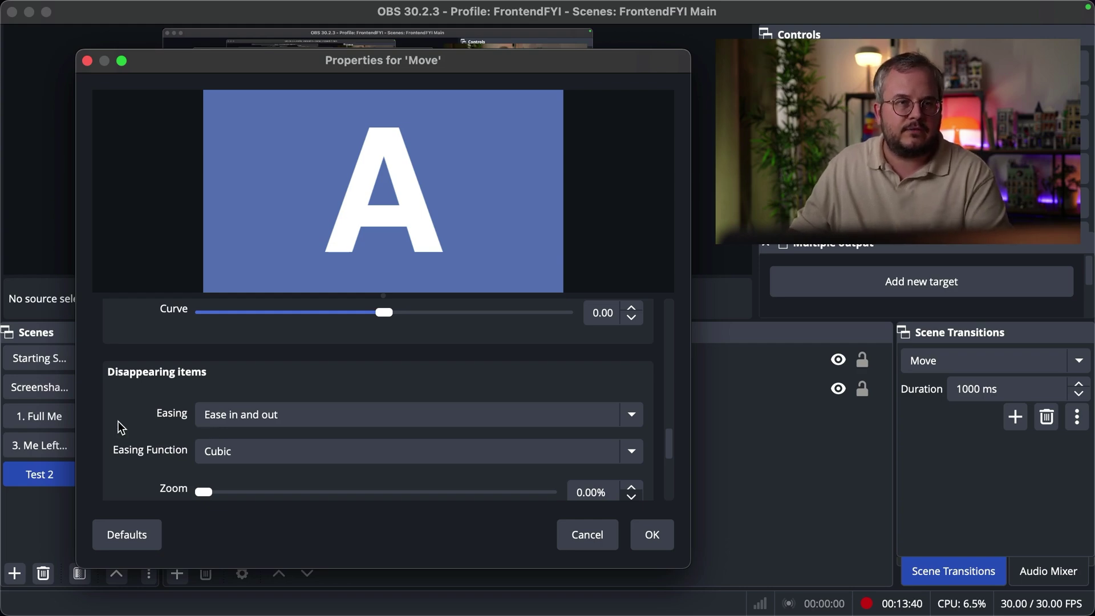
pyautogui.scroll(7, 119, 423)
pyautogui.scroll(10, 125, 429)
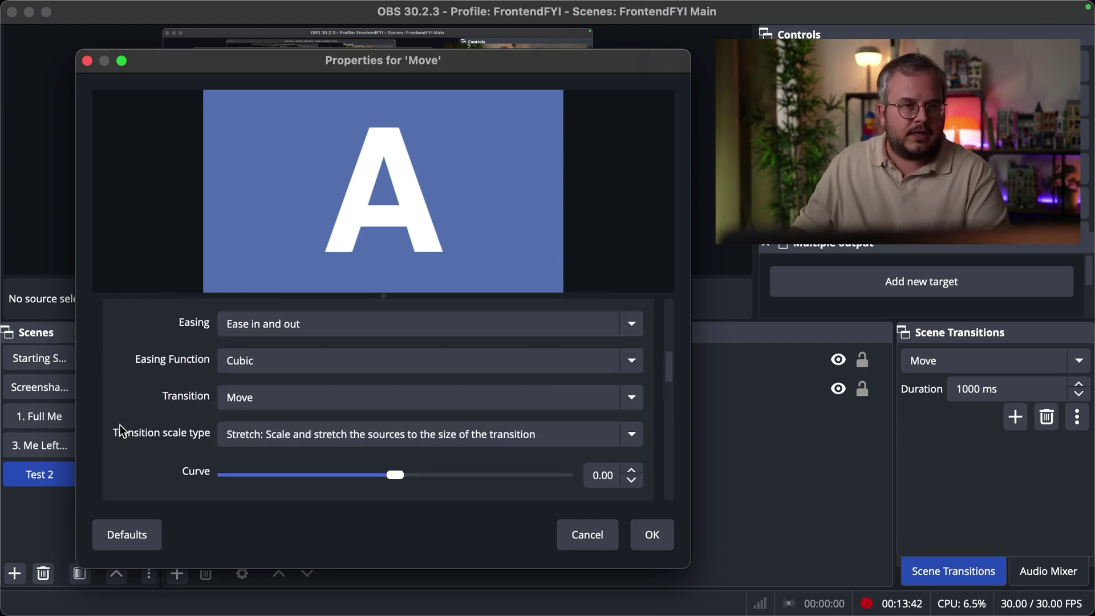
pyautogui.scroll(5, 155, 407)
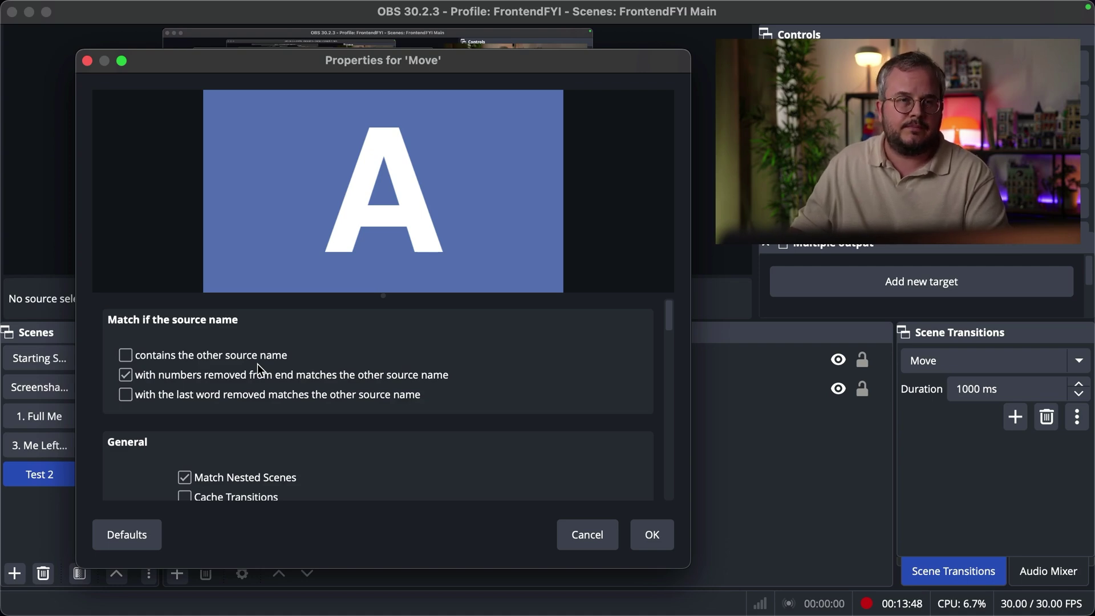
pyautogui.click(653, 539)
# Step: Switch from Test 2 to Test 1 so Test Camera 1 animates with the Move transition
pyautogui.click(223, 364)
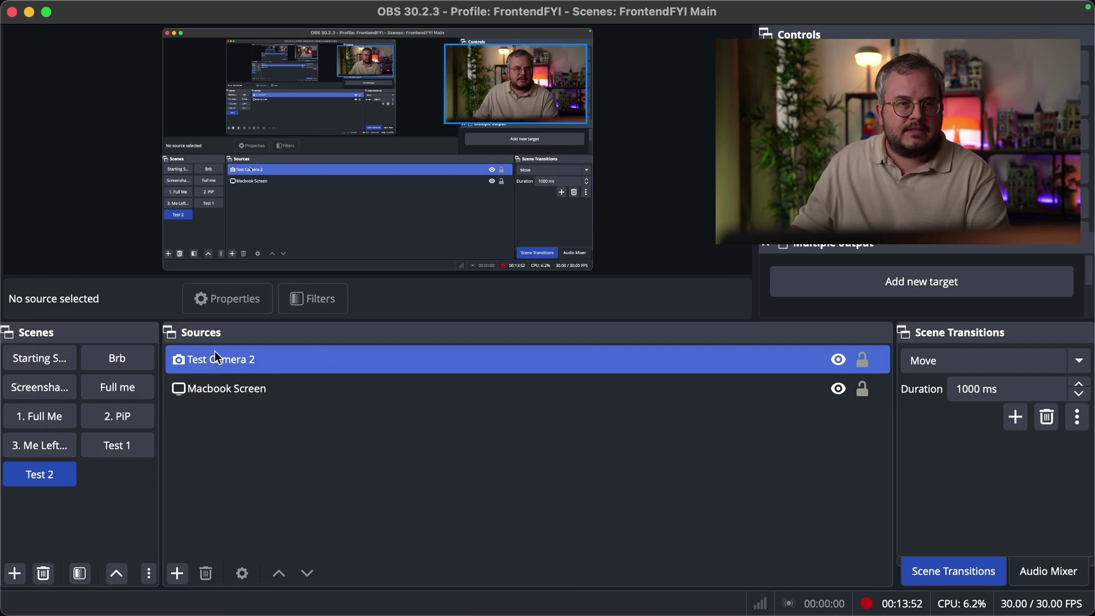
pyautogui.click(201, 418)
pyautogui.click(139, 445)
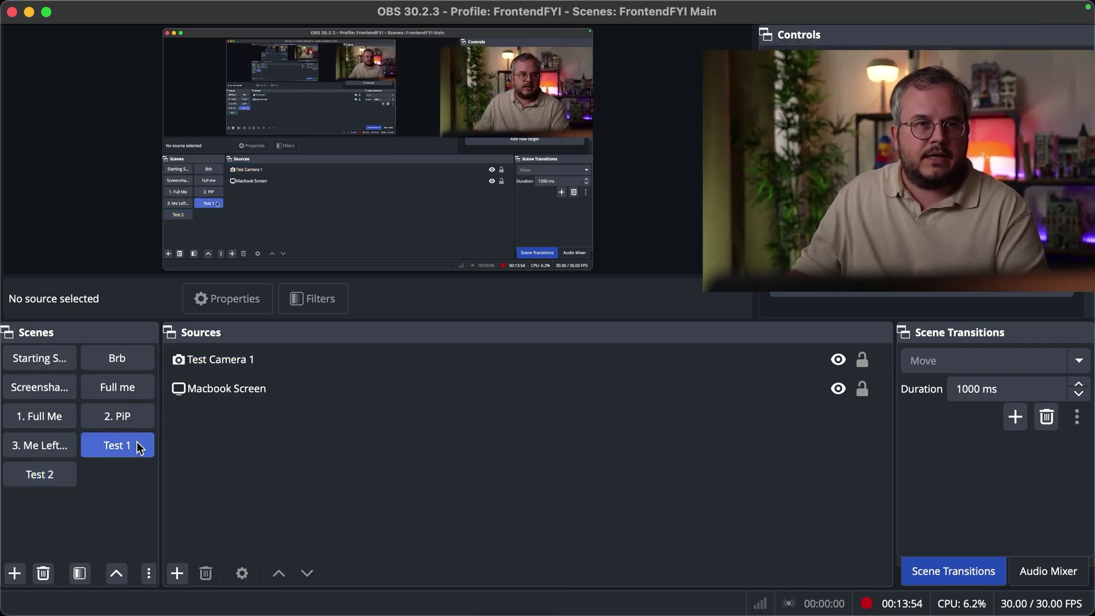
pyautogui.click(294, 363)
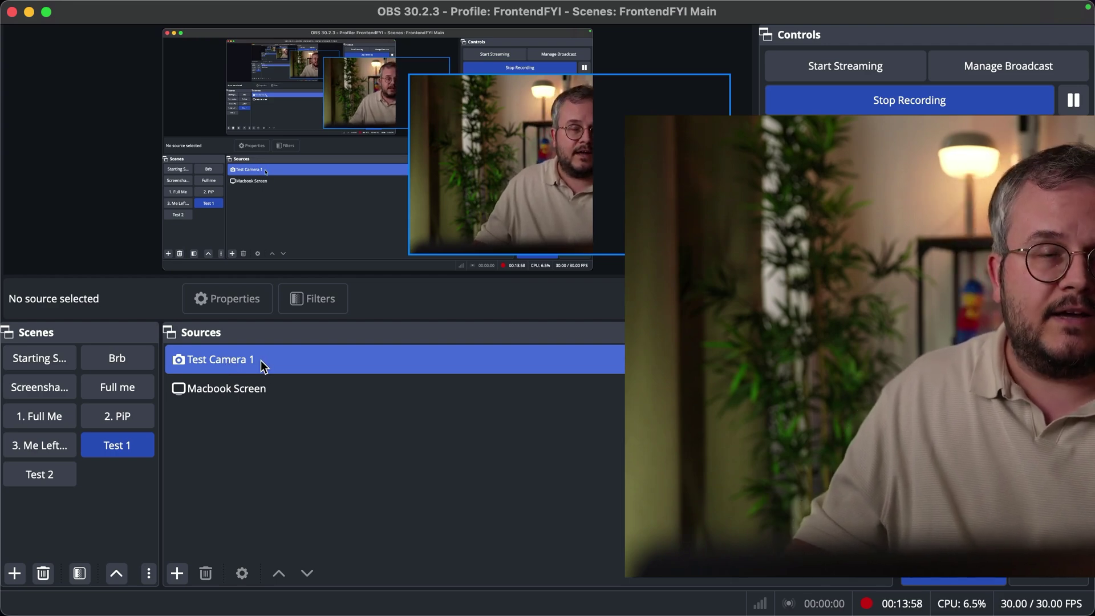
pyautogui.click(357, 485)
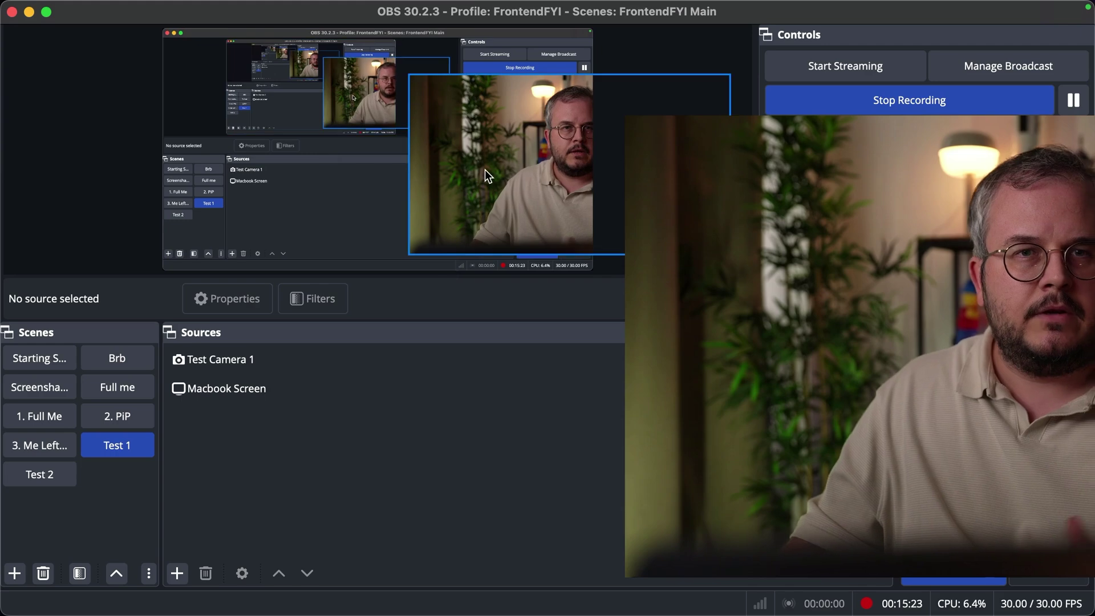
# Step: Shrink Test Camera 1 and place it in the canvas's lower-right area
pyautogui.click(426, 85)
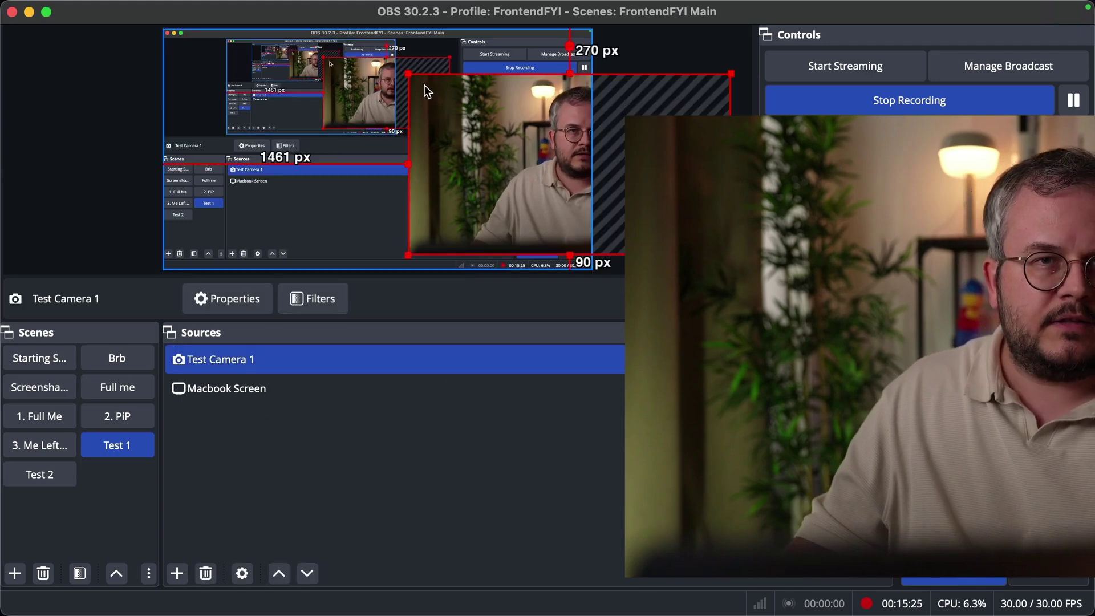
pyautogui.moveTo(409, 74); pyautogui.dragTo(528, 140)
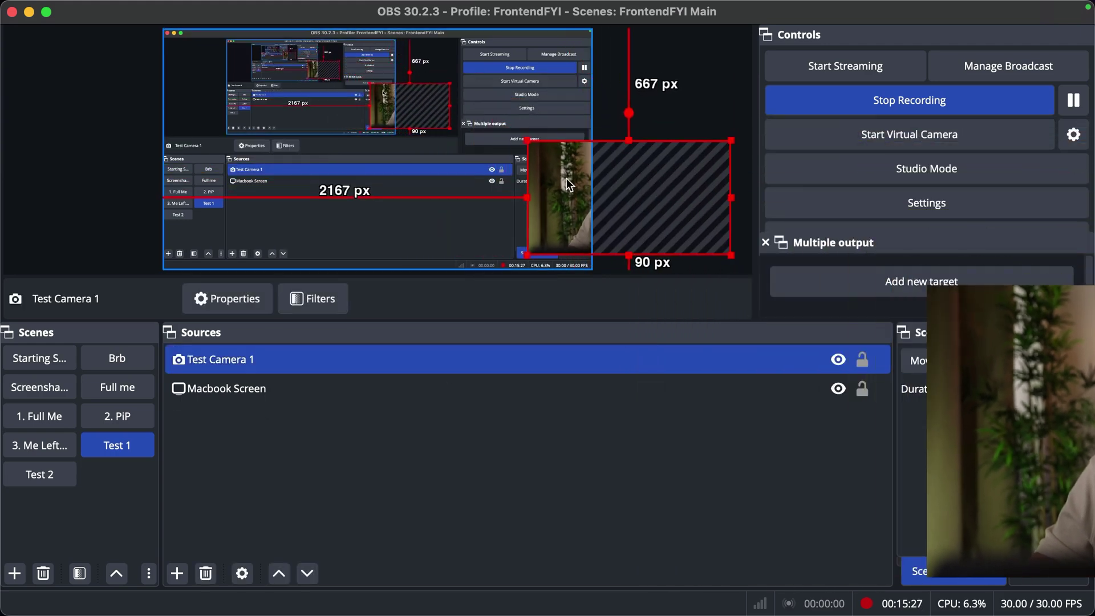
pyautogui.moveTo(570, 202); pyautogui.dragTo(482, 216)
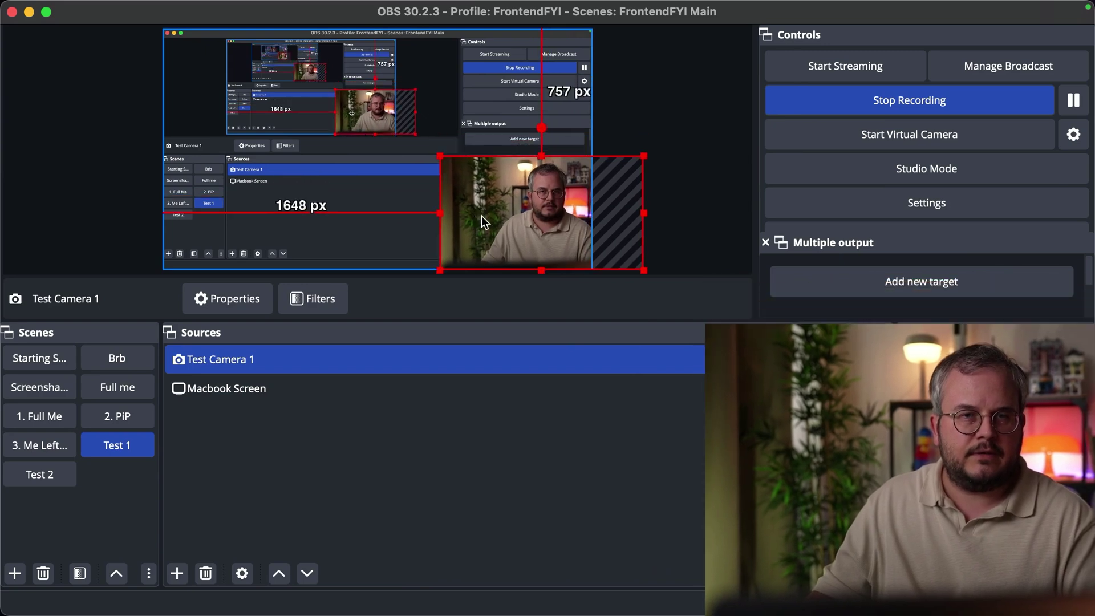
pyautogui.click(406, 454)
# Step: Add an Advanced Mask filter to Test Camera 1
pyautogui.click(213, 362)
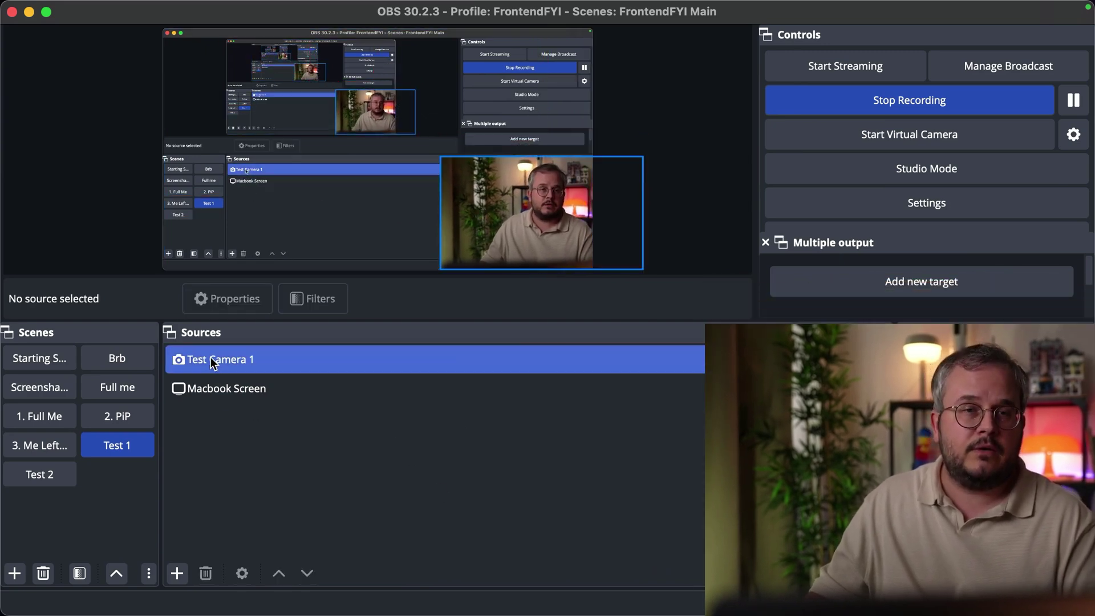
pyautogui.rightClick(235, 361)
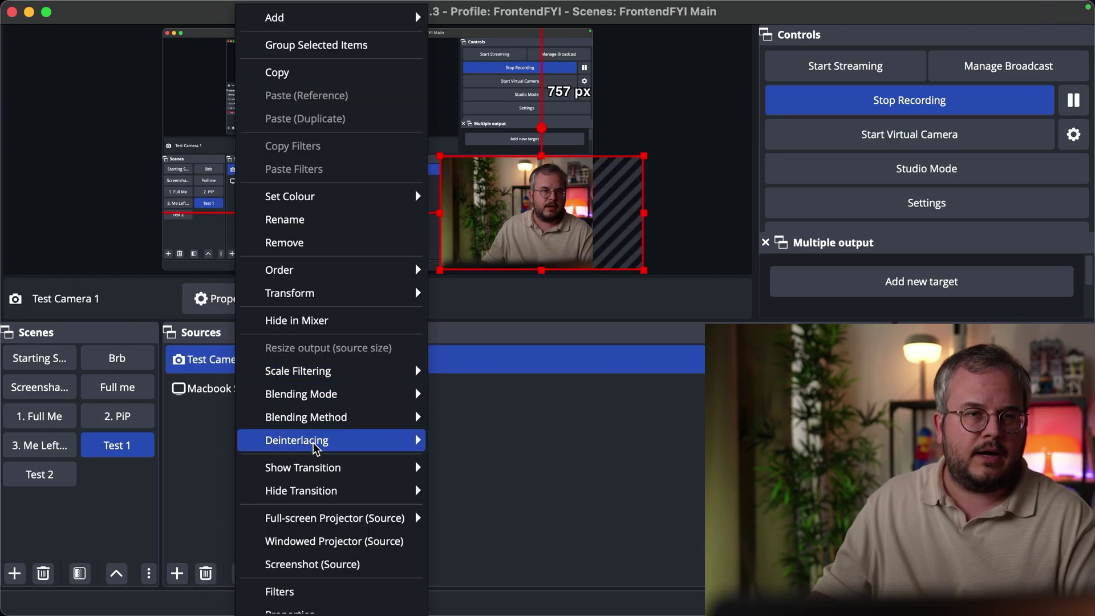
pyautogui.click(308, 591)
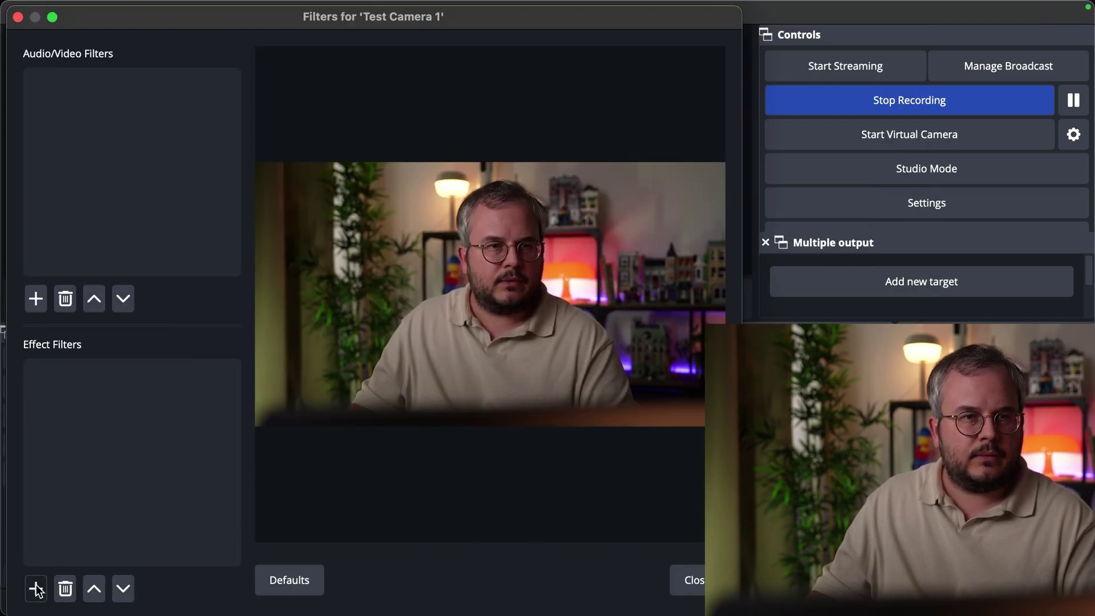
pyautogui.click(36, 589)
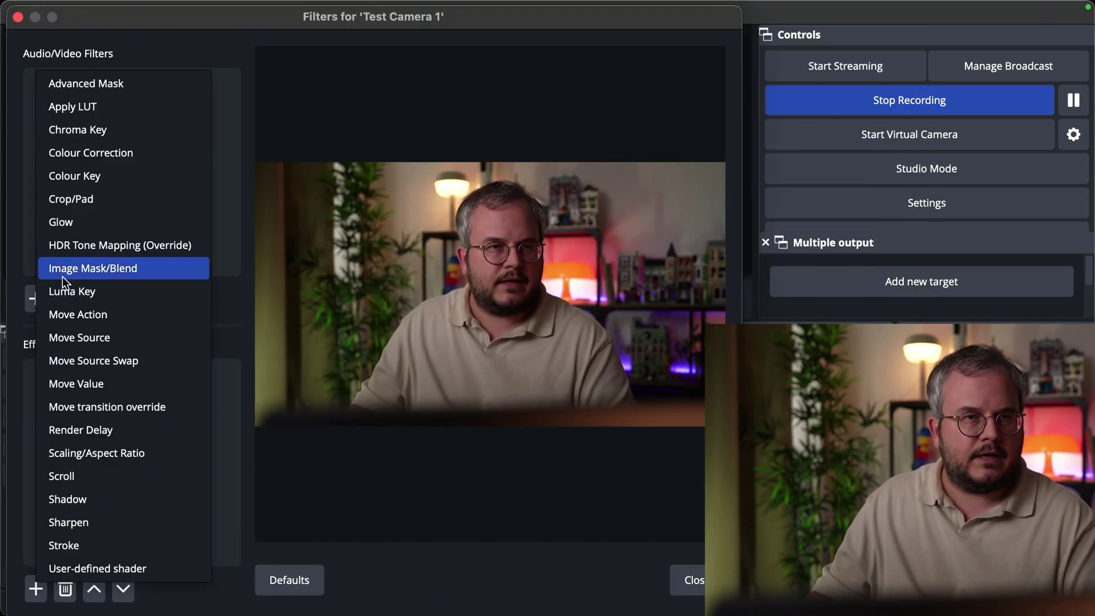
pyautogui.click(85, 87)
pyautogui.click(407, 345)
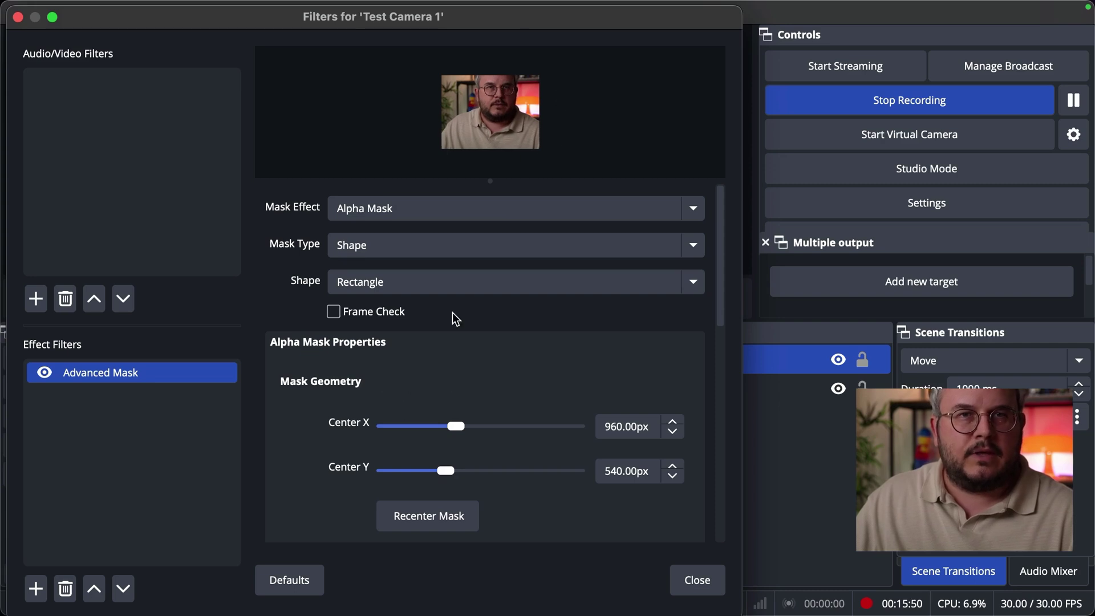
# Step: Set the mask to 786 px wide, 1080 px high with 143 px corner radius
pyautogui.scroll(-5, 319, 443)
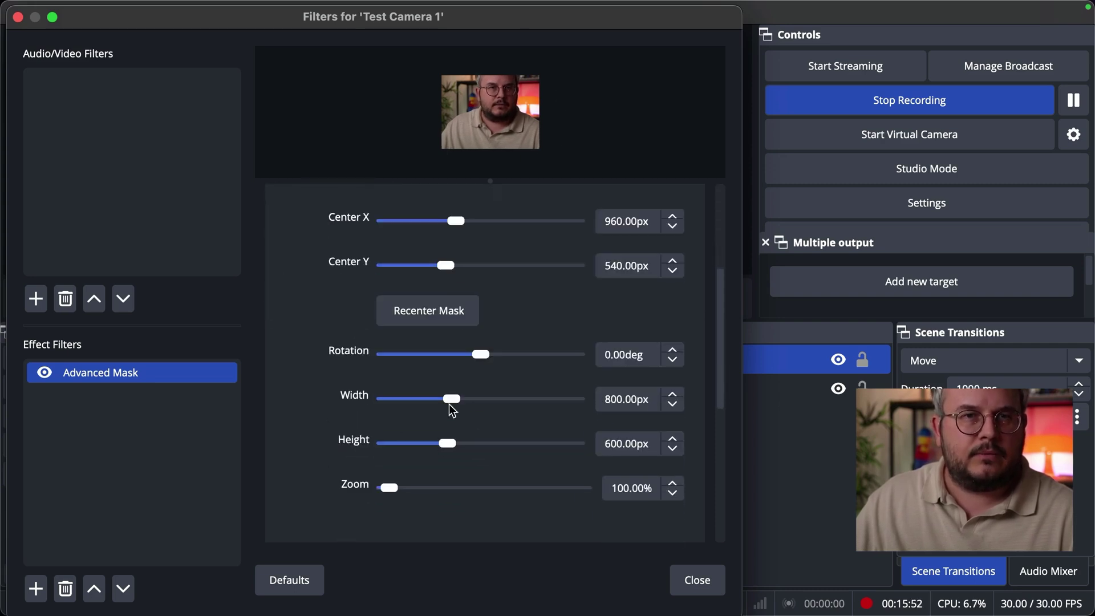
pyautogui.moveTo(452, 399)
pyautogui.mouseDown()
pyautogui.moveTo(474, 399)
pyautogui.moveTo(464, 398)
pyautogui.mouseUp()
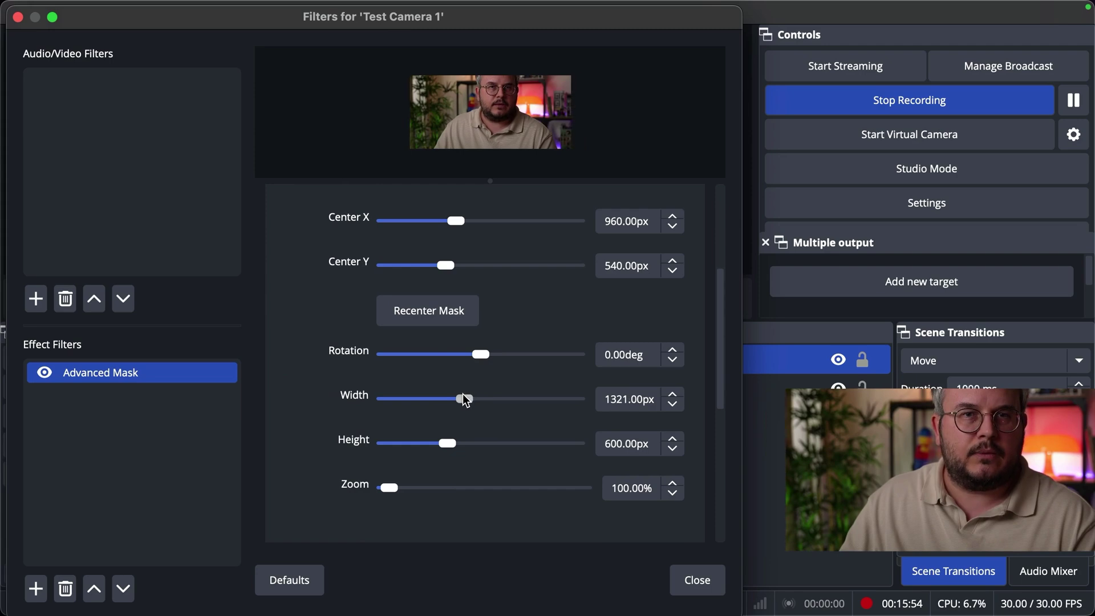
pyautogui.moveTo(454, 444); pyautogui.dragTo(468, 444)
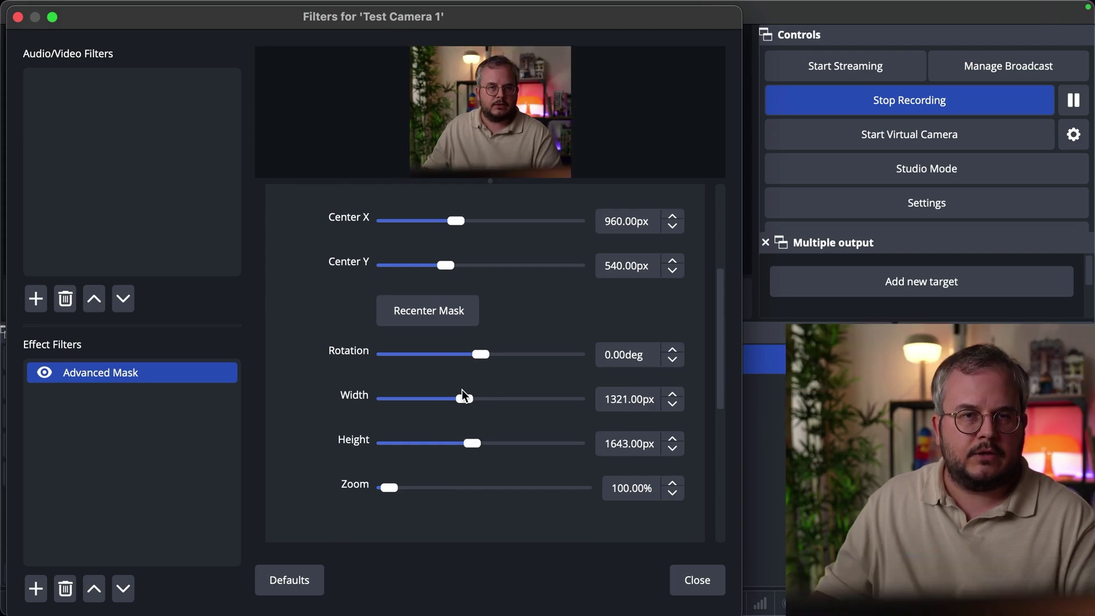
pyautogui.moveTo(462, 393); pyautogui.dragTo(434, 429)
pyautogui.scroll(-3, 325, 451)
pyautogui.scroll(5, 350, 315)
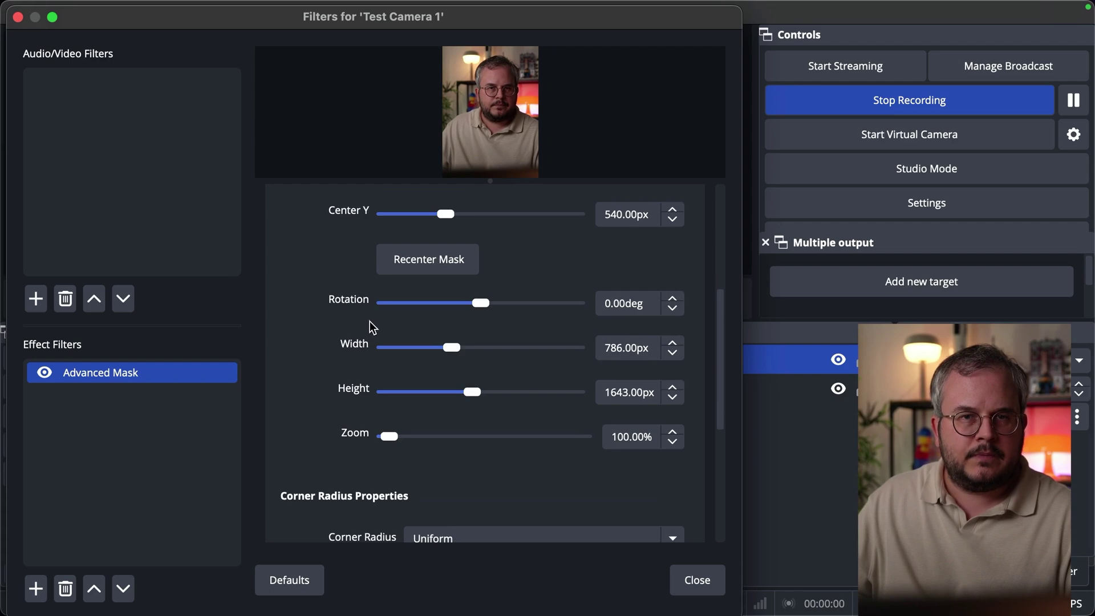
pyautogui.doubleClick(626, 386)
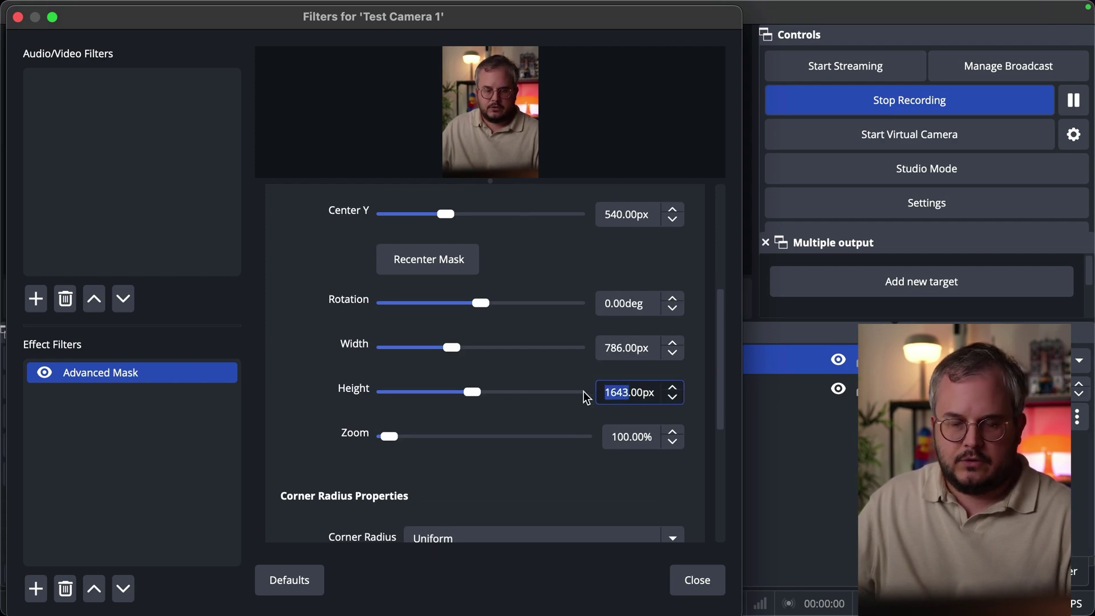
pyautogui.write('1080')
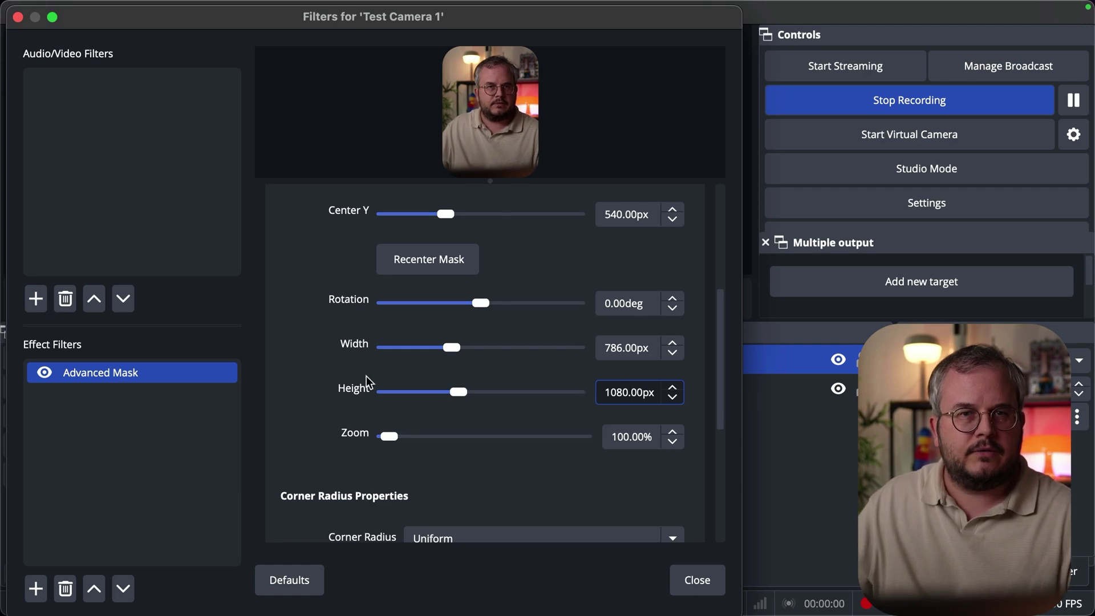
pyautogui.click(281, 437)
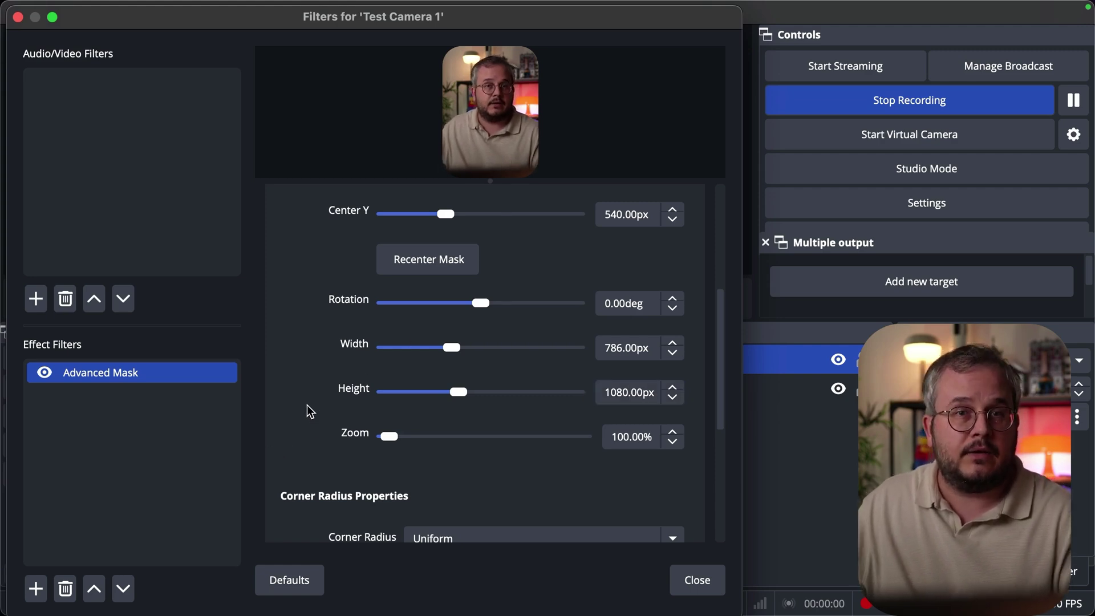
pyautogui.scroll(-3, 307, 405)
pyautogui.scroll(1, 307, 411)
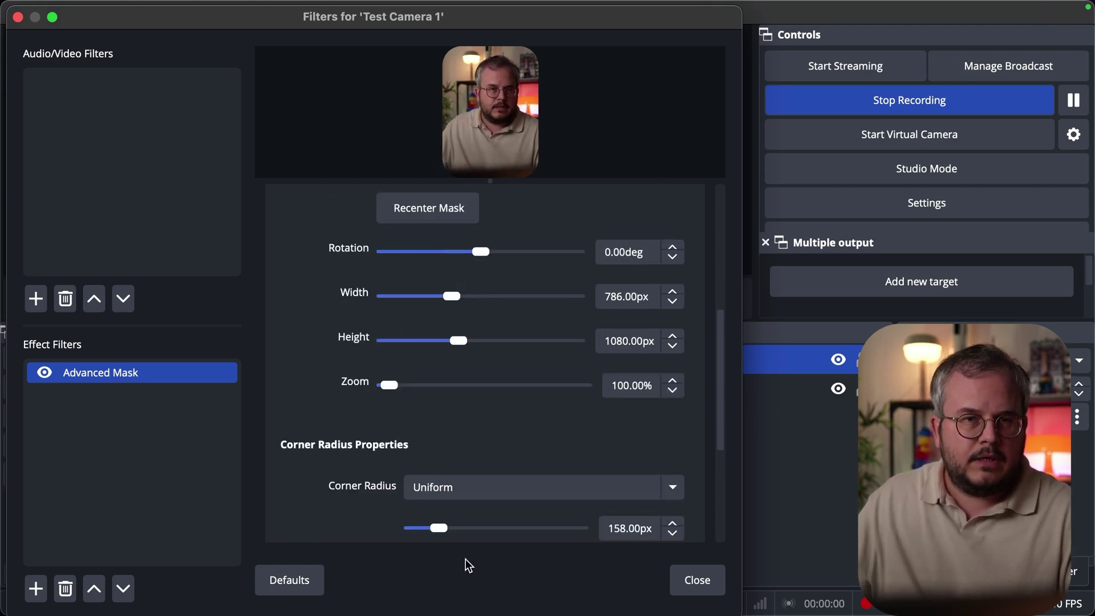
pyautogui.moveTo(441, 532); pyautogui.dragTo(435, 530)
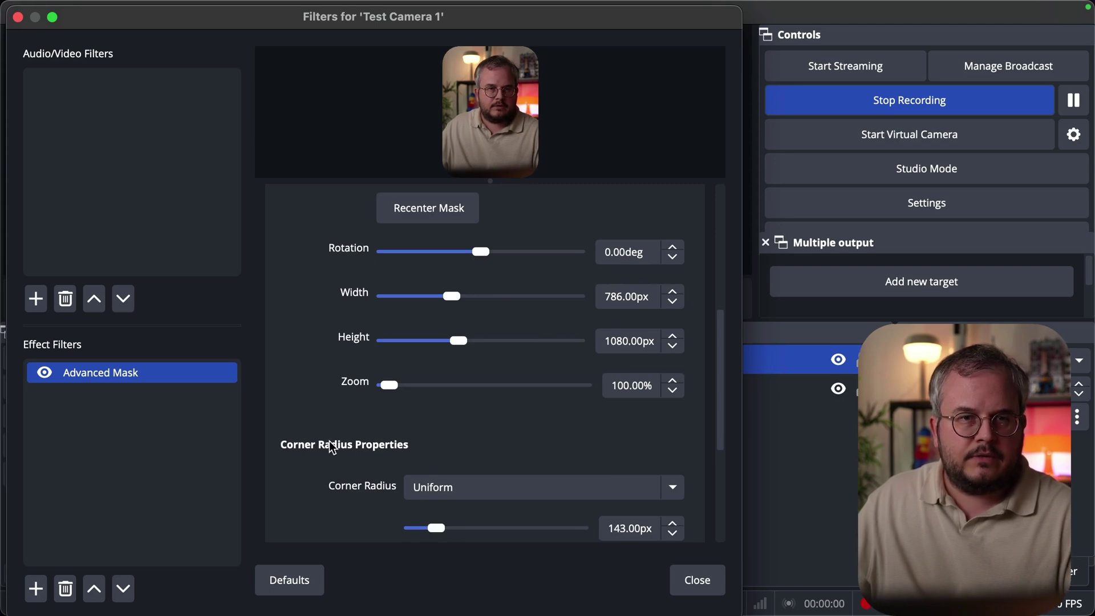
pyautogui.click(697, 581)
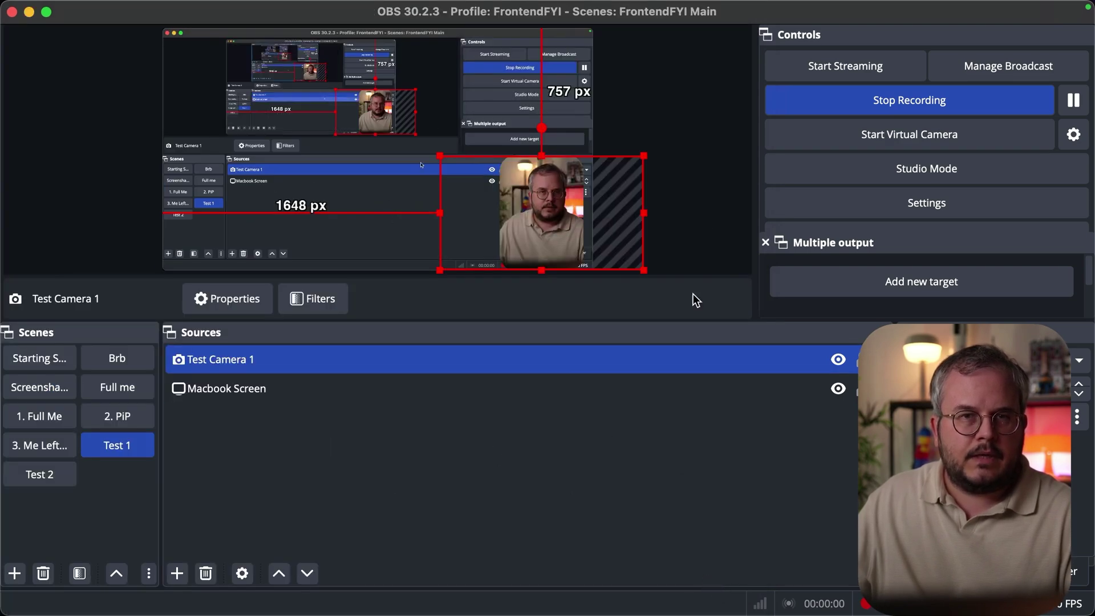
# Step: Preview the animation by switching Test 2, Test 1, then Test 2, and select Test Camera 2
pyautogui.click(698, 197)
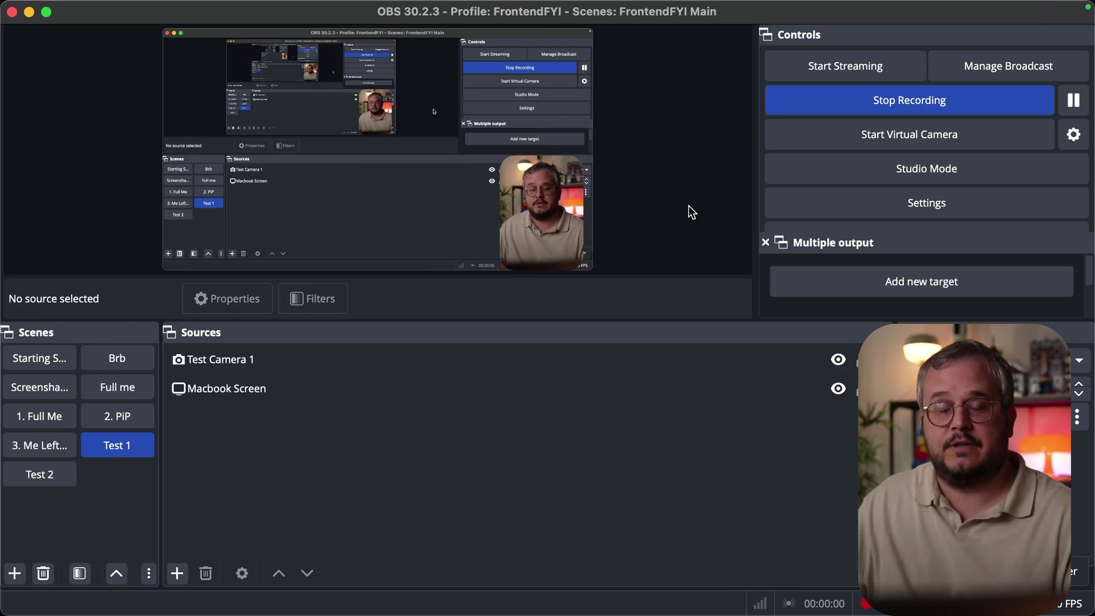
pyautogui.click(51, 486)
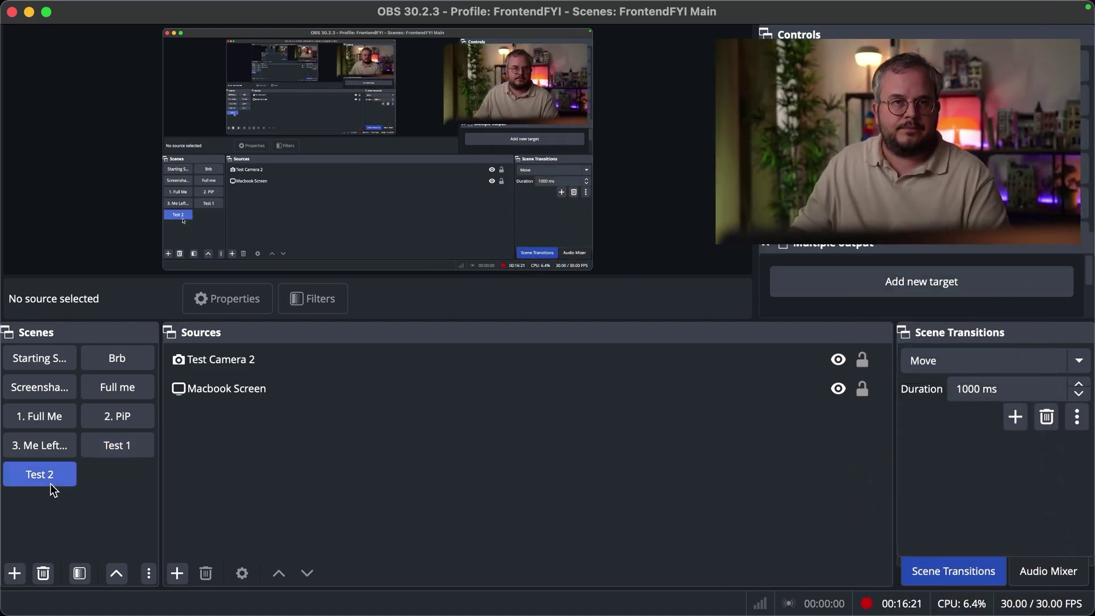
pyautogui.click(121, 454)
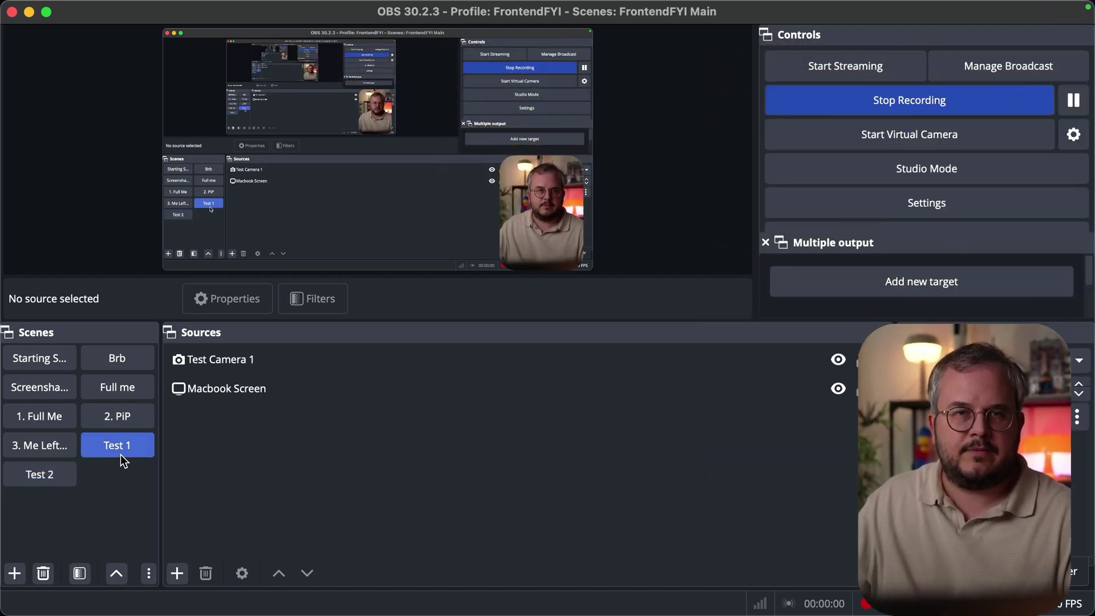
pyautogui.click(43, 484)
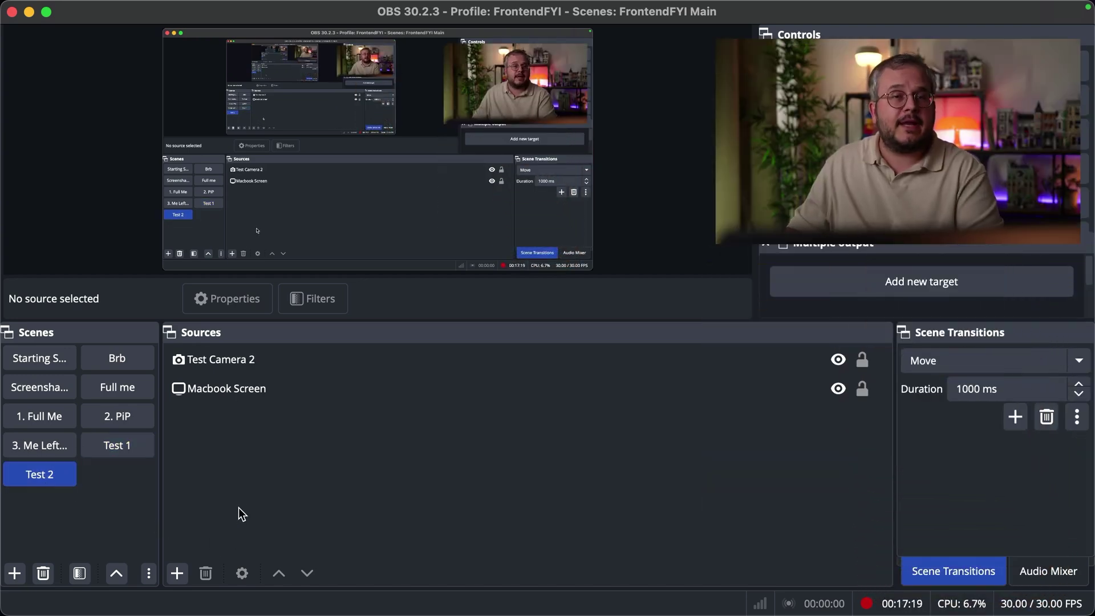
pyautogui.click(259, 362)
# Step: Add an Advanced Mask filter to Test Camera 2
pyautogui.rightClick(259, 366)
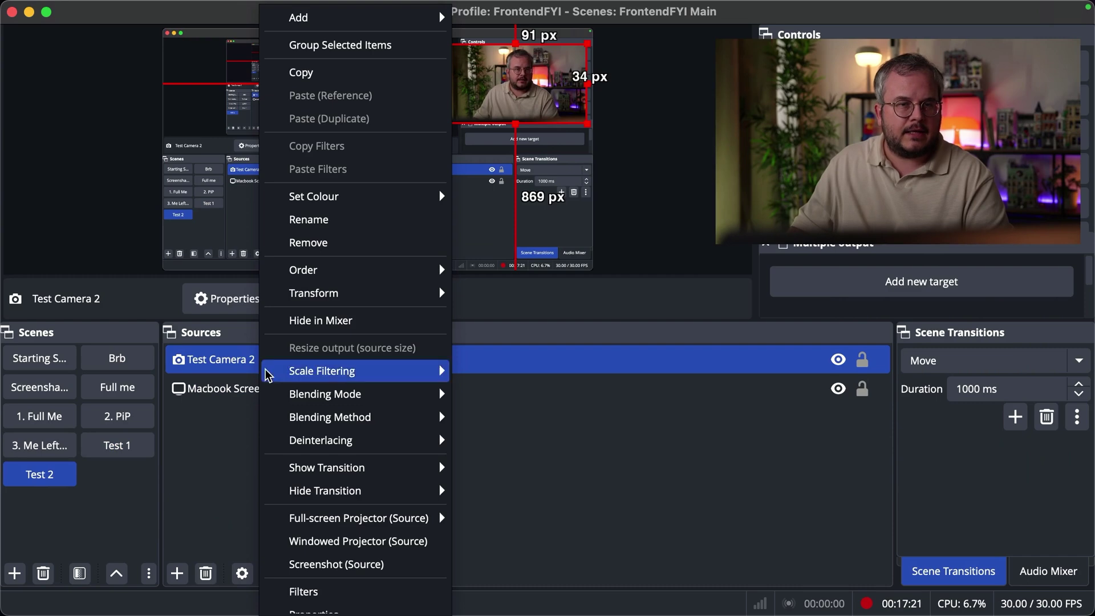
pyautogui.click(318, 589)
pyautogui.moveTo(549, 13); pyautogui.dragTo(384, 12)
pyautogui.click(33, 583)
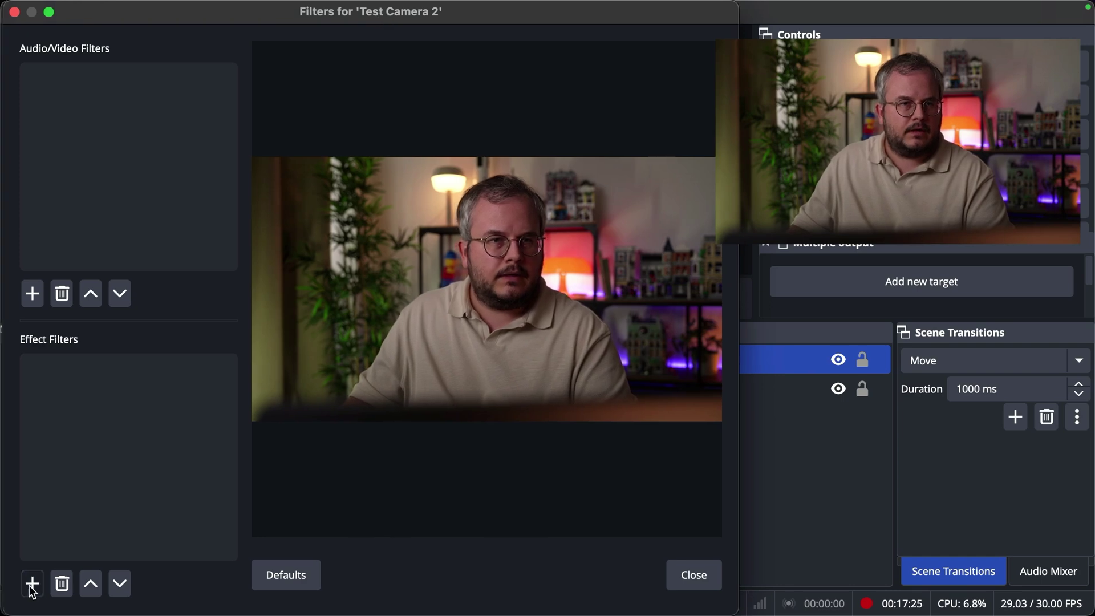
pyautogui.click(84, 89)
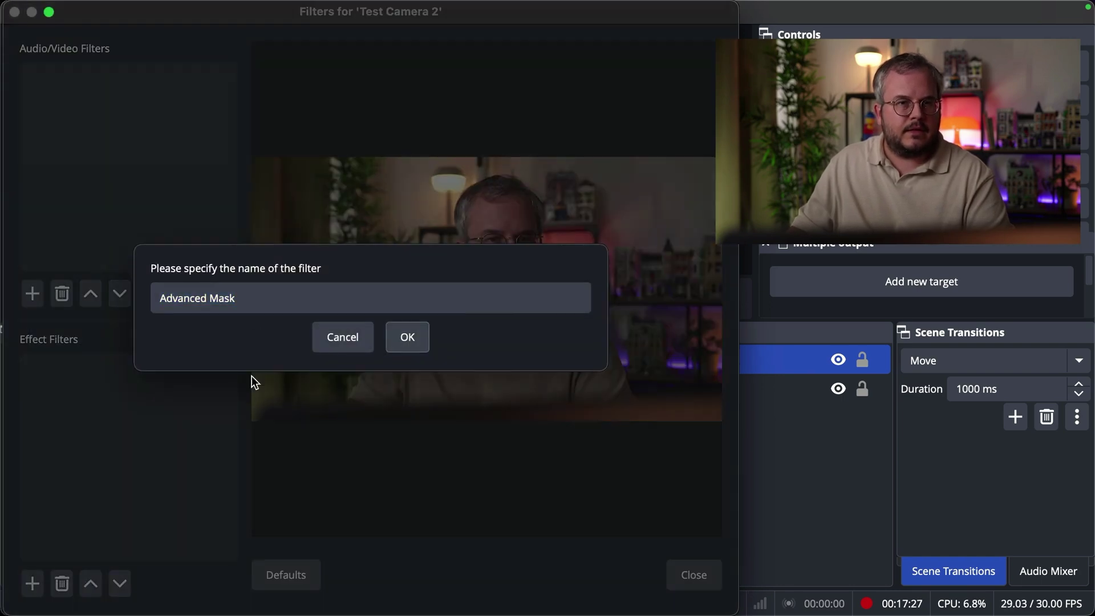
pyautogui.click(402, 333)
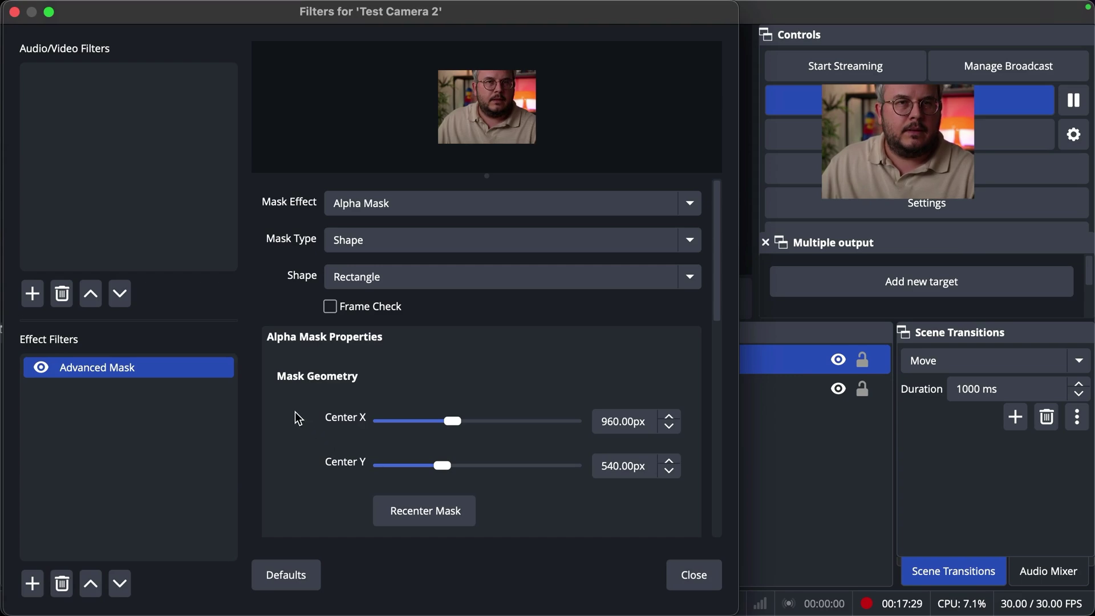
# Step: Set the mask width to 1786 px and corner radius to about 184 px
pyautogui.scroll(-5, 296, 418)
pyautogui.scroll(1, 275, 444)
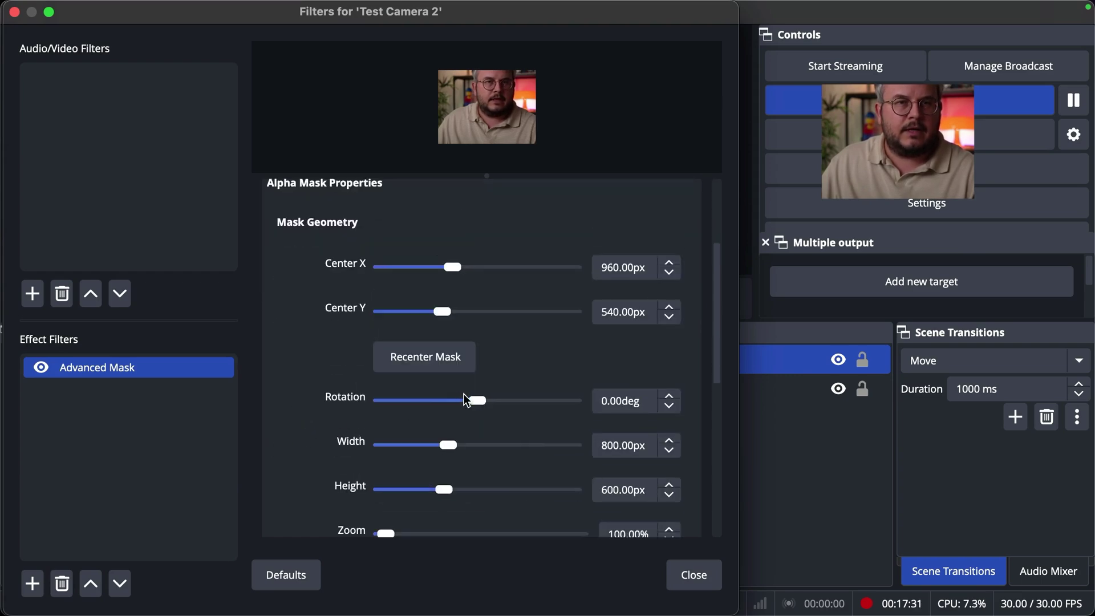
pyautogui.moveTo(441, 444); pyautogui.dragTo(473, 445)
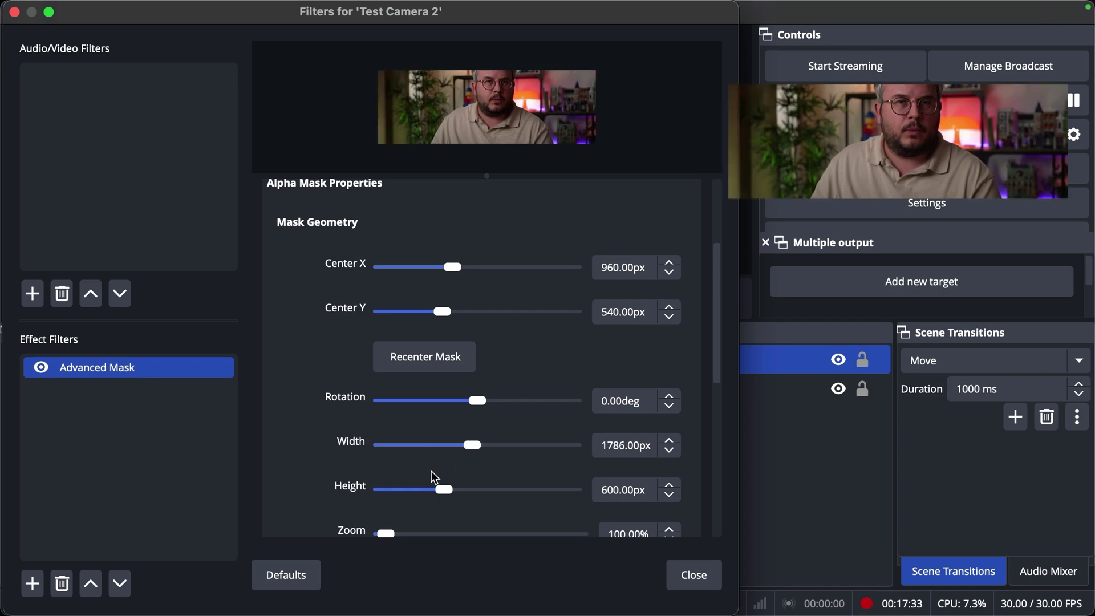
pyautogui.scroll(-4, 303, 477)
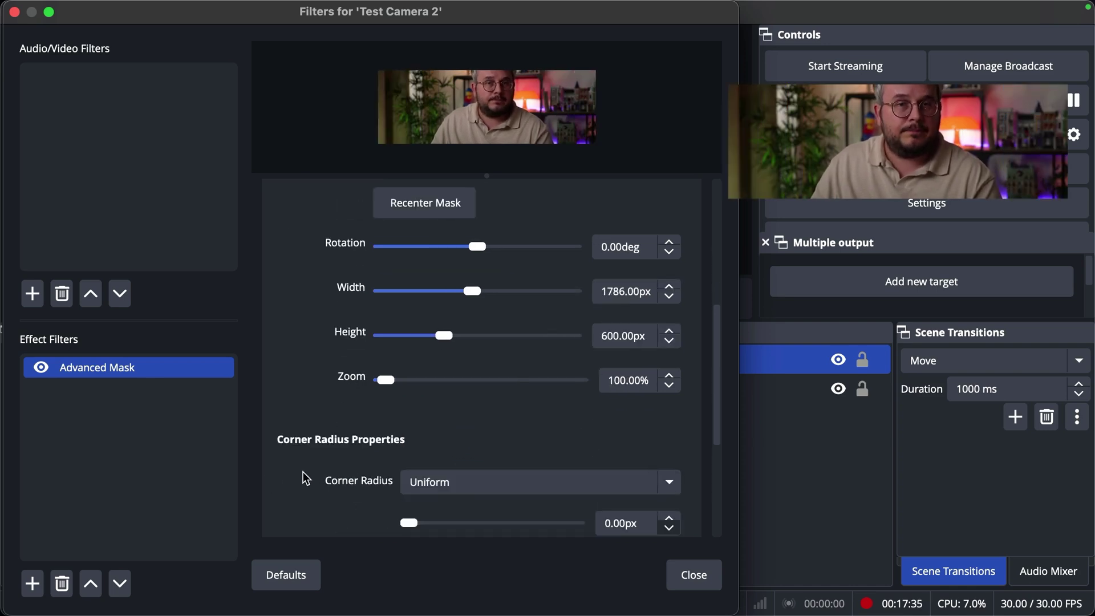
pyautogui.moveTo(408, 523); pyautogui.dragTo(434, 523)
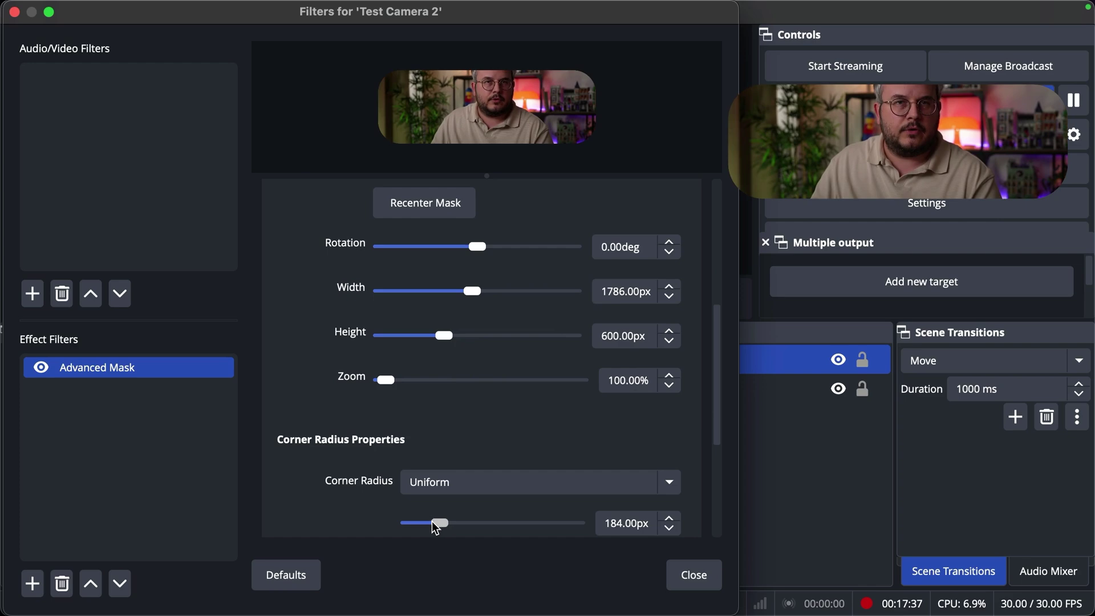
pyautogui.click(720, 583)
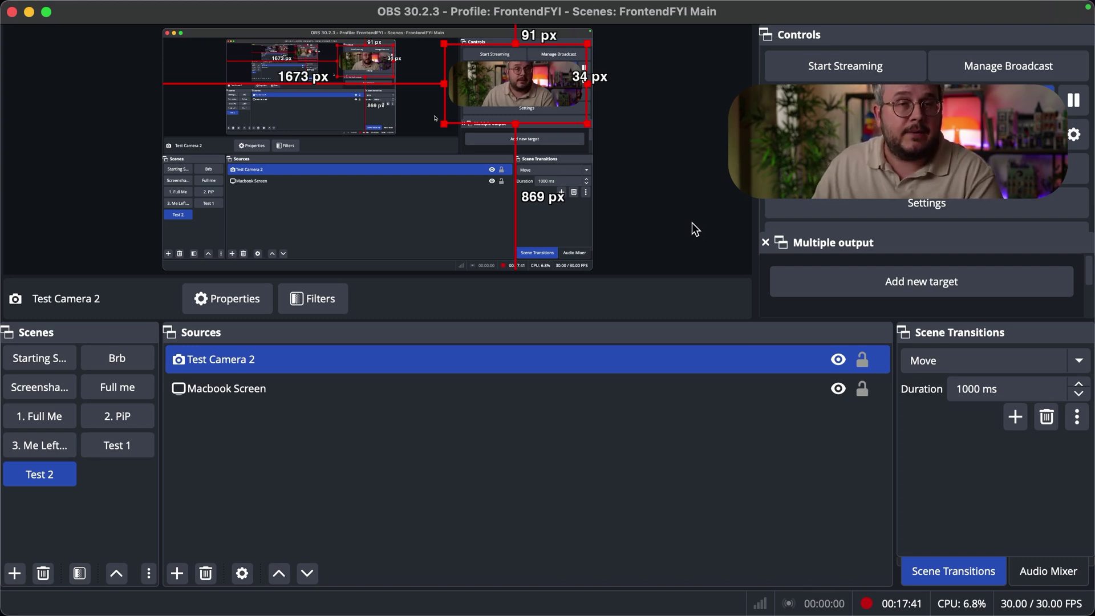
pyautogui.click(423, 476)
pyautogui.click(114, 452)
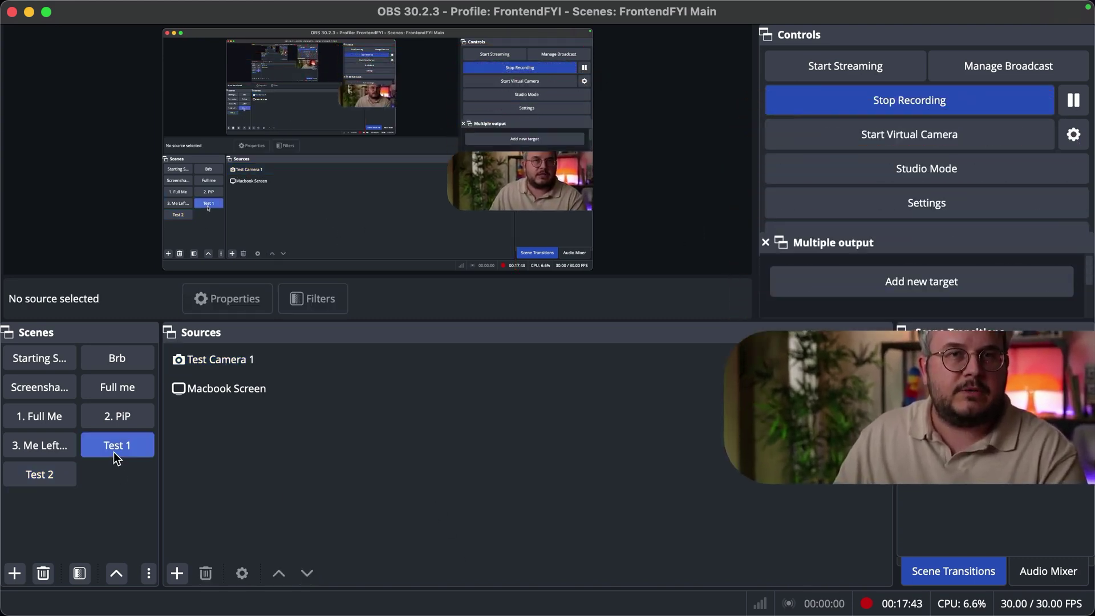
pyautogui.click(33, 481)
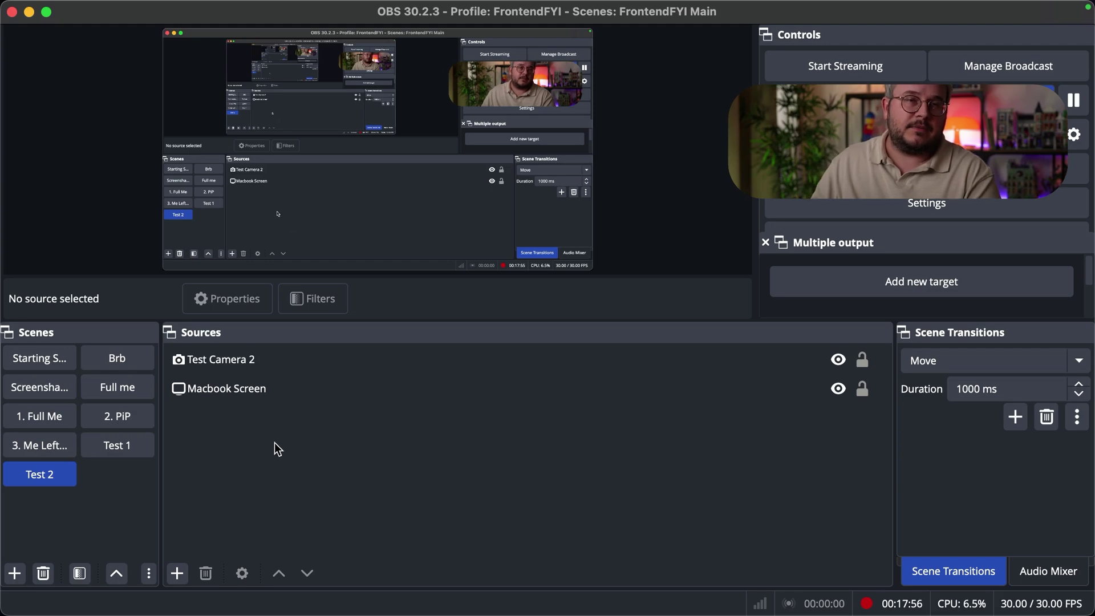
pyautogui.click(247, 362)
pyautogui.rightClick(249, 373)
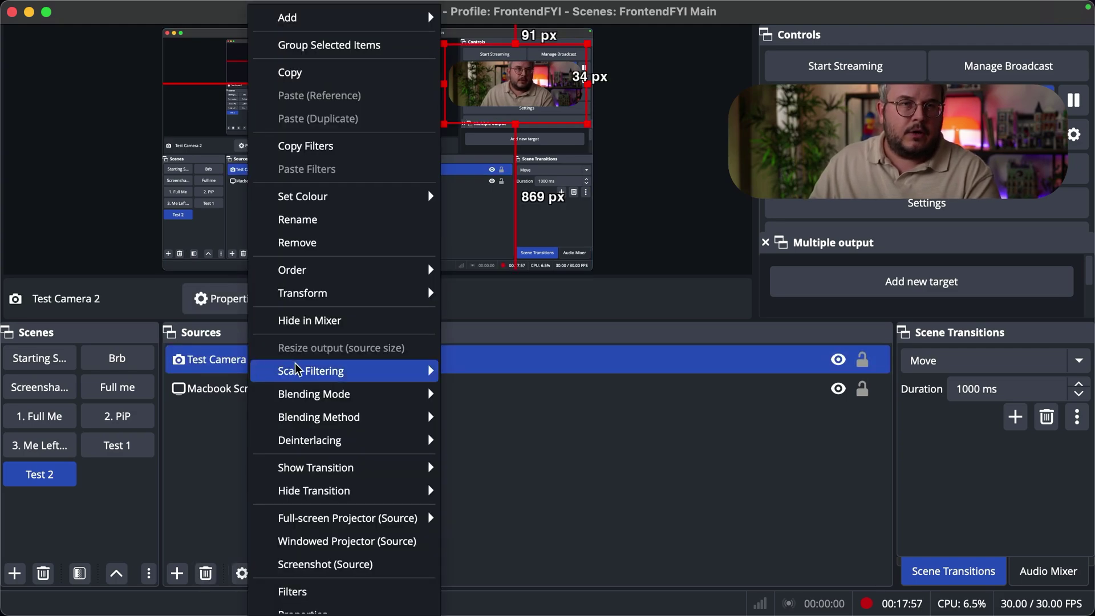
# Step: Add a Move Value filter named Appearing to Test Camera 2
pyautogui.click(306, 592)
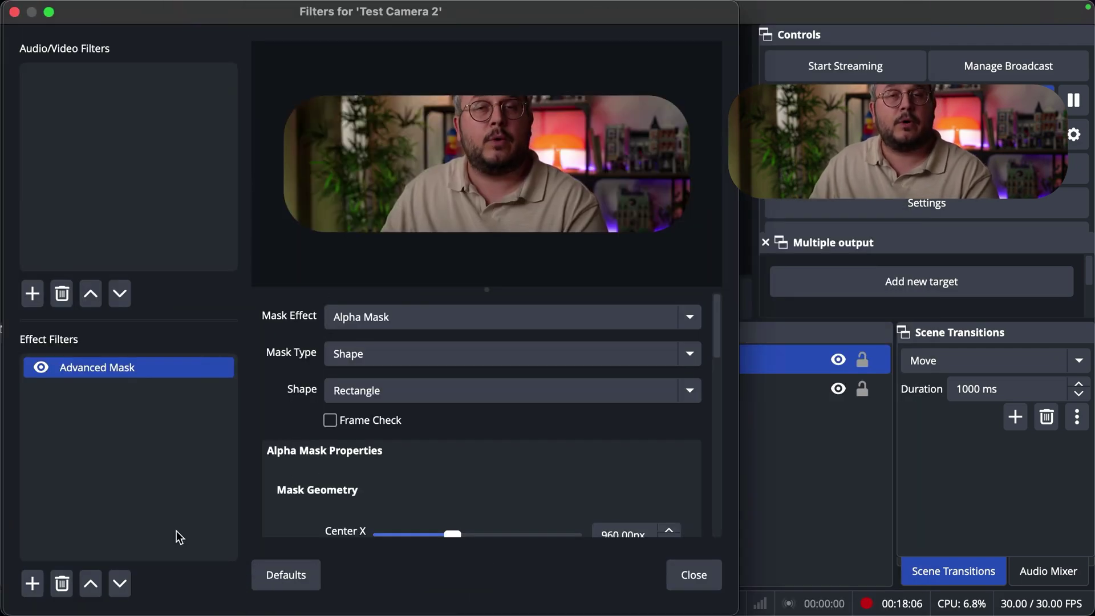
pyautogui.click(32, 583)
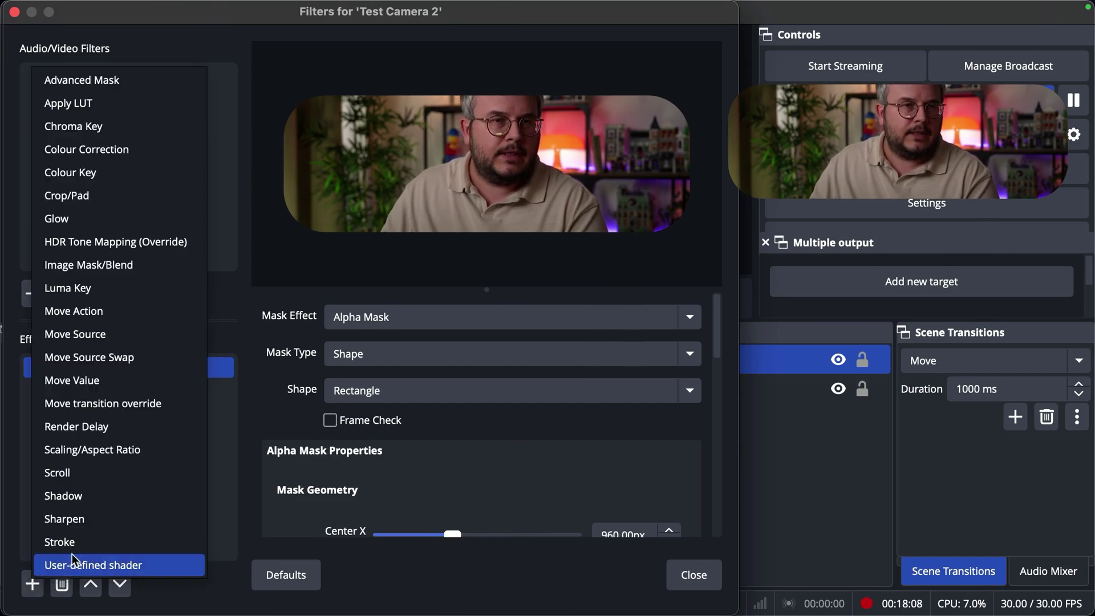
pyautogui.click(93, 381)
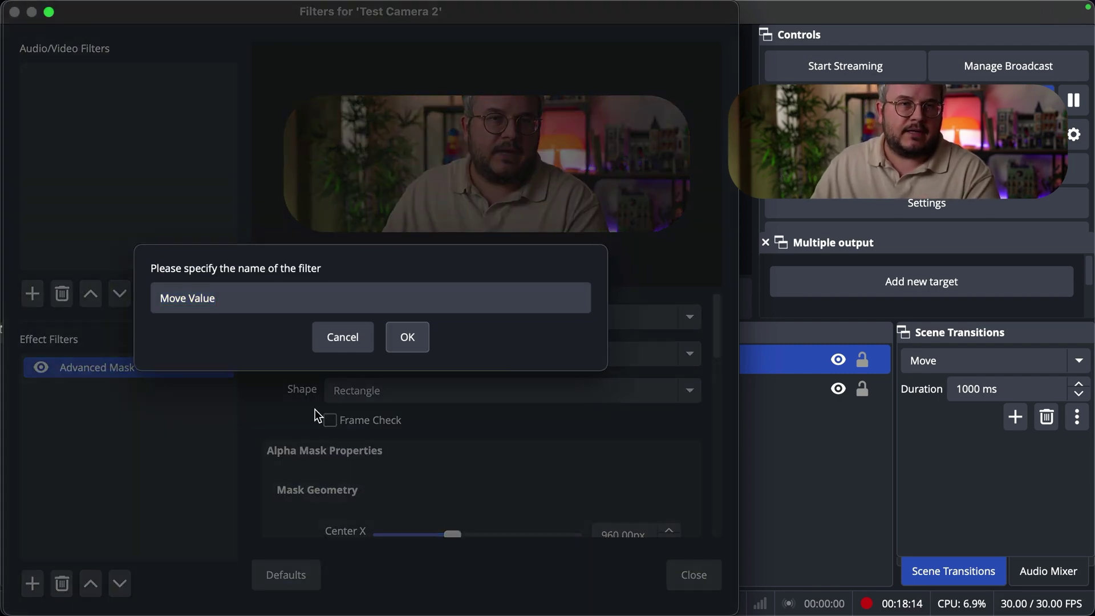
pyautogui.click(250, 296)
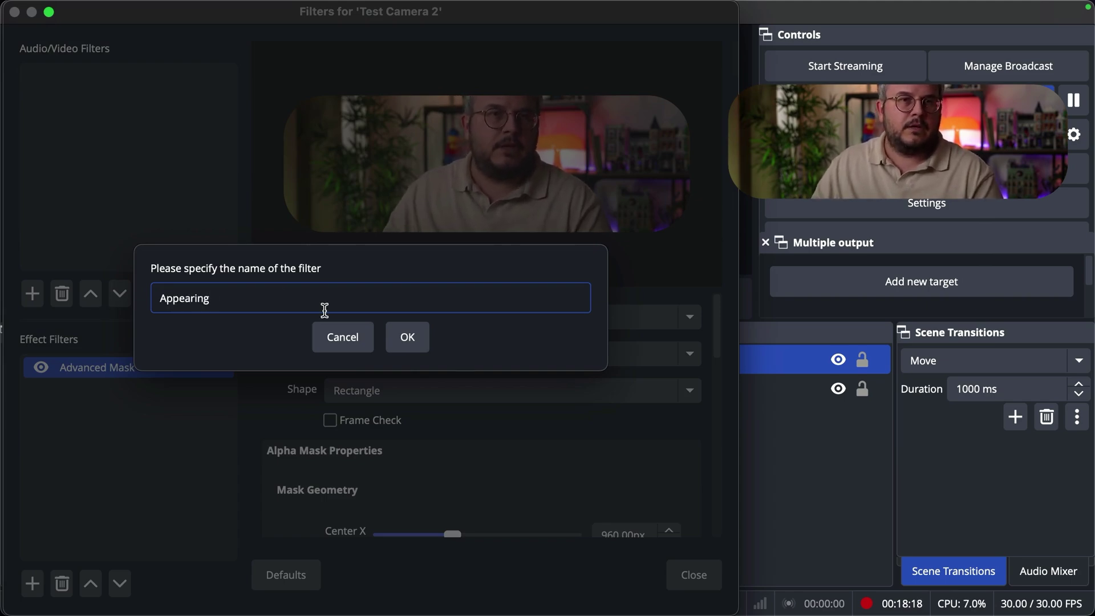
pyautogui.click(405, 343)
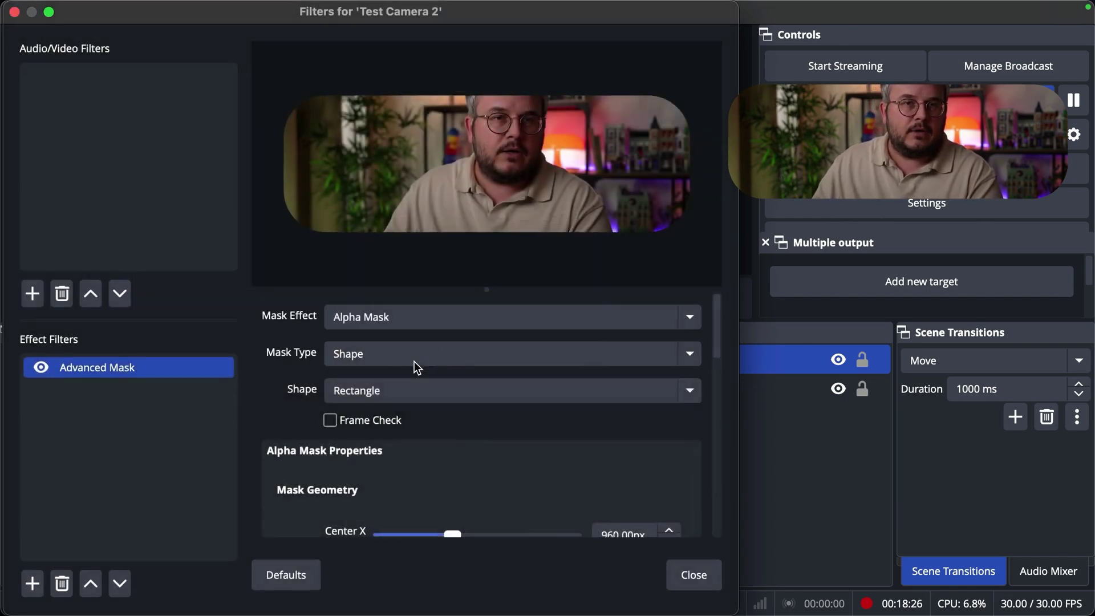
# Step: Point the Appearing filter at Advanced Mask with Move Value Type set to Settings
pyautogui.click(402, 323)
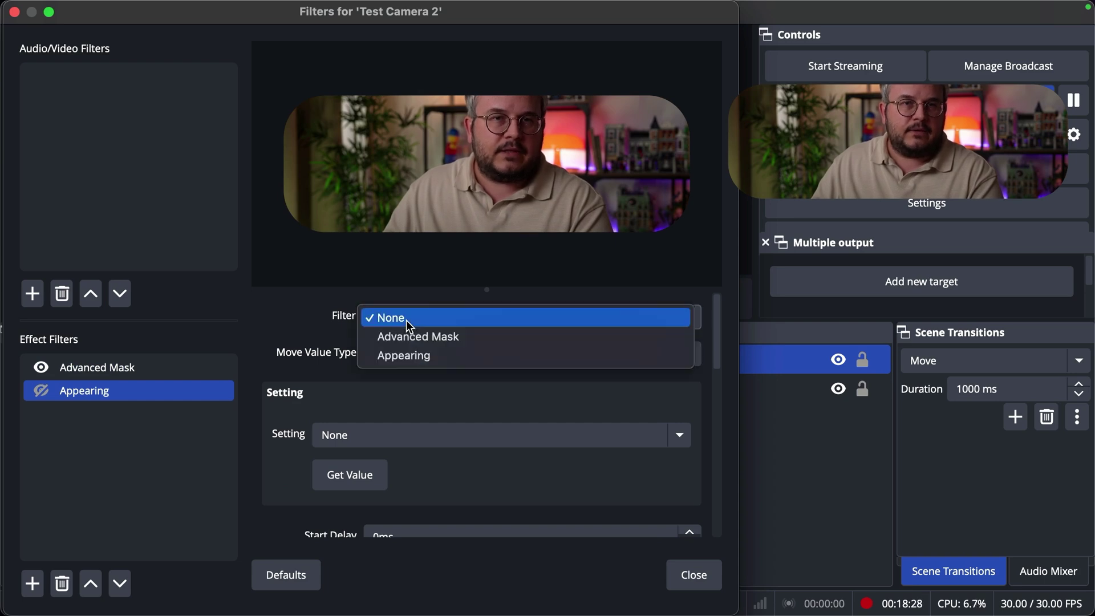
pyautogui.click(435, 338)
pyautogui.click(395, 363)
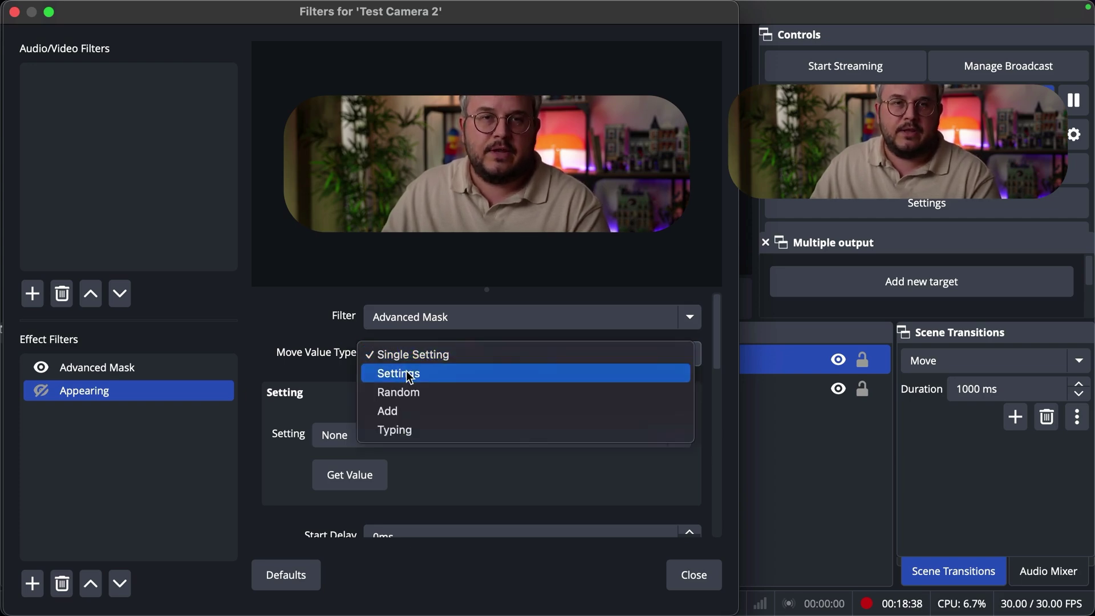
pyautogui.click(410, 378)
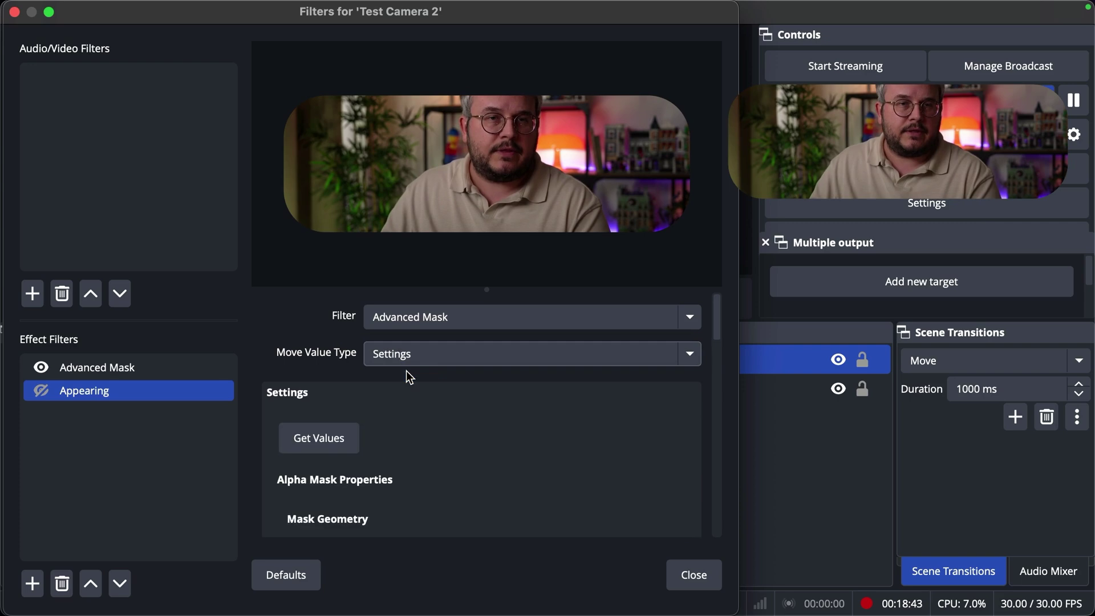
# Step: Load the current mask values into Appearing and set its start trigger to Move Appearing
pyautogui.click(319, 448)
pyautogui.scroll(-10, 285, 472)
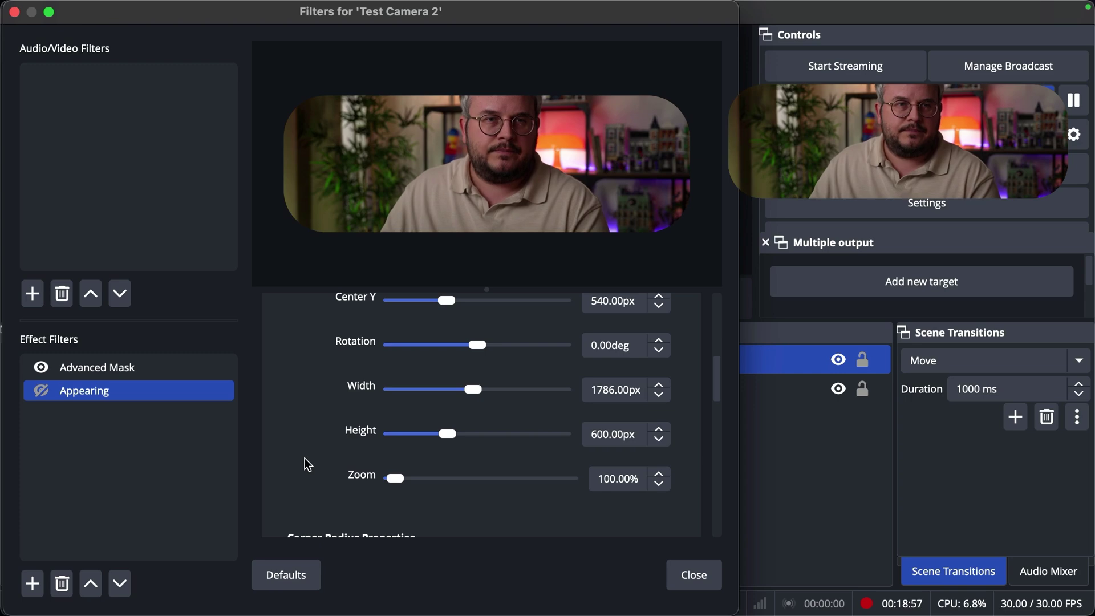
pyautogui.scroll(-10, 305, 459)
pyautogui.scroll(-5, 304, 463)
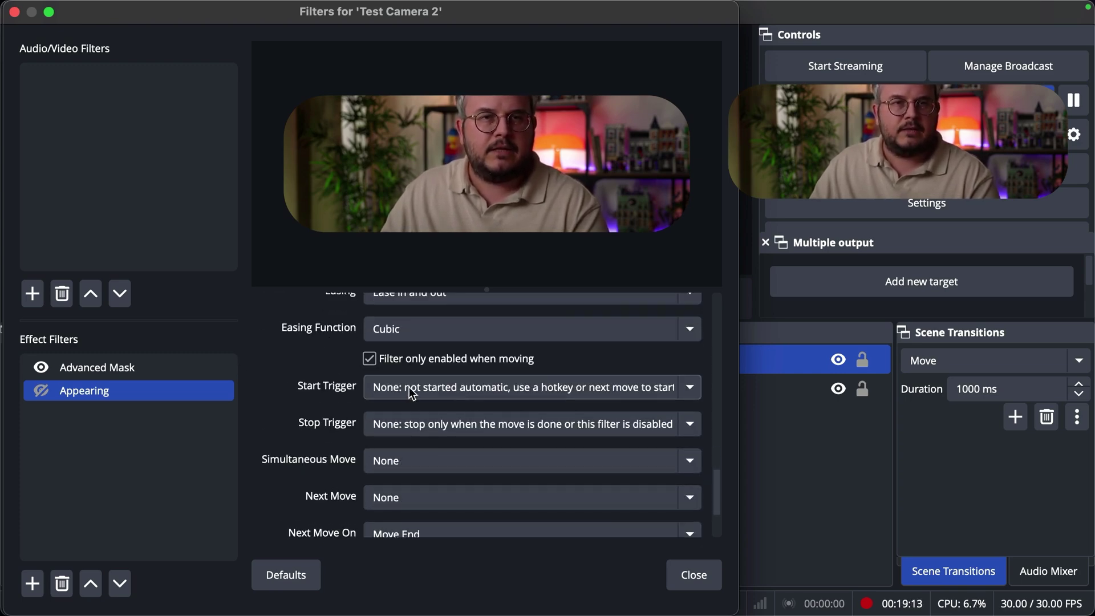
pyautogui.click(450, 383)
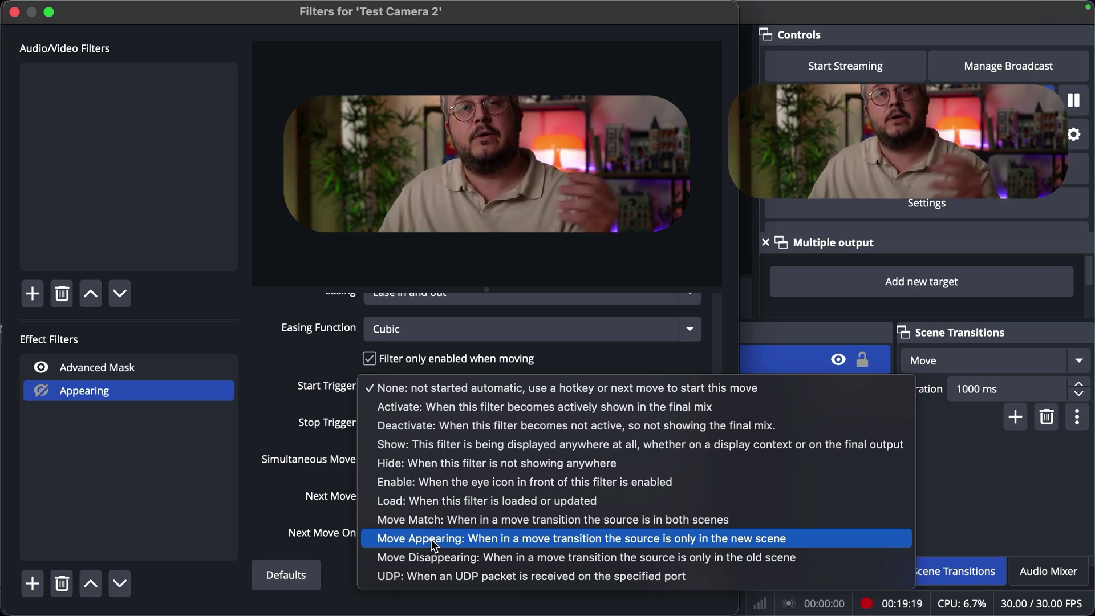
pyautogui.click(473, 539)
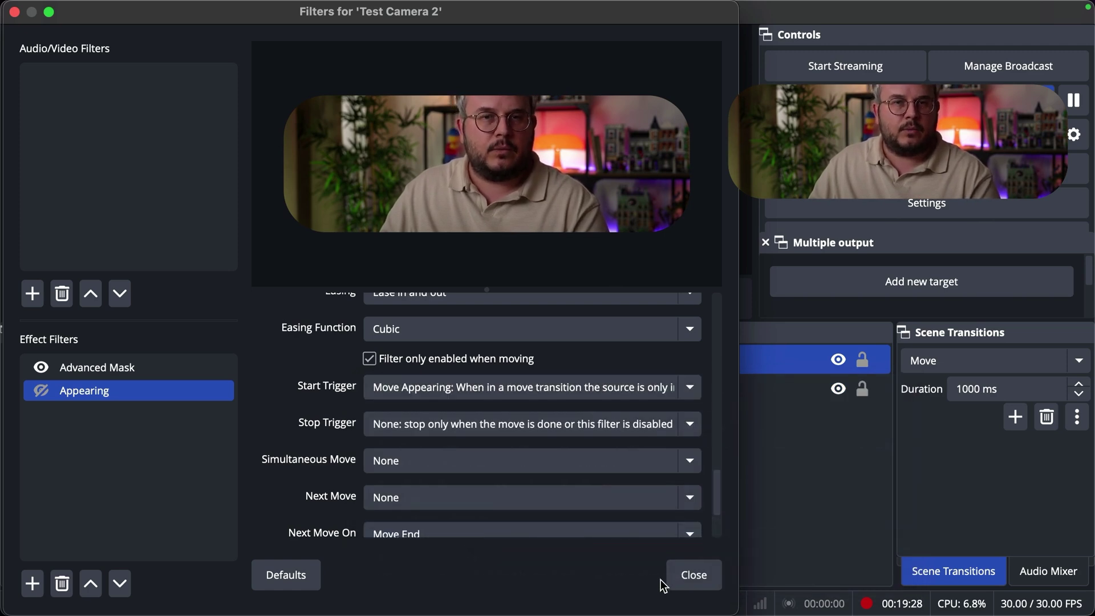
pyautogui.click(684, 578)
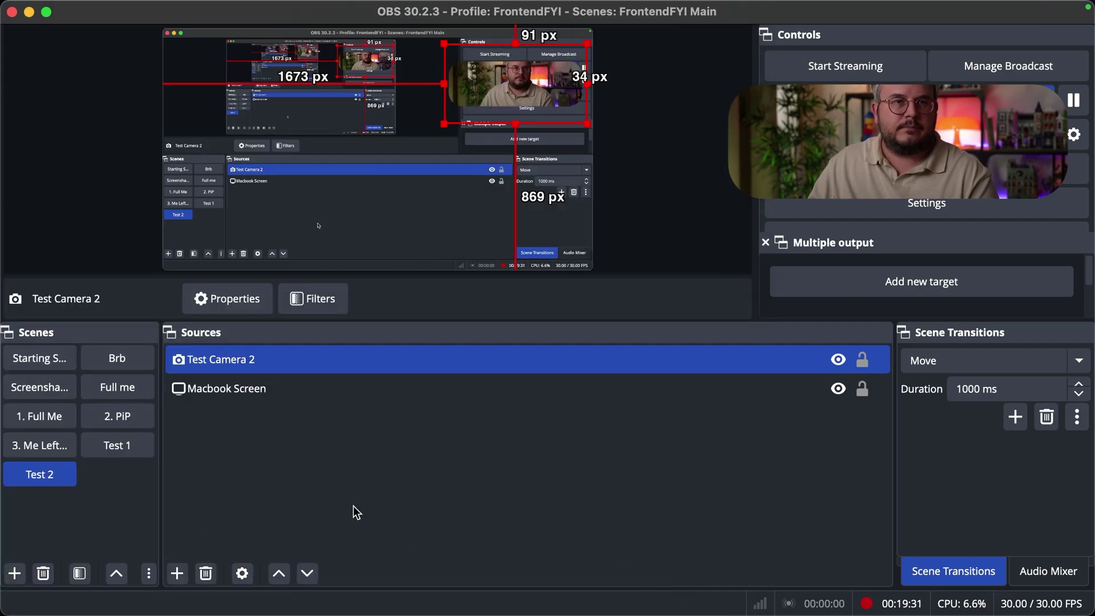
# Step: In the Test 1 scene, open the Filters window for Test Camera 1
pyautogui.click(122, 448)
pyautogui.click(238, 385)
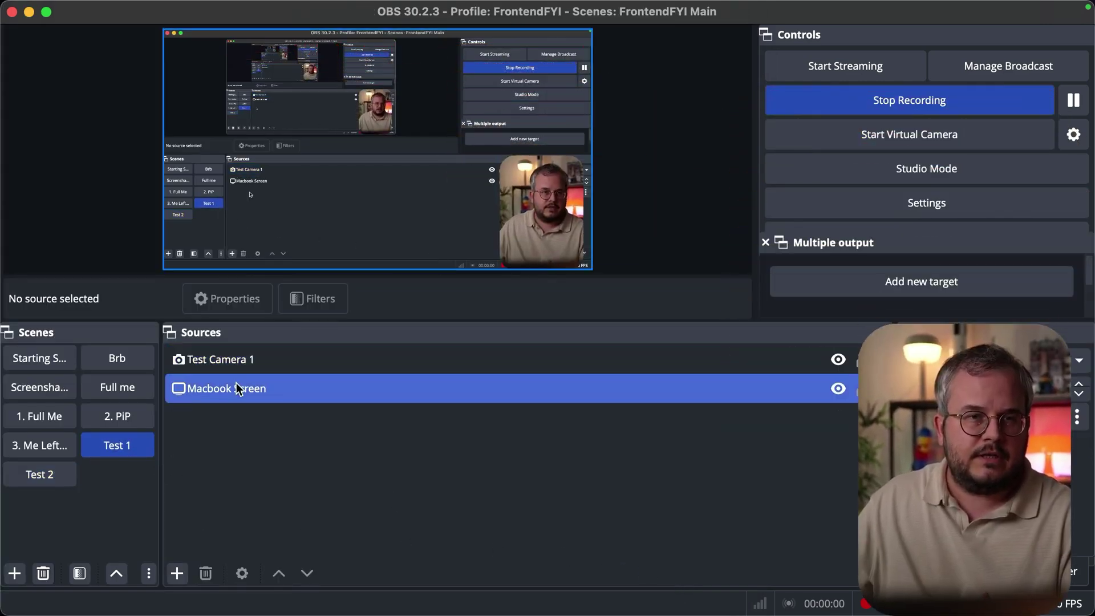
pyautogui.click(188, 361)
pyautogui.rightClick(214, 363)
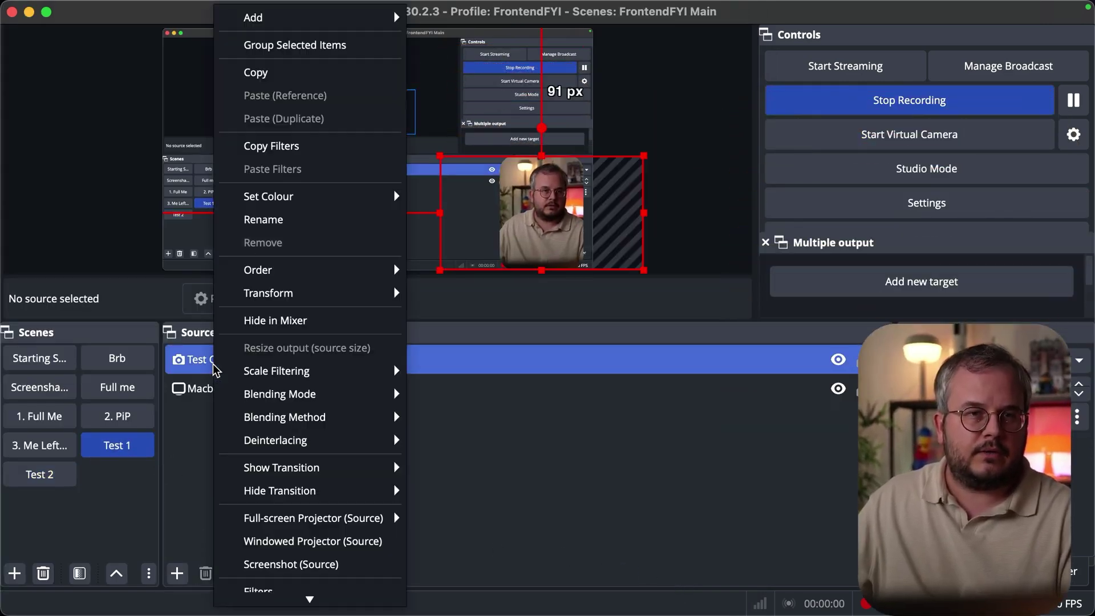
pyautogui.click(318, 590)
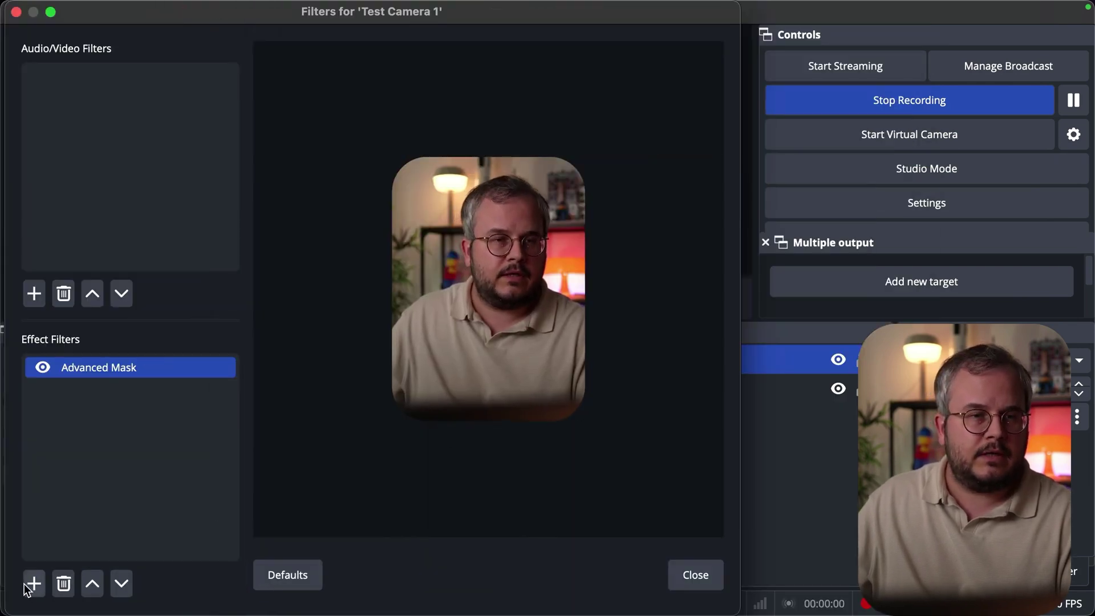
# Step: Add a Move Value effect filter named 'Appearing'
pyautogui.click(25, 585)
pyautogui.click(63, 388)
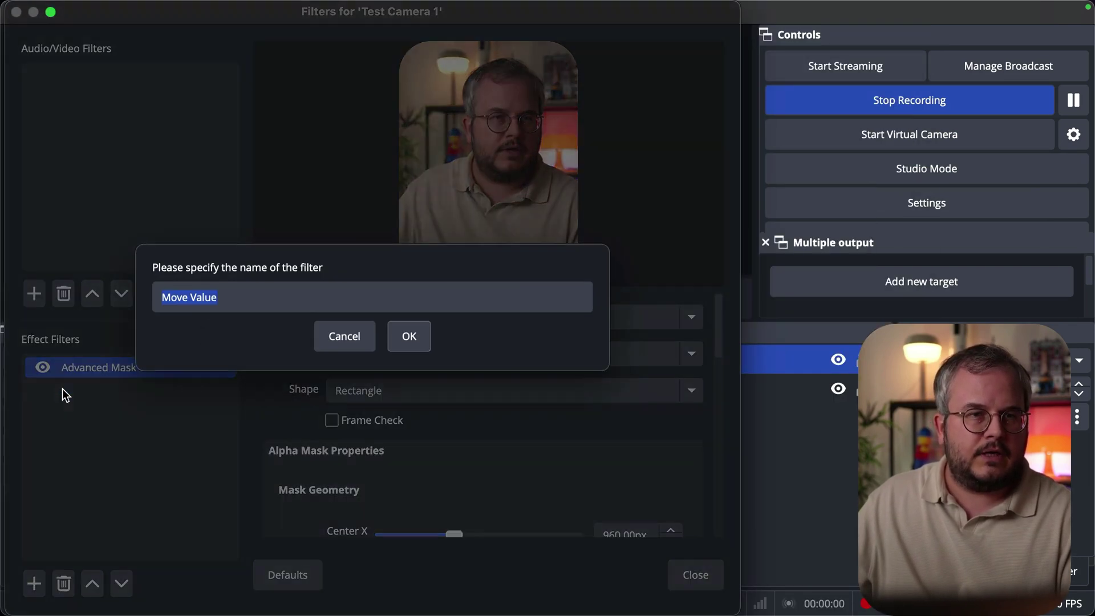
pyautogui.click(308, 301)
pyautogui.moveTo(308, 301); pyautogui.dragTo(94, 302)
pyautogui.write('A')
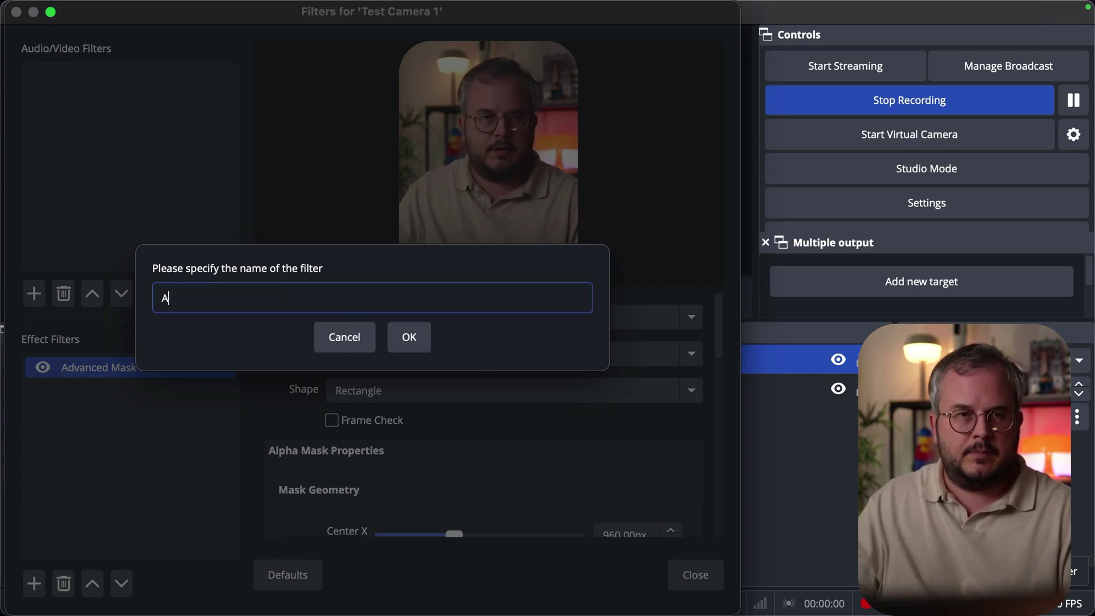
pyautogui.write('ppearing')
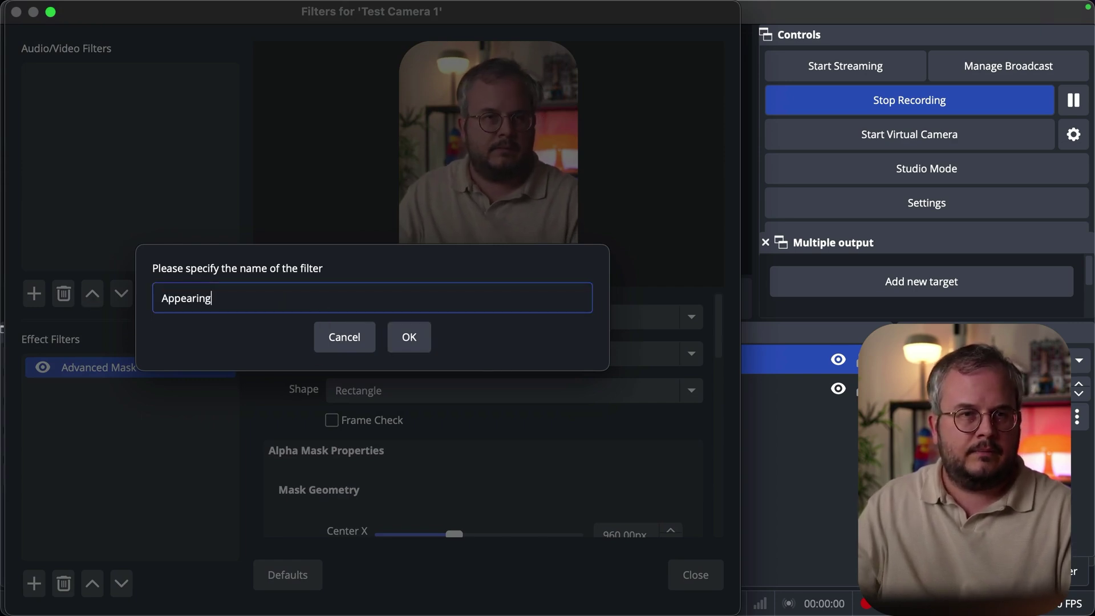
pyautogui.click(388, 336)
# Step: Target Advanced Mask with Settings as move value and Move Appearing as start trigger, then close
pyautogui.click(426, 314)
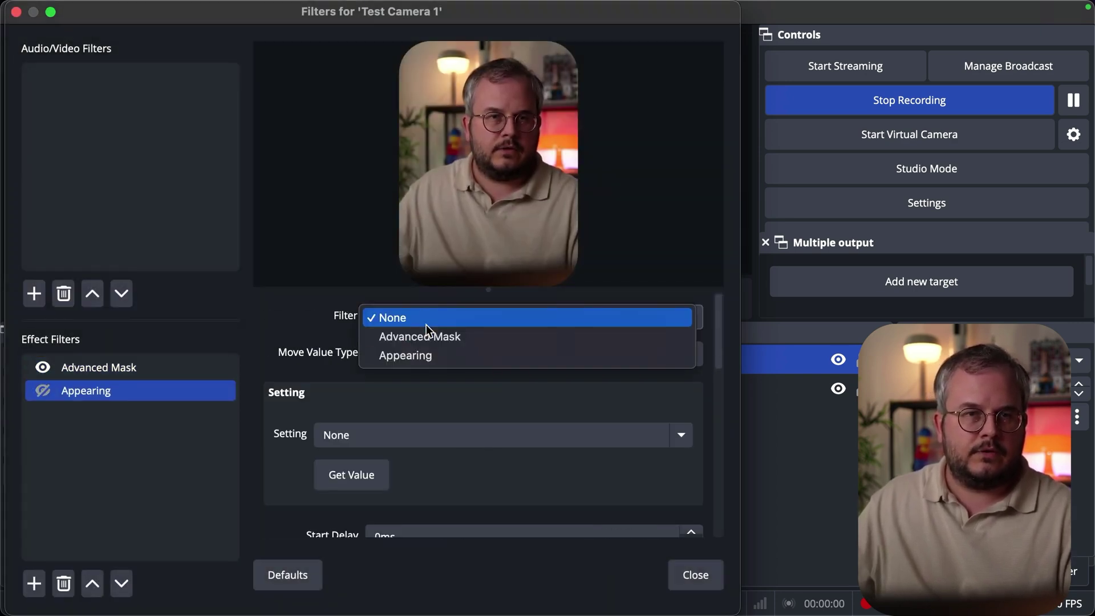
pyautogui.click(426, 336)
pyautogui.click(411, 353)
pyautogui.press('Escape')
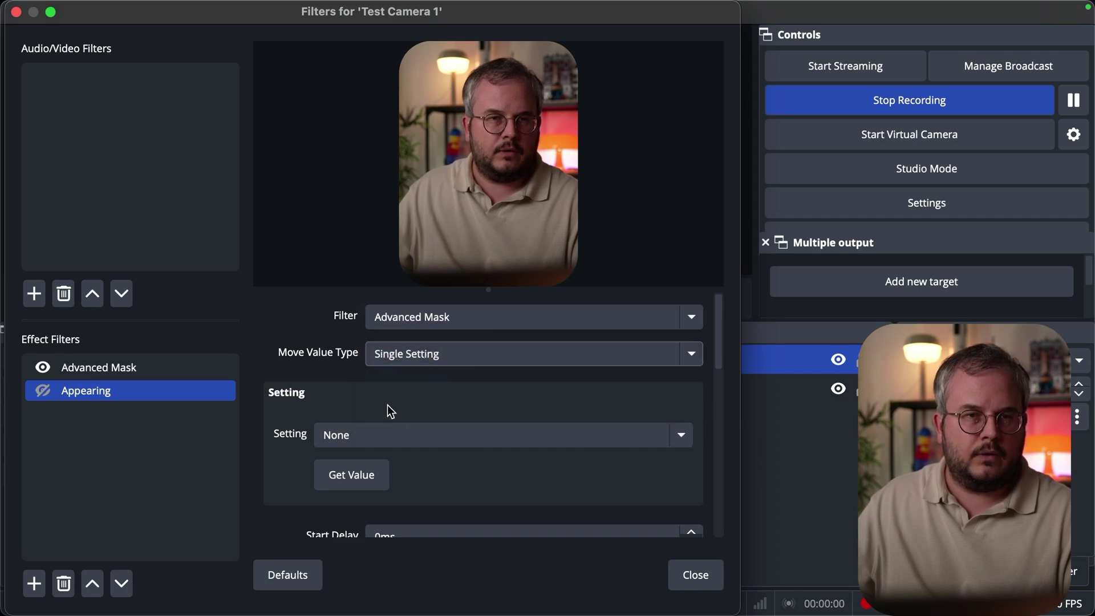
pyautogui.press('Up')
pyautogui.scroll(-6, 281, 454)
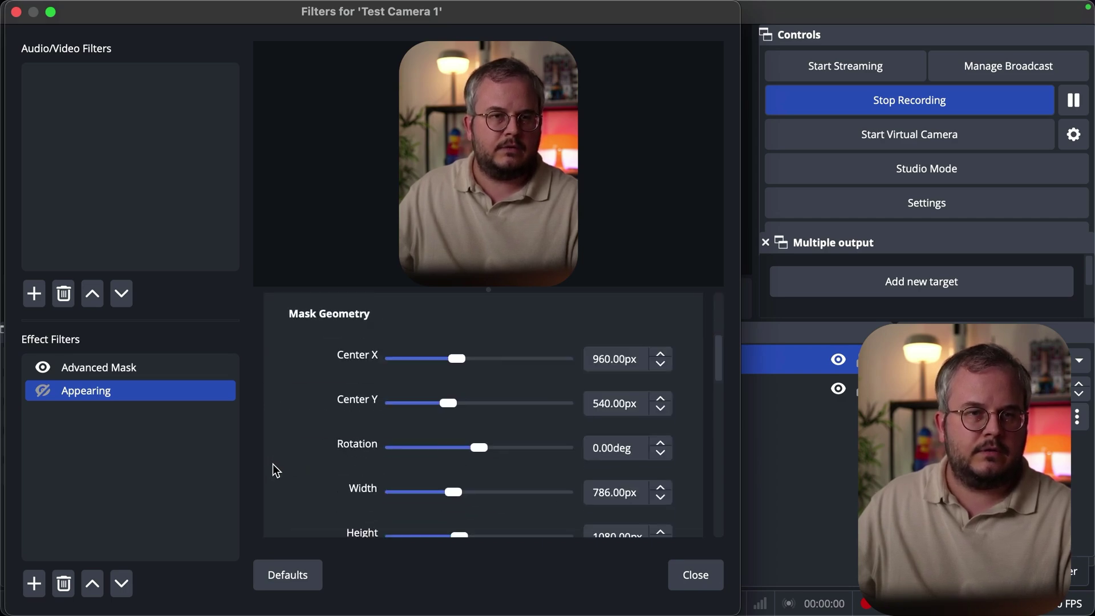
pyautogui.scroll(-15, 275, 470)
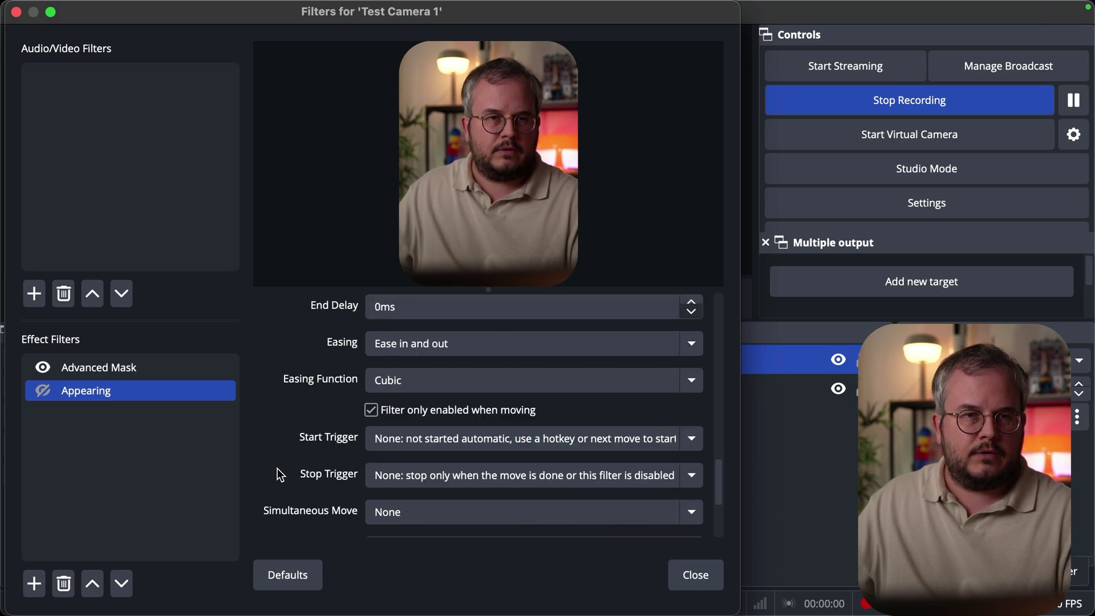
pyautogui.click(418, 438)
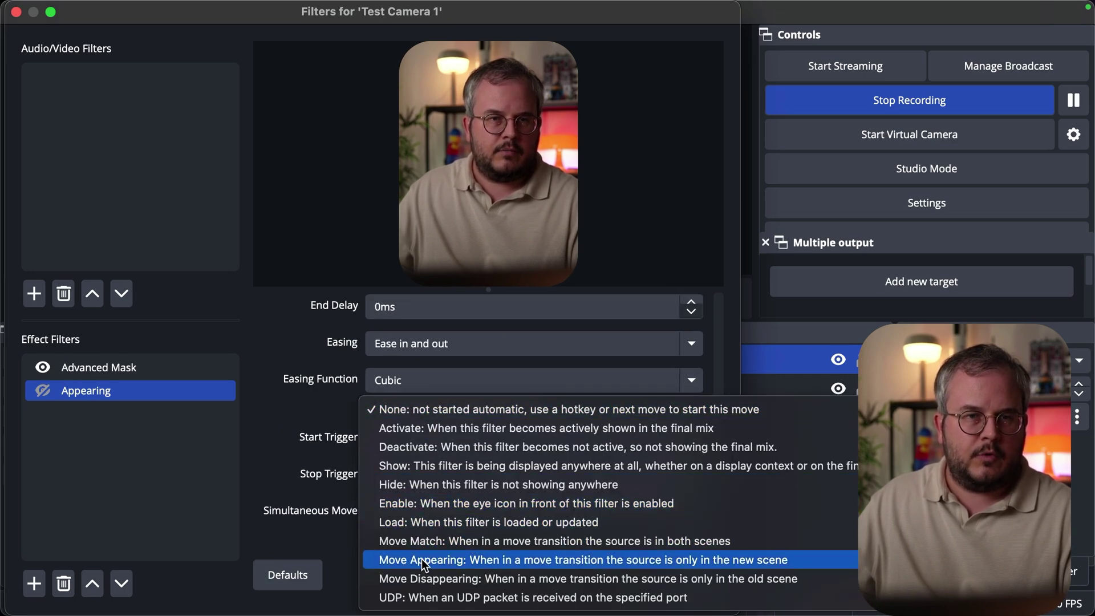
pyautogui.click(424, 560)
pyautogui.click(700, 575)
pyautogui.click(345, 467)
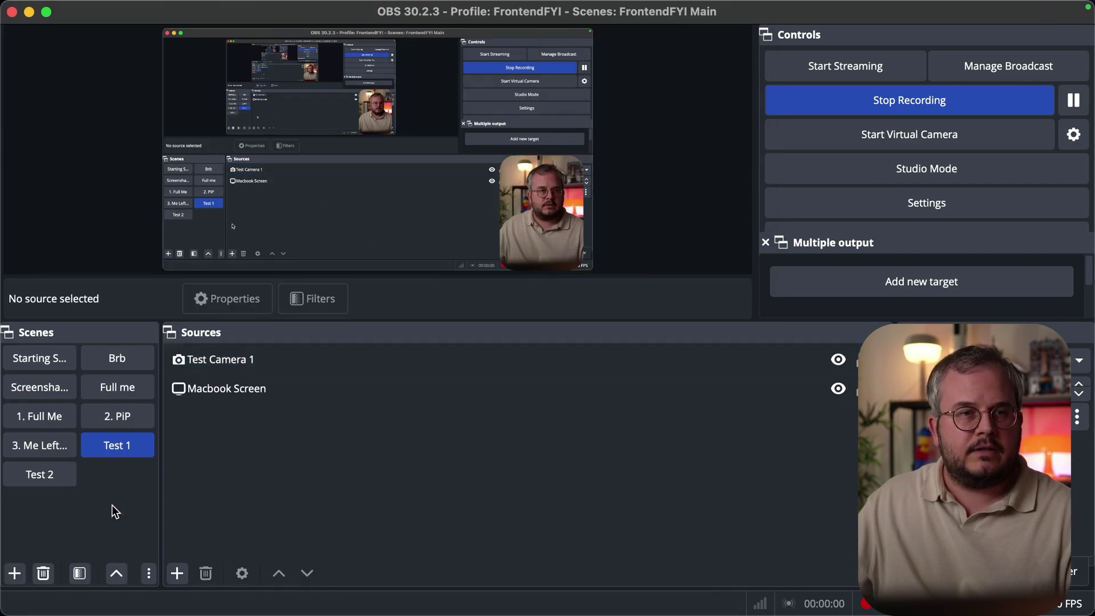
# Step: Go back to the Test 1 scene and open Test Camera 1's filters
pyautogui.click(46, 477)
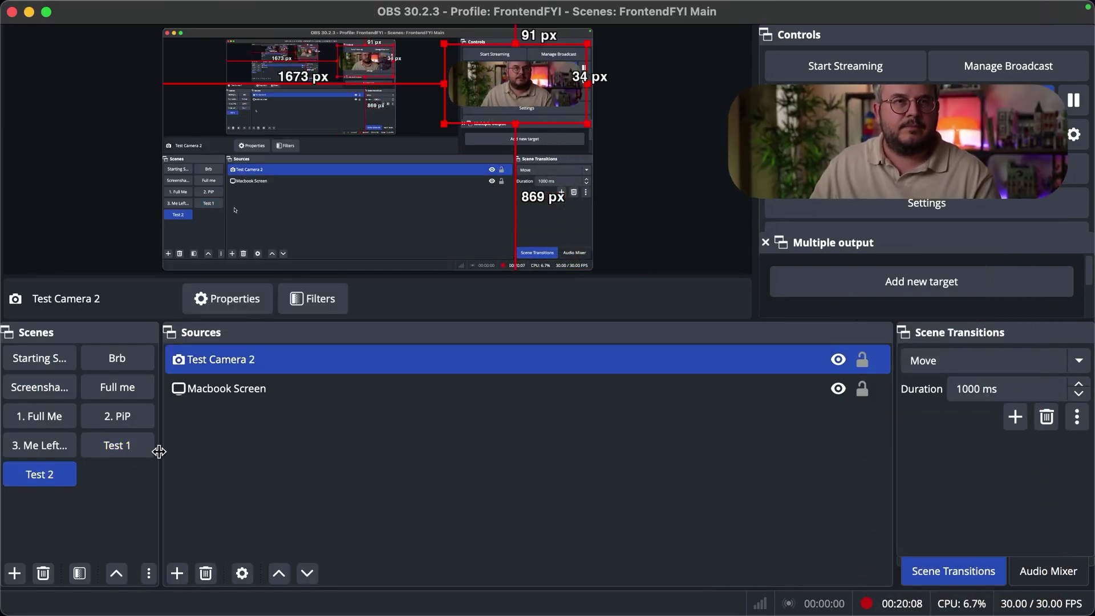
pyautogui.click(114, 446)
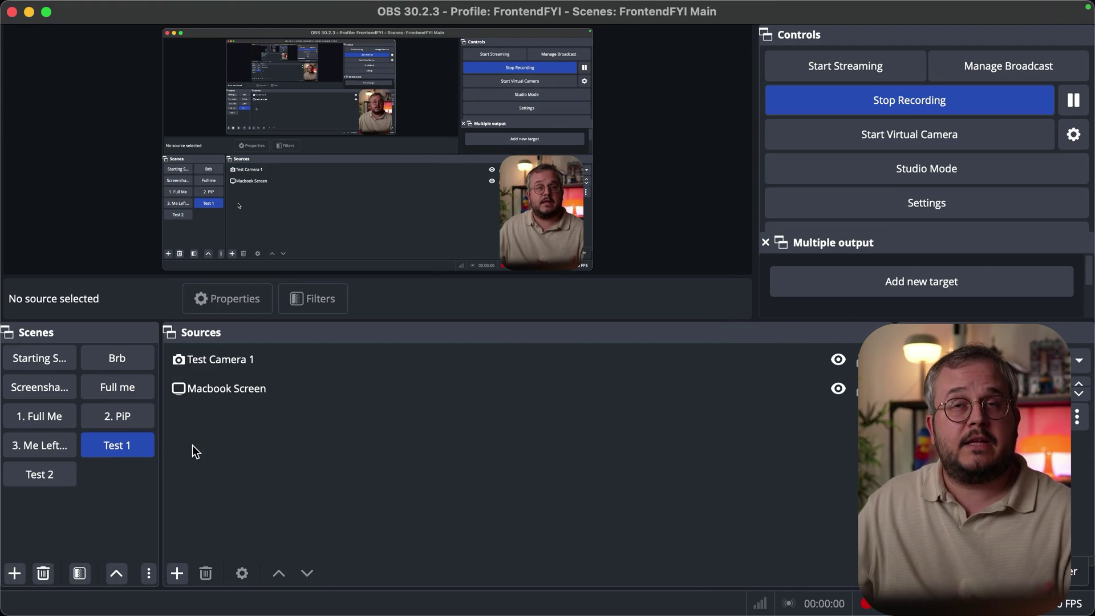
pyautogui.click(222, 360)
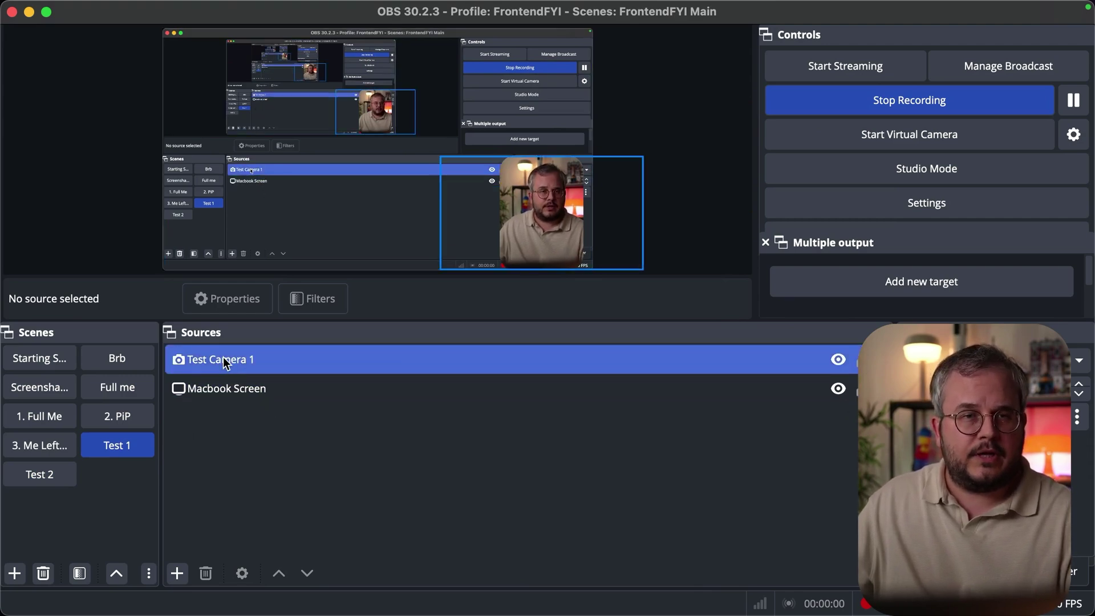
pyautogui.rightClick(232, 365)
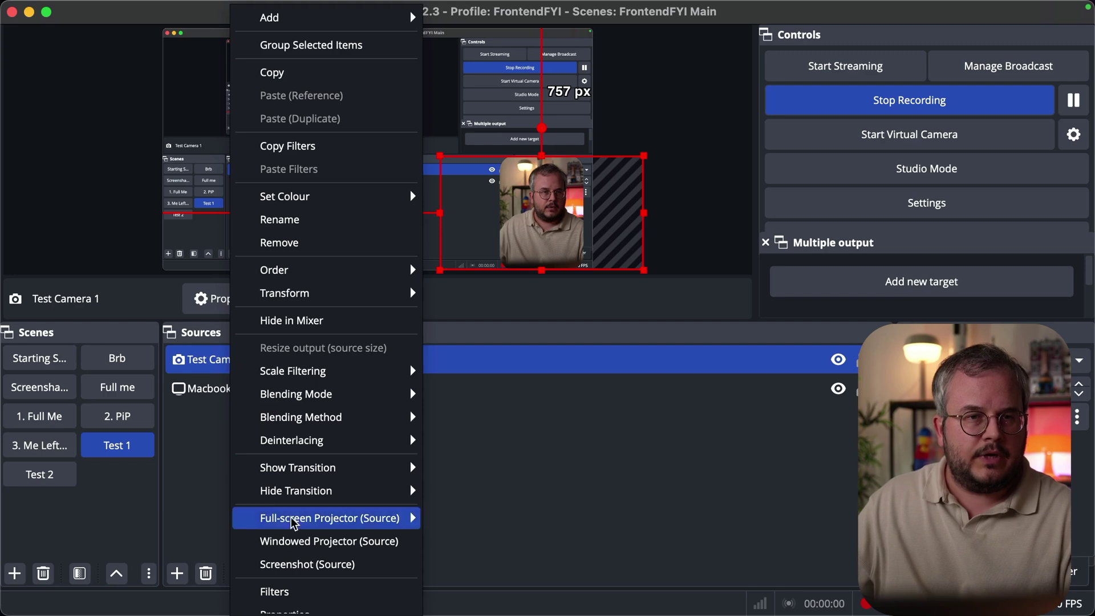
pyautogui.click(278, 589)
# Step: Copy the Appearing filter, close the window and switch to the Test 2 scene
pyautogui.click(276, 398)
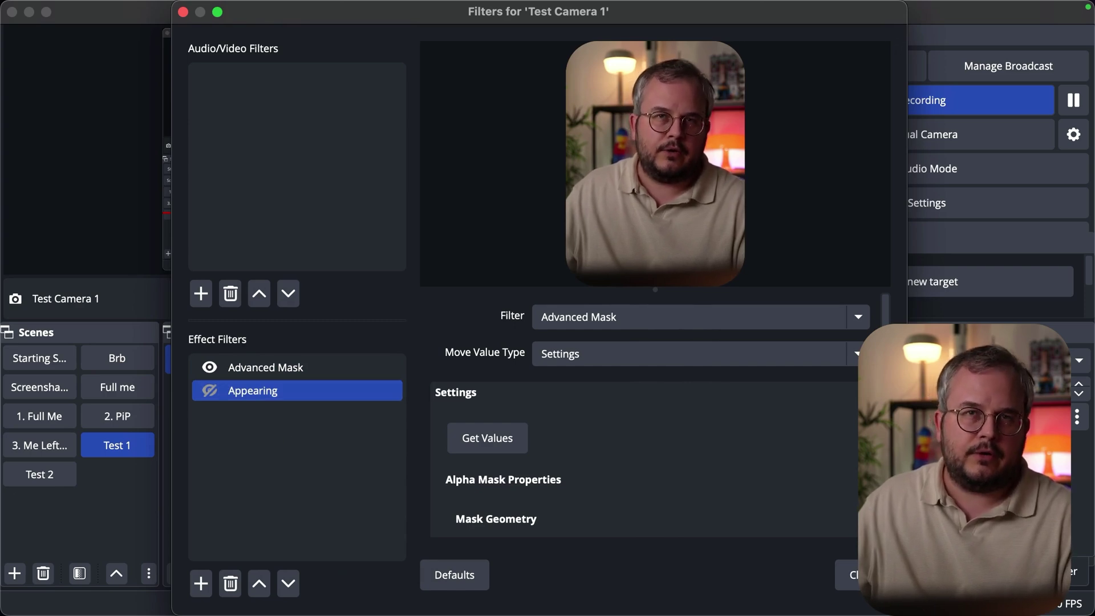
pyautogui.rightClick(257, 391)
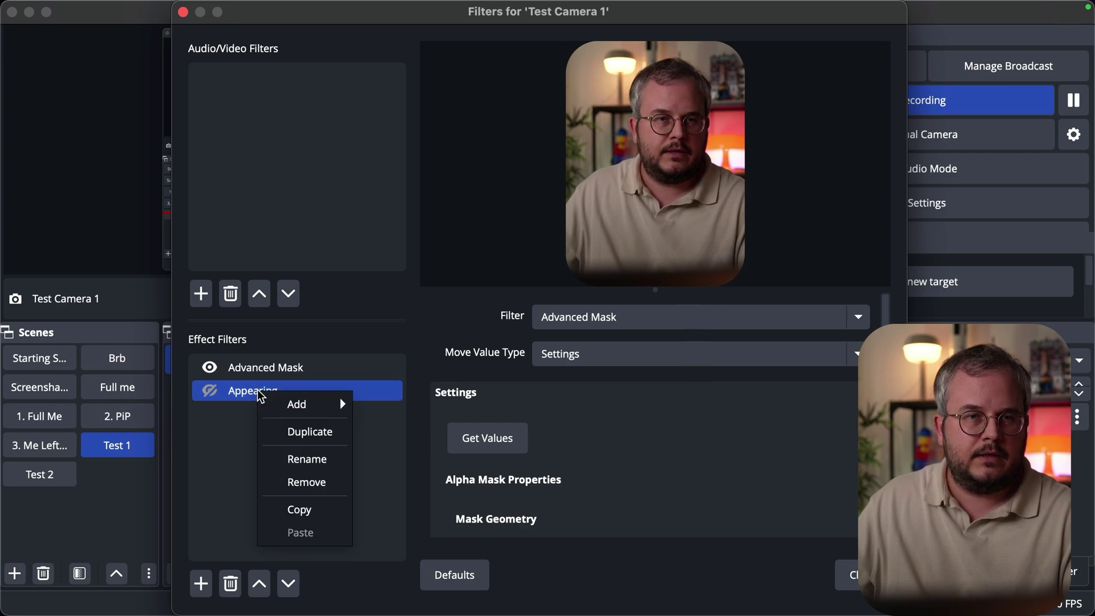
pyautogui.click(306, 517)
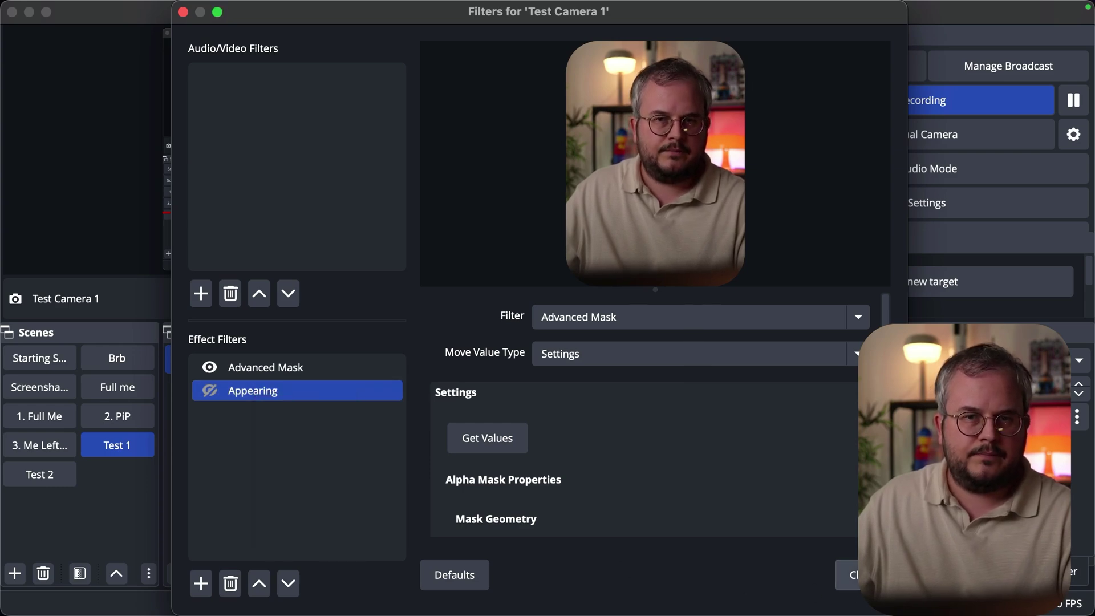
pyautogui.press('Escape')
pyautogui.click(49, 478)
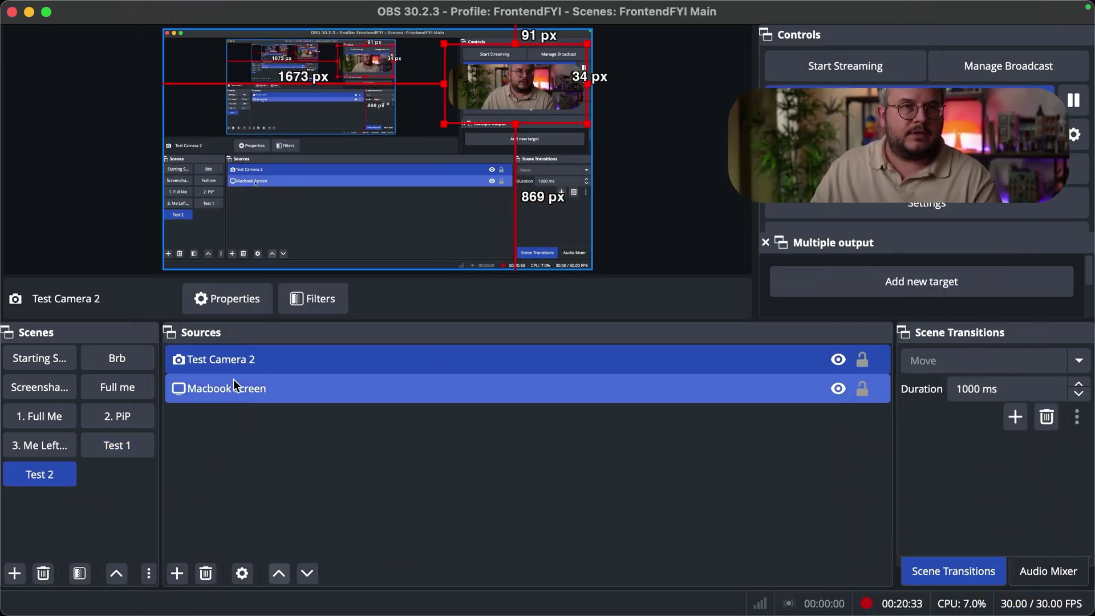
# Step: Paste the copied Appearing filter into Test Camera 2's effect filters
pyautogui.rightClick(234, 382)
pyautogui.scroll(-1, 325, 575)
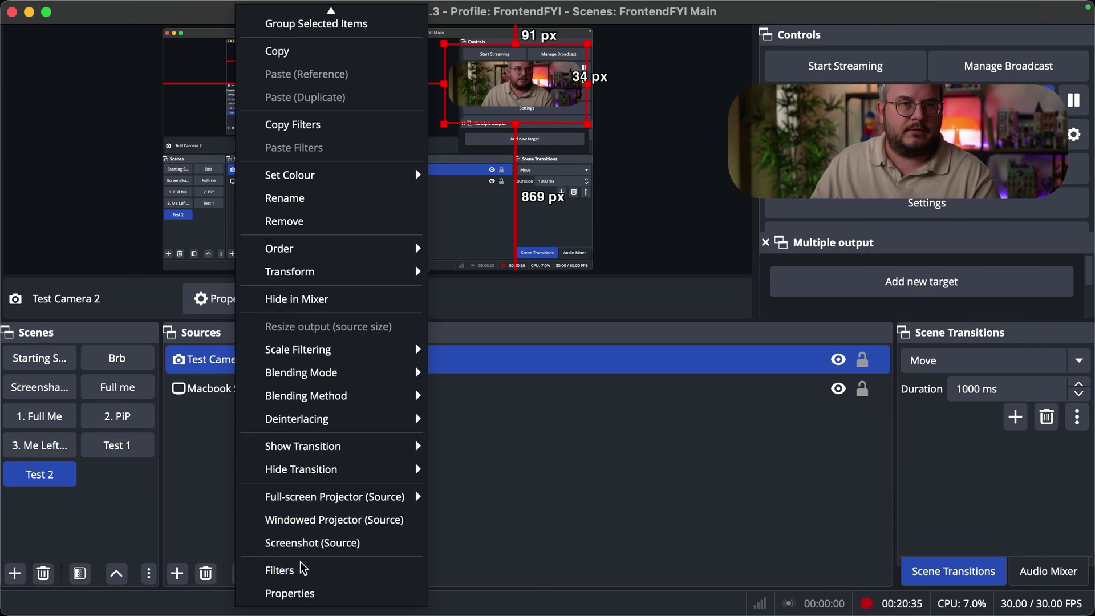
pyautogui.click(302, 567)
pyautogui.rightClick(259, 458)
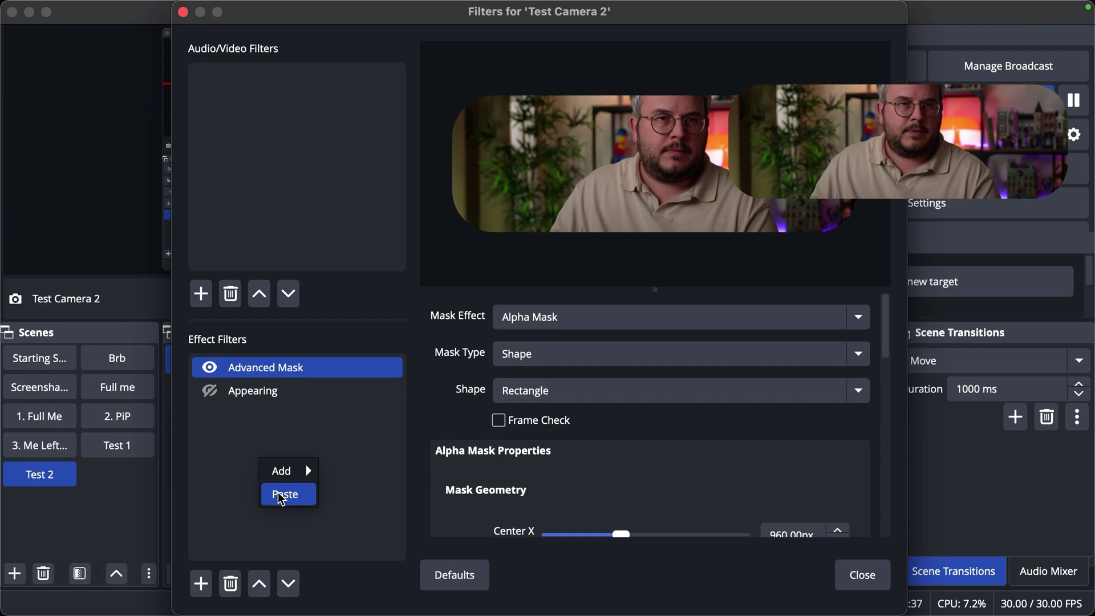
pyautogui.click(281, 495)
# Step: Rename the pasted 'Appearing 2' filter to 'Disappearing'
pyautogui.rightClick(127, 413)
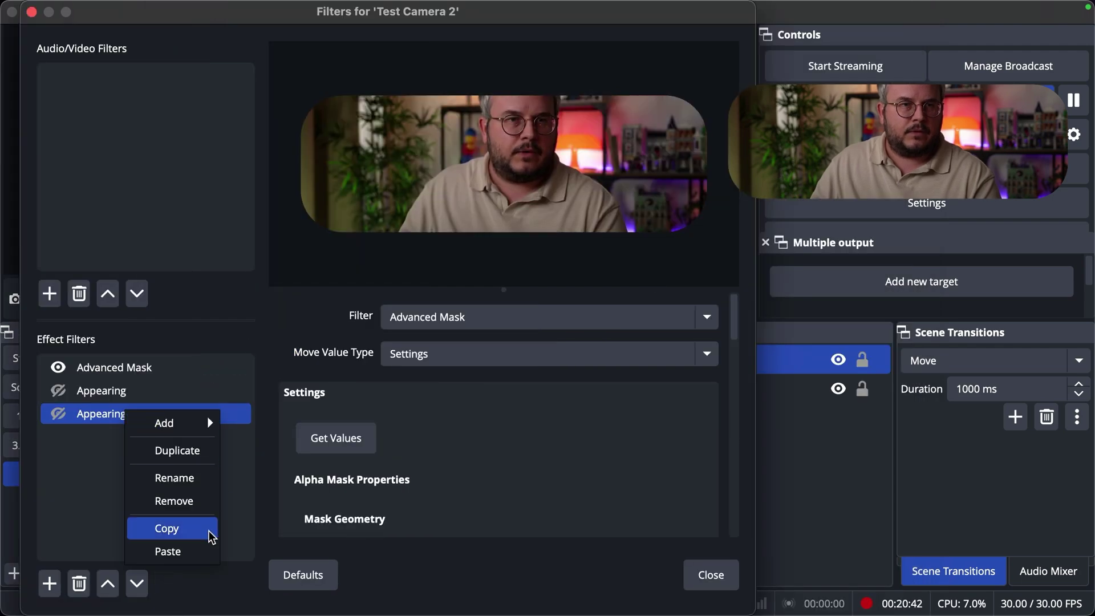
pyautogui.click(192, 480)
pyautogui.write('Disappe')
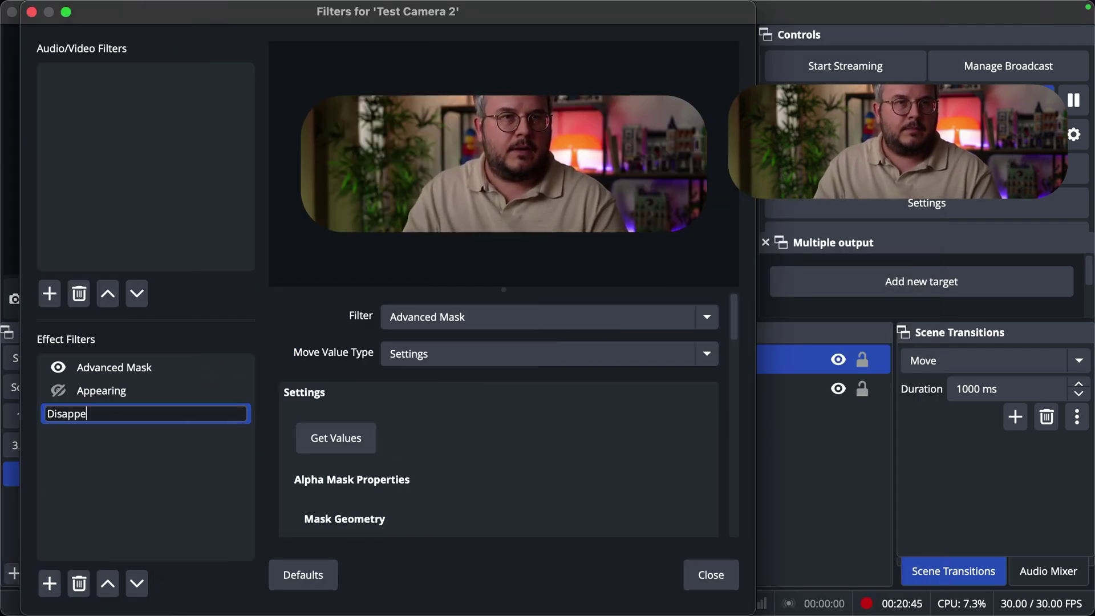
pyautogui.write('aring')
pyautogui.press('Return')
# Step: Review the Disappearing filter's start trigger choices and the Appearing filter's options
pyautogui.scroll(-3, 351, 437)
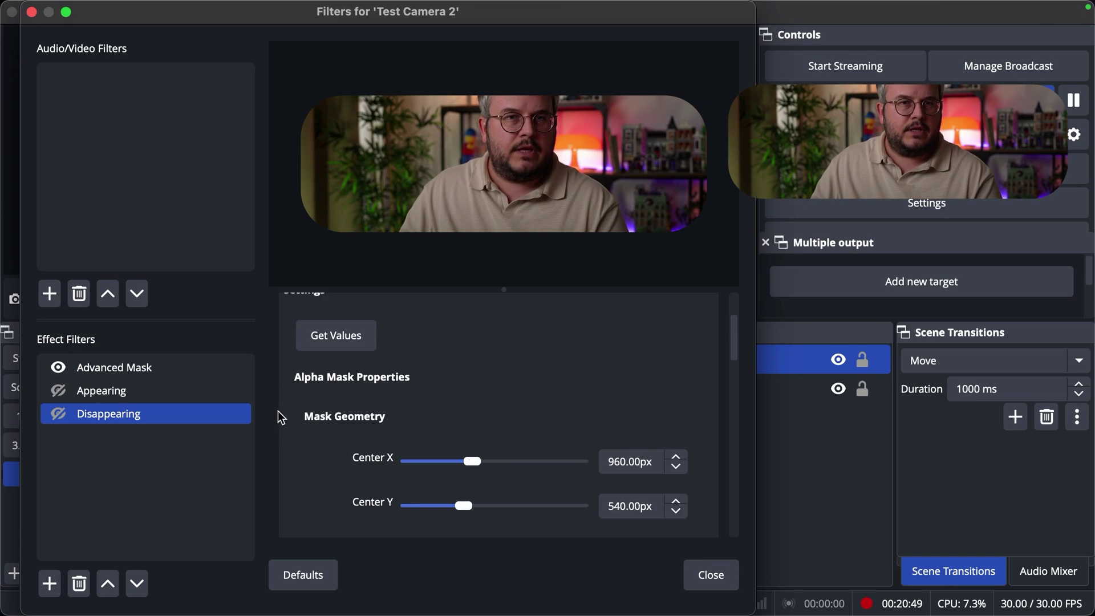
pyautogui.scroll(-15, 281, 418)
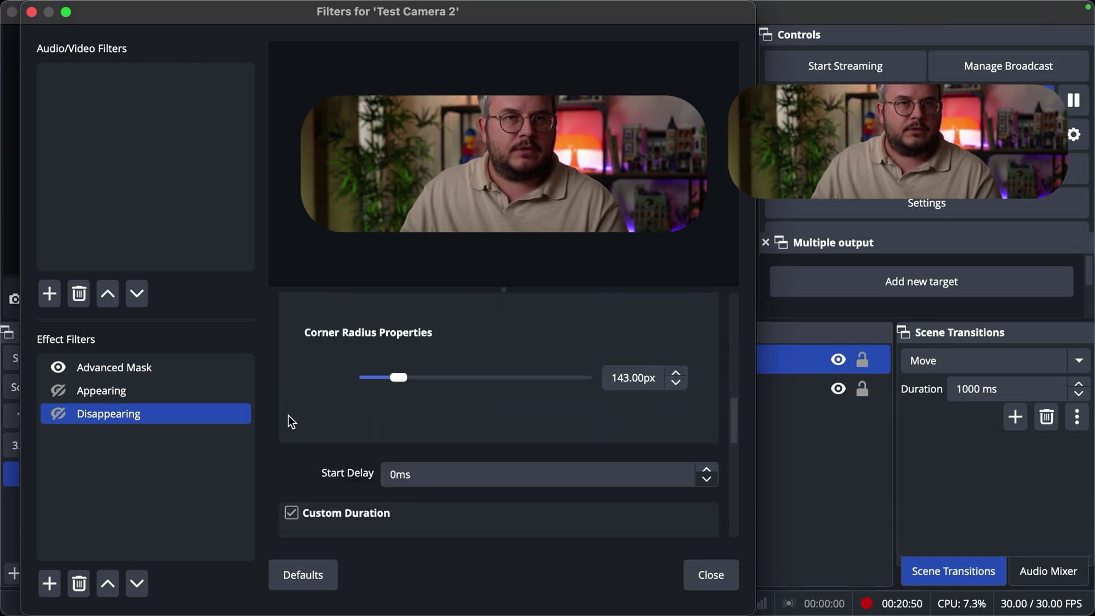
pyautogui.scroll(-3, 283, 426)
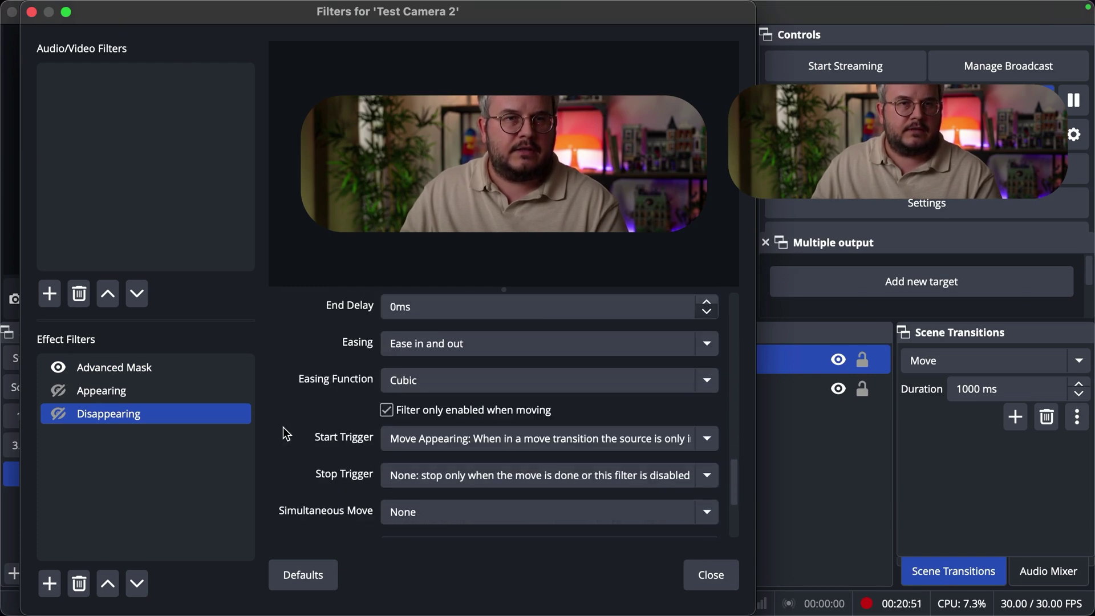
pyautogui.click(426, 436)
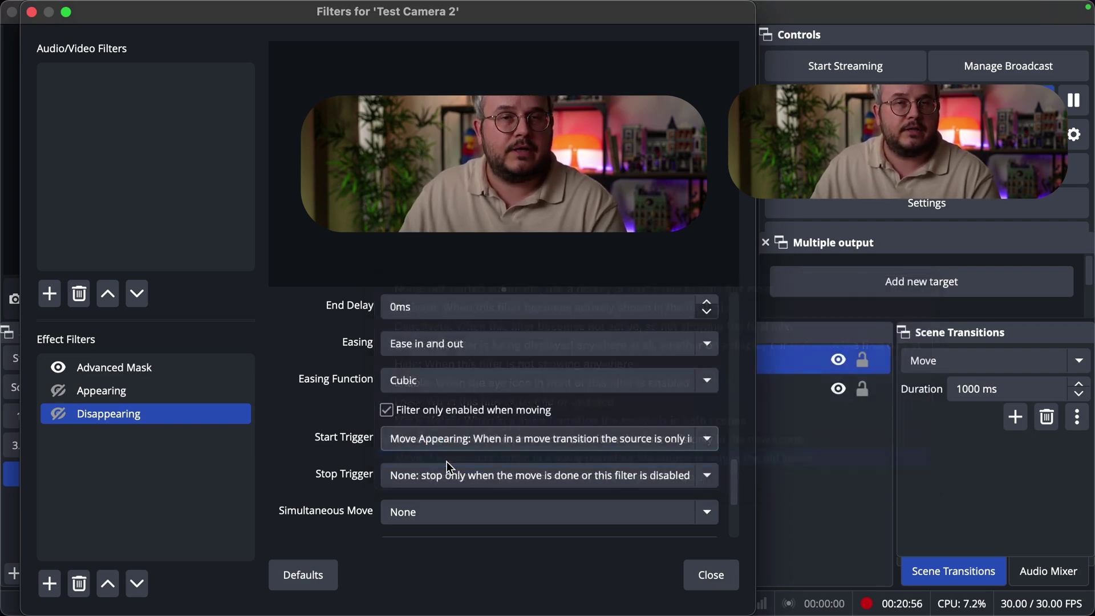
pyautogui.rightClick(135, 389)
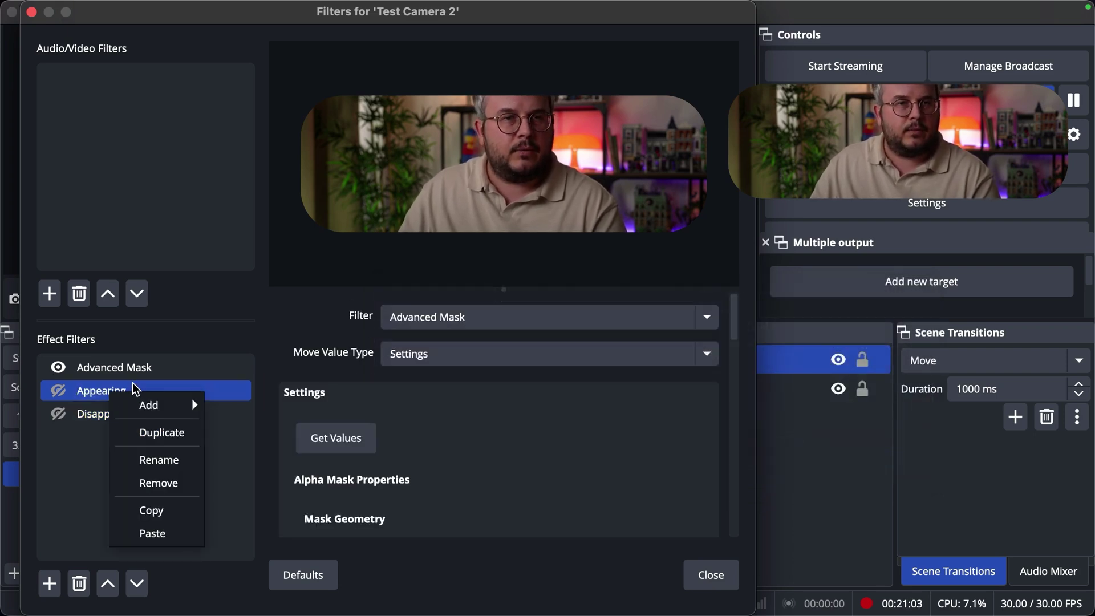
# Step: Close Test Camera 2's filters, switch to Test 1 and open Test Camera 1's filters
pyautogui.click(151, 511)
pyautogui.click(719, 577)
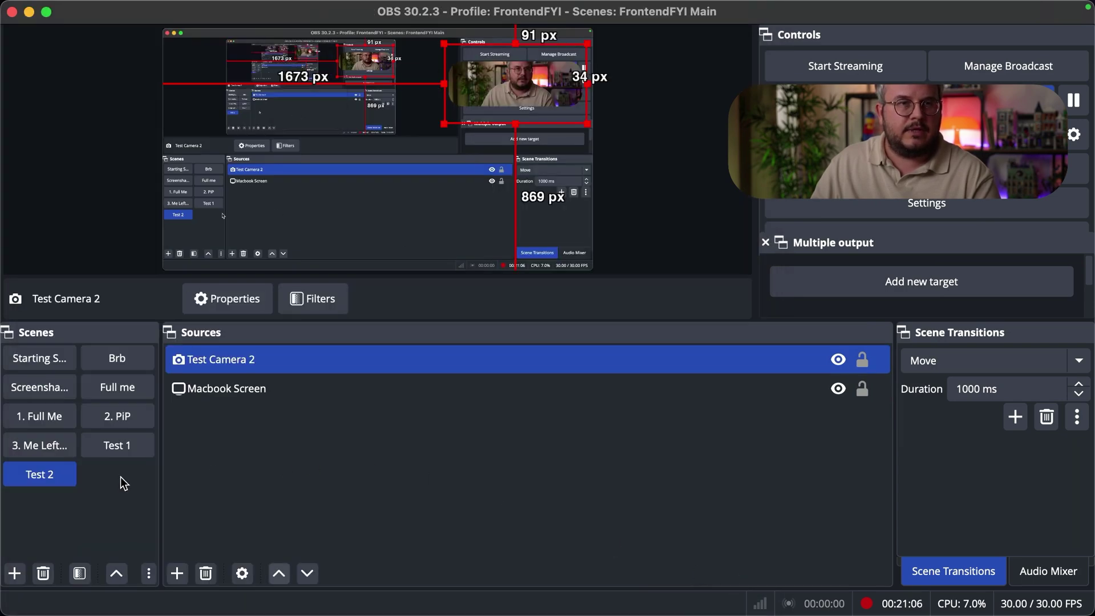
pyautogui.click(114, 446)
pyautogui.rightClick(243, 361)
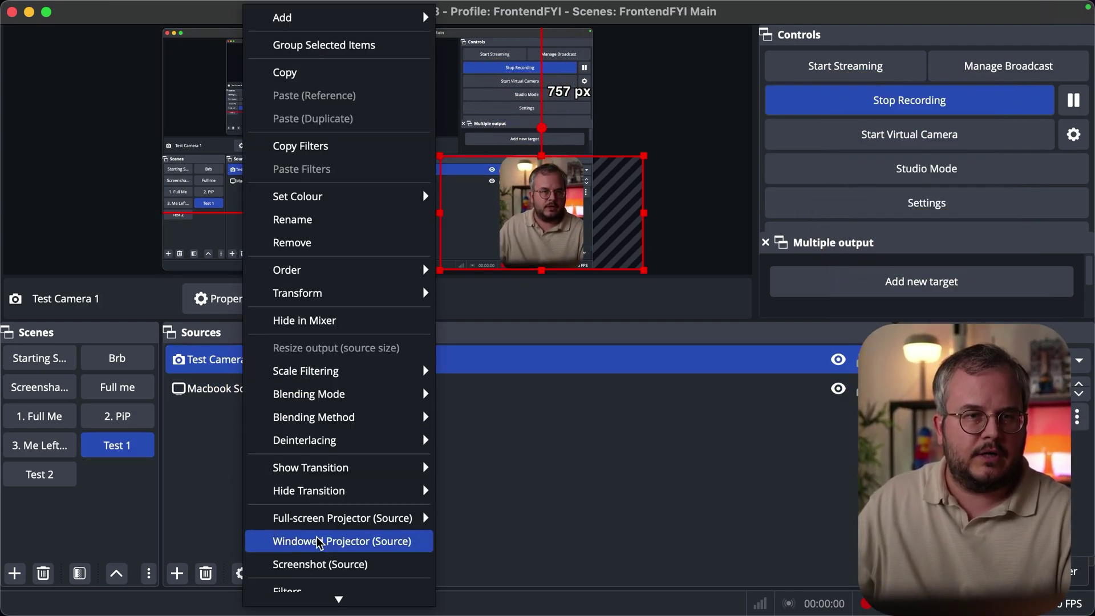
pyautogui.click(308, 570)
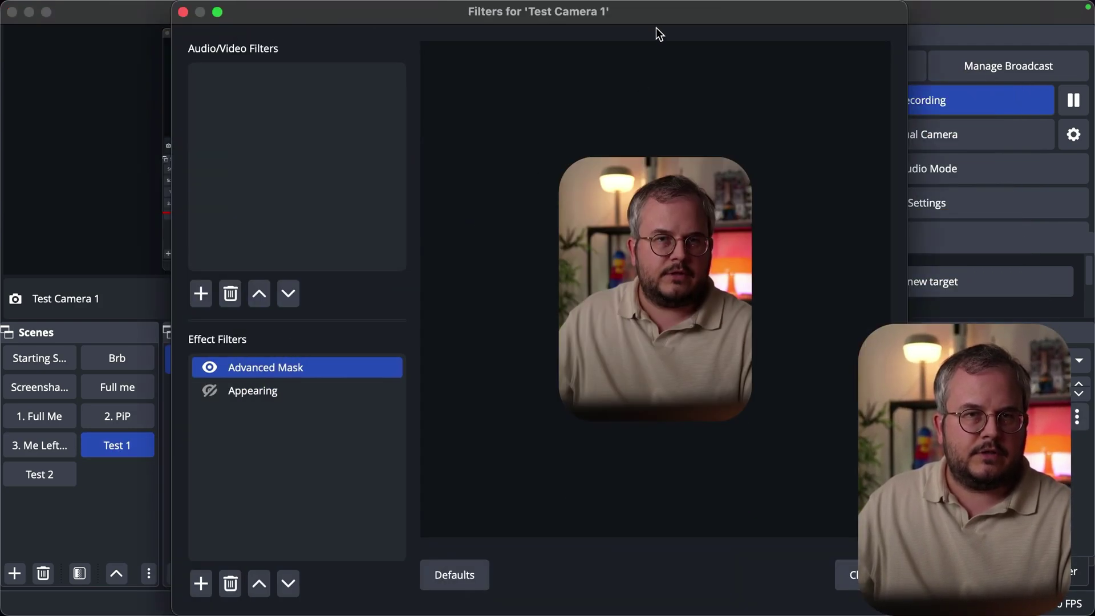
# Step: Paste the Appearing filter into Test Camera 1 and rename the copy 'Disappearing'
pyautogui.moveTo(655, 15); pyautogui.dragTo(506, 13)
pyautogui.rightClick(81, 482)
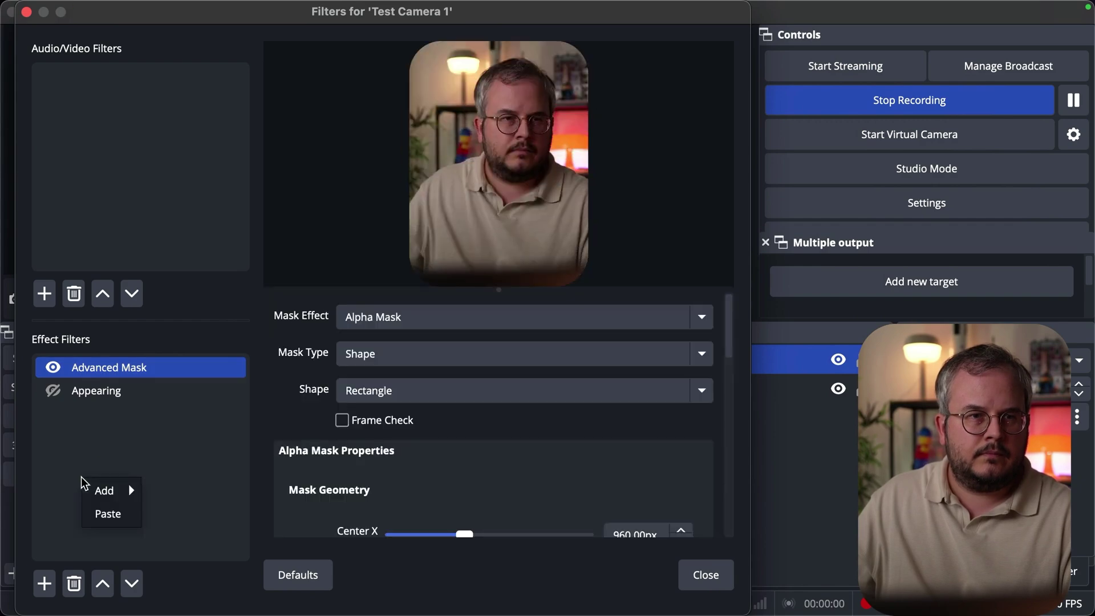
pyautogui.click(107, 514)
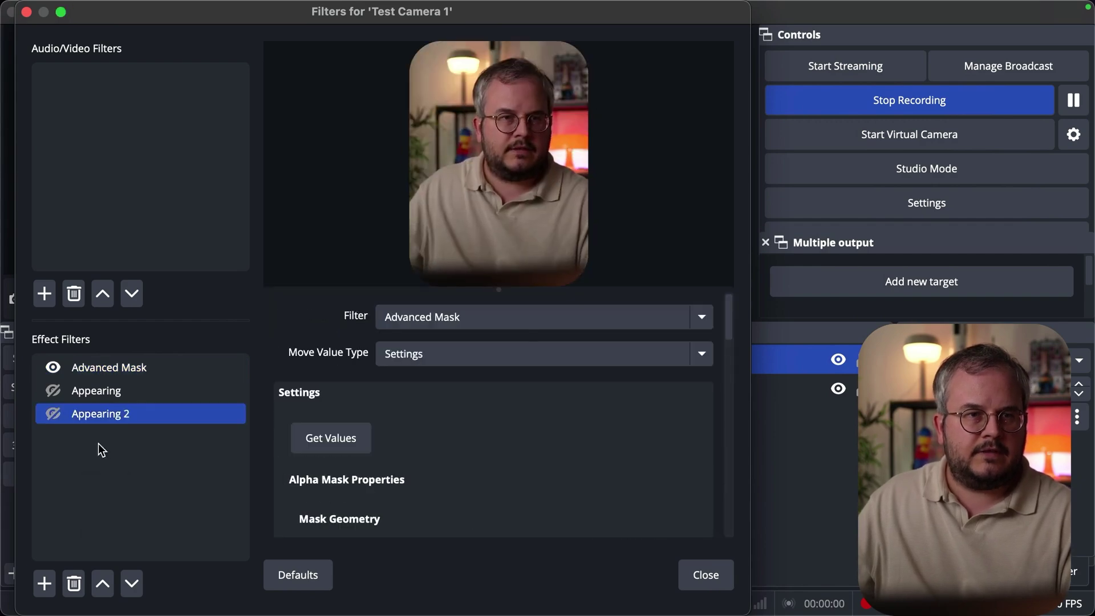
pyautogui.doubleClick(105, 416)
pyautogui.write('Disappearing')
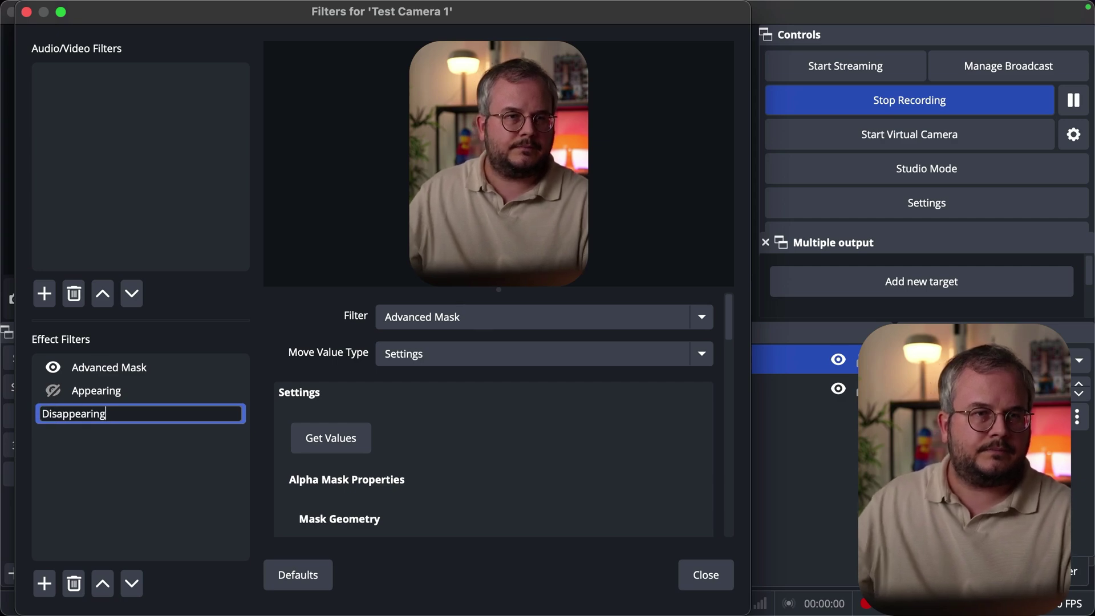
pyautogui.press('Return')
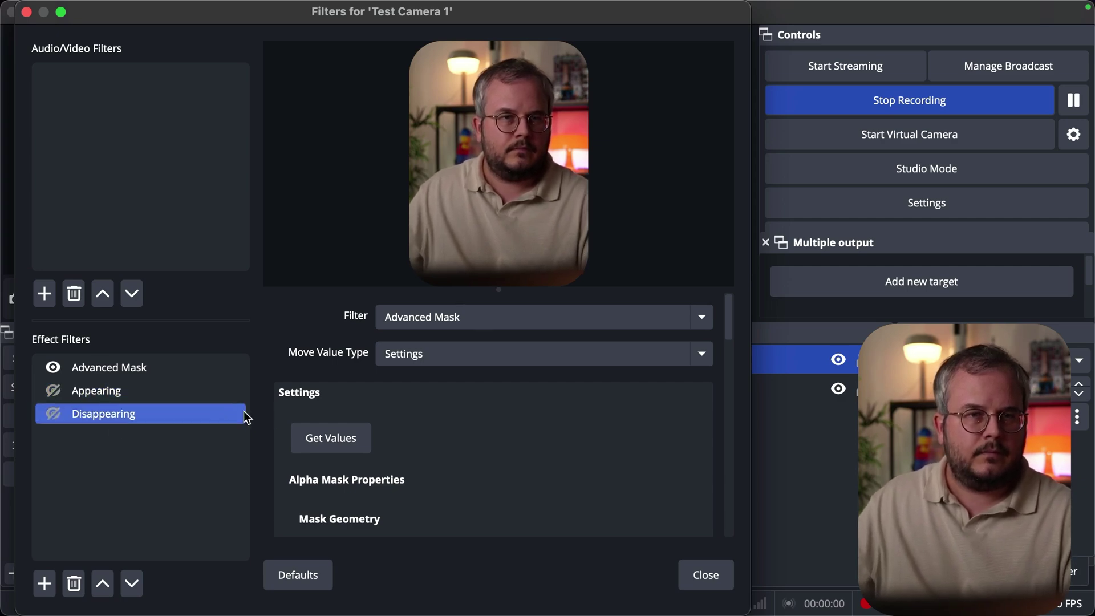
# Step: Set the Disappearing filter's start trigger to Move Disappearing
pyautogui.scroll(-8, 276, 414)
pyautogui.scroll(-10, 269, 435)
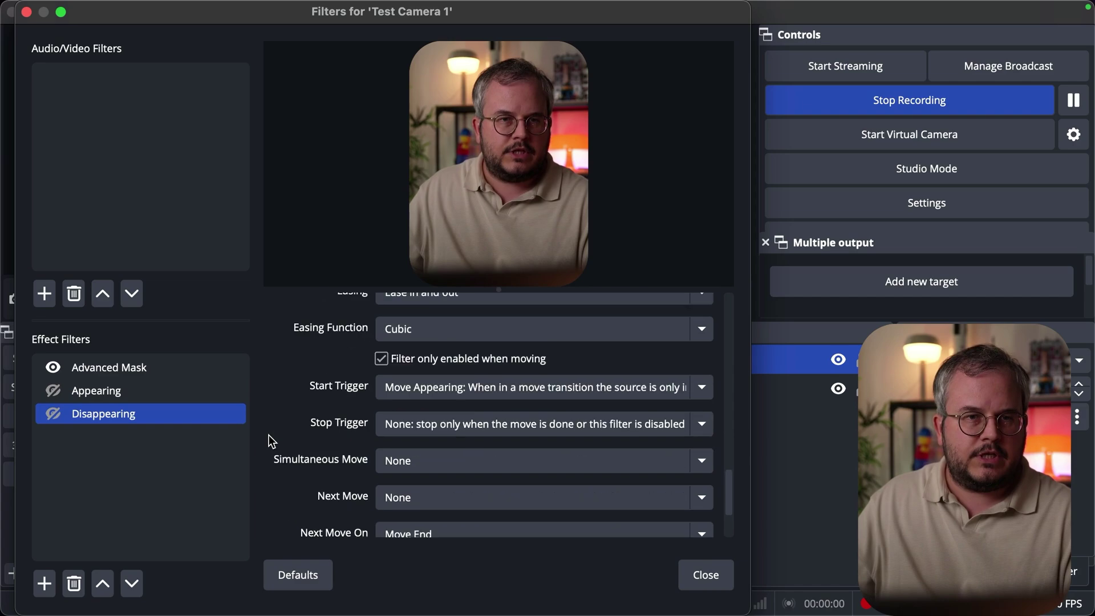
pyautogui.click(416, 389)
pyautogui.click(421, 407)
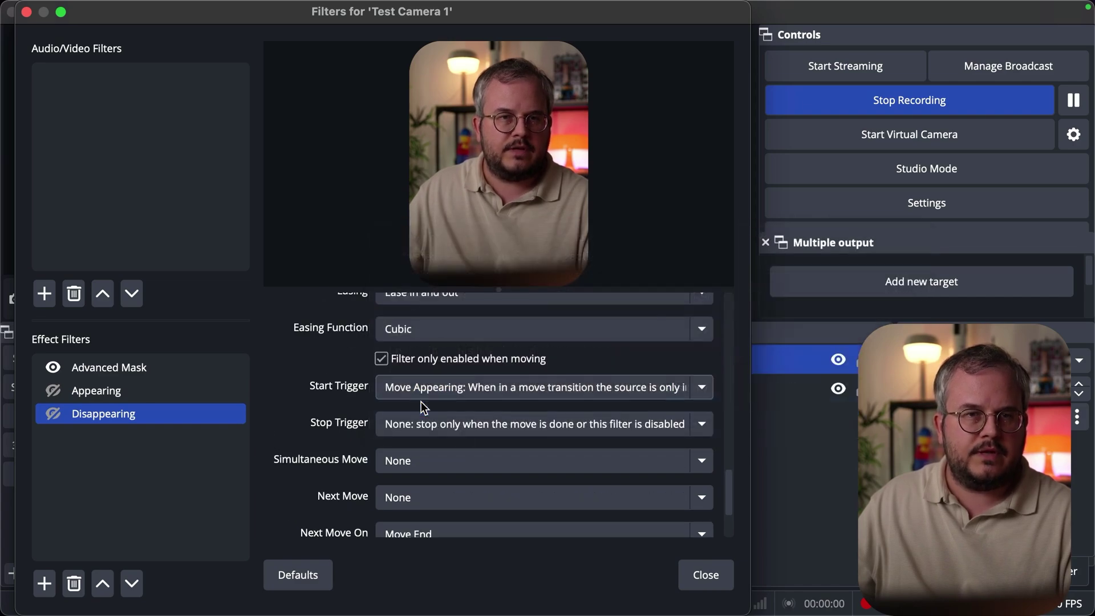
# Step: Close the filters and alternate Test 2 and Test 1 scenes to watch the camera animate
pyautogui.click(706, 575)
pyautogui.click(379, 495)
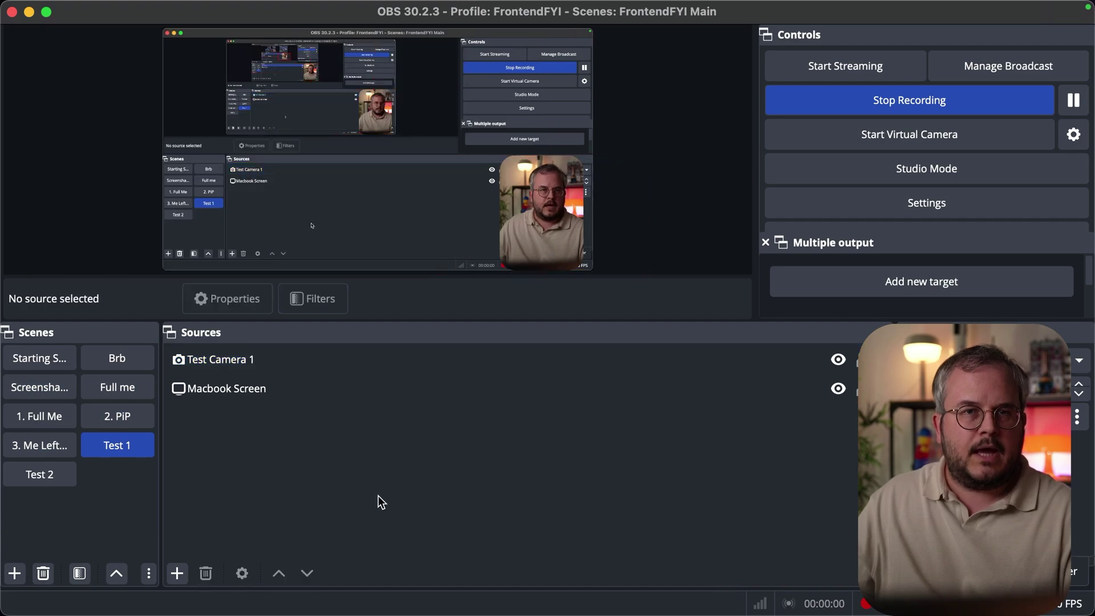
pyautogui.click(41, 476)
pyautogui.click(97, 451)
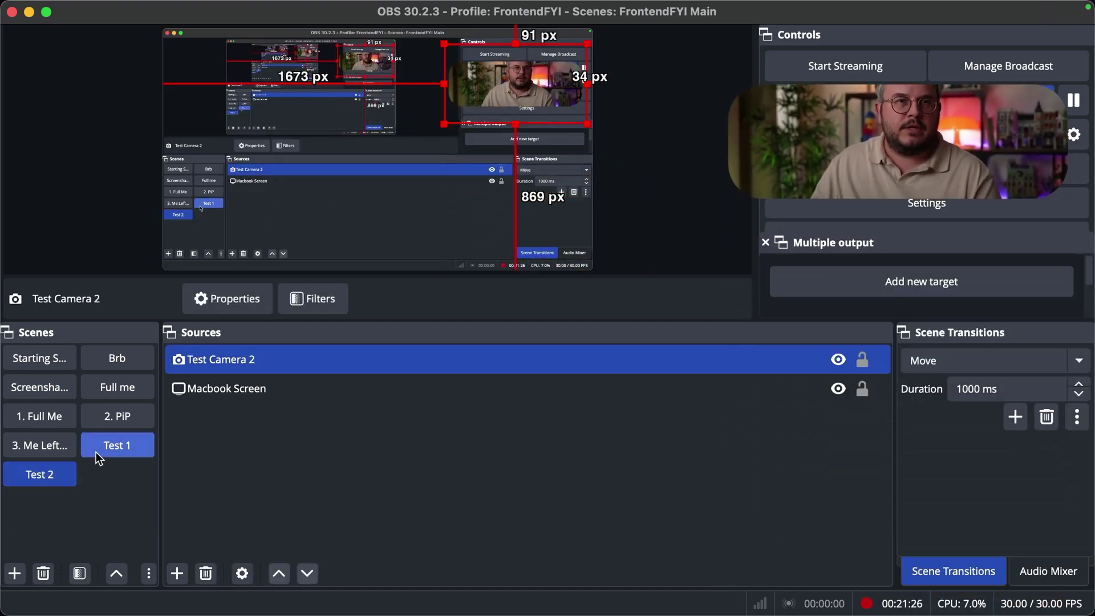
pyautogui.click(31, 475)
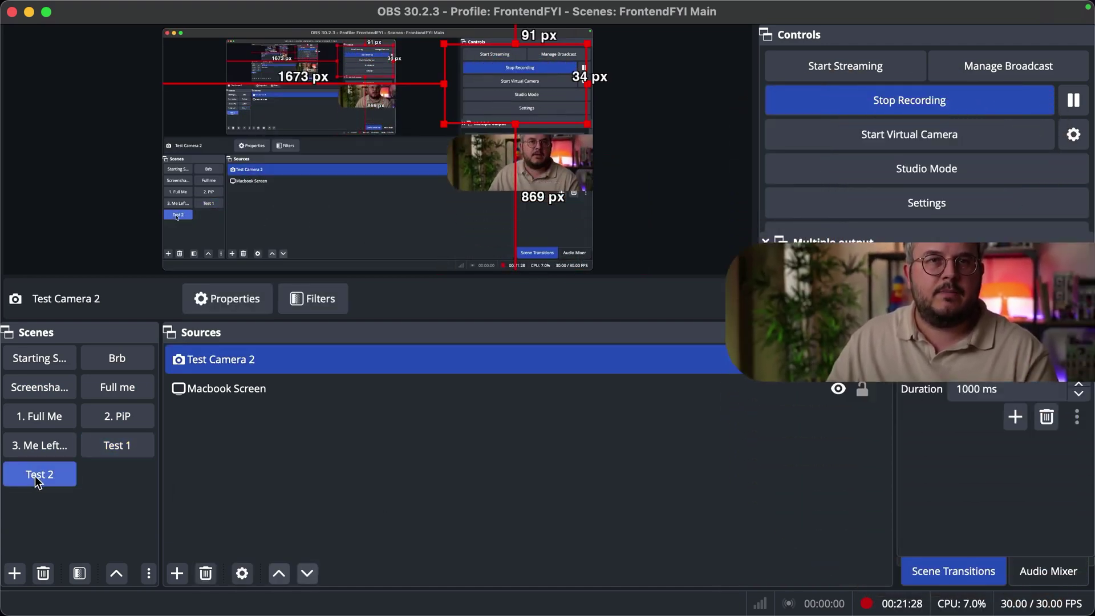
pyautogui.click(112, 452)
pyautogui.click(24, 474)
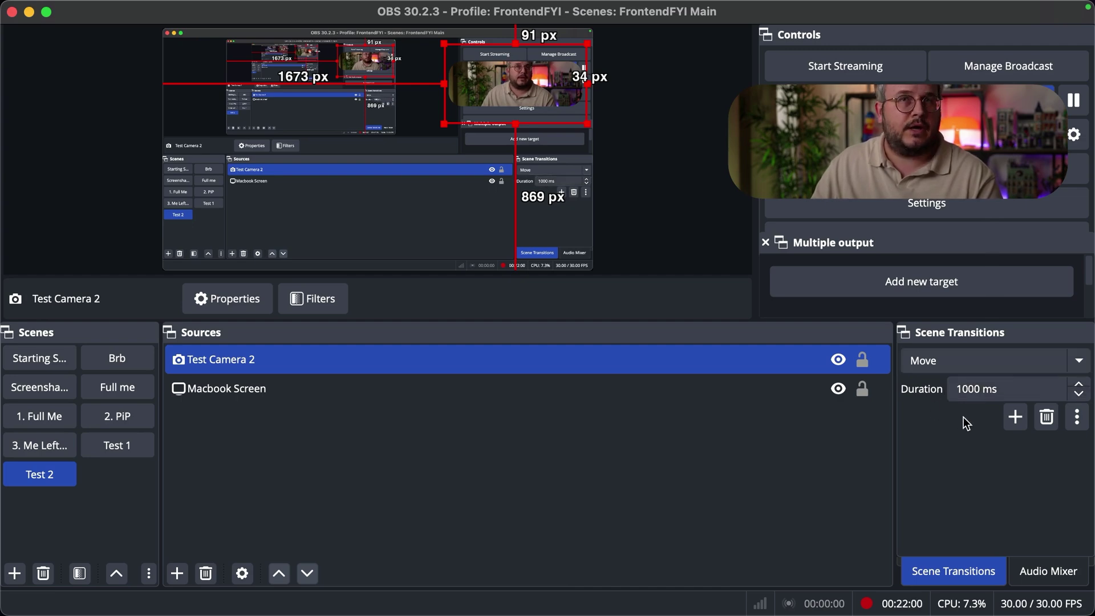
pyautogui.click(276, 386)
# Step: Open Test Camera 2's filters and set the Appearing filter's custom duration to 1000 ms
pyautogui.rightClick(274, 359)
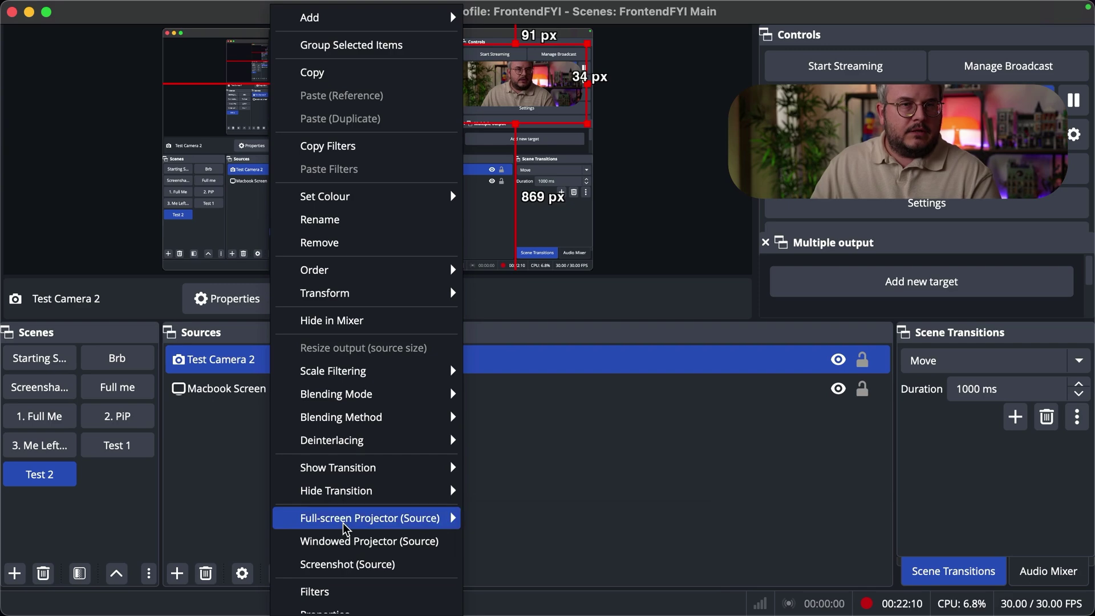
pyautogui.click(334, 589)
pyautogui.click(313, 390)
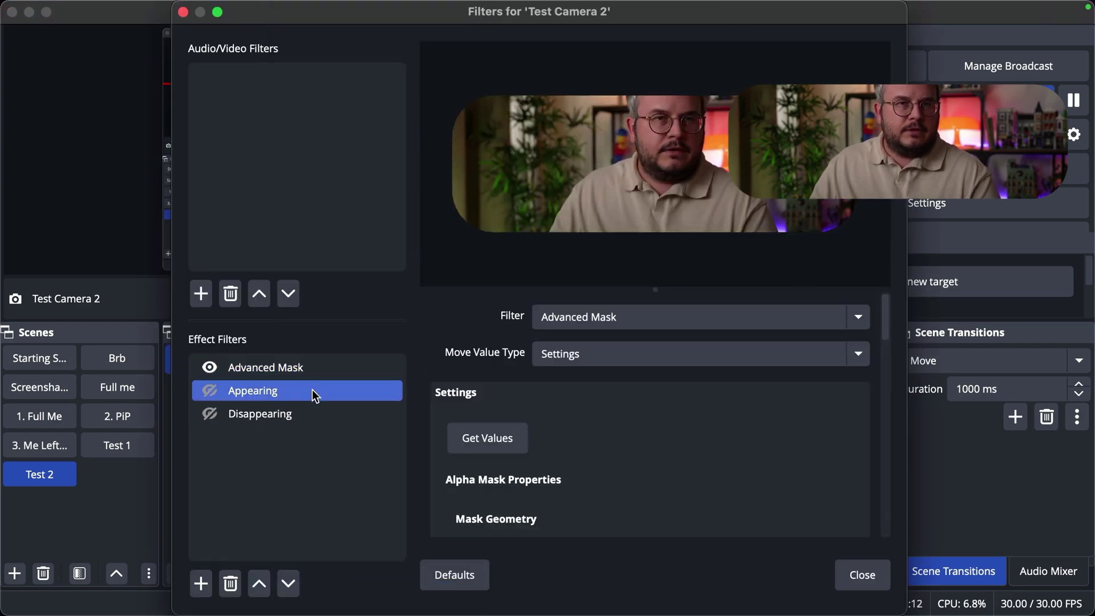
pyautogui.scroll(-15, 572, 438)
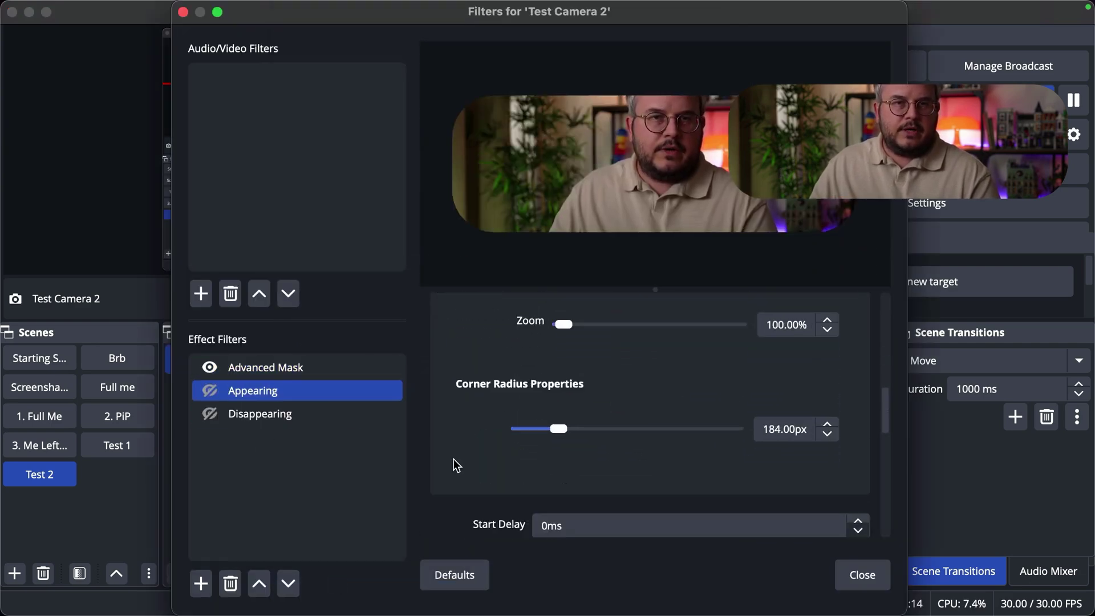
pyautogui.scroll(-3, 457, 457)
pyautogui.doubleClick(514, 403)
pyautogui.write('100')
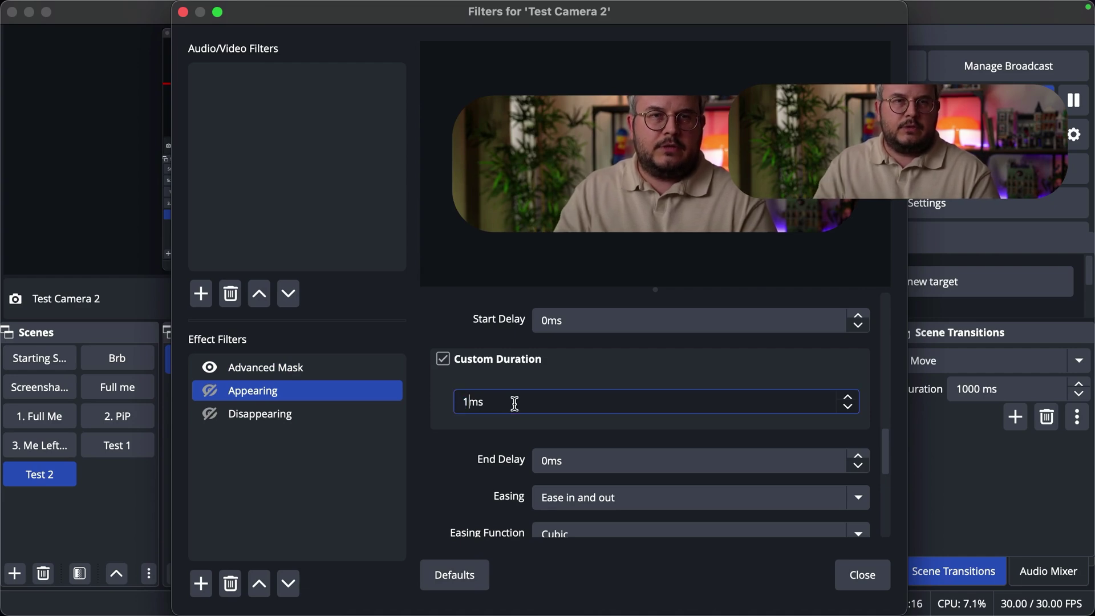
pyautogui.write('0')
# Step: Change Test Camera 2's Disappearing duration from 300 ms to 1000 ms and close
pyautogui.click(260, 414)
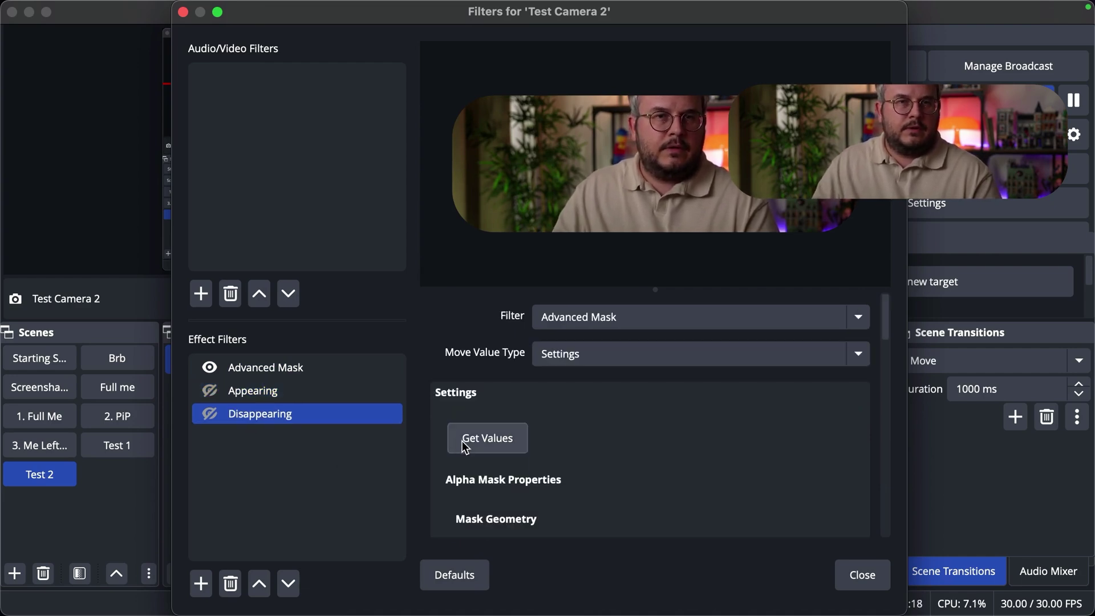
pyautogui.scroll(-3, 455, 449)
pyautogui.scroll(-12, 453, 447)
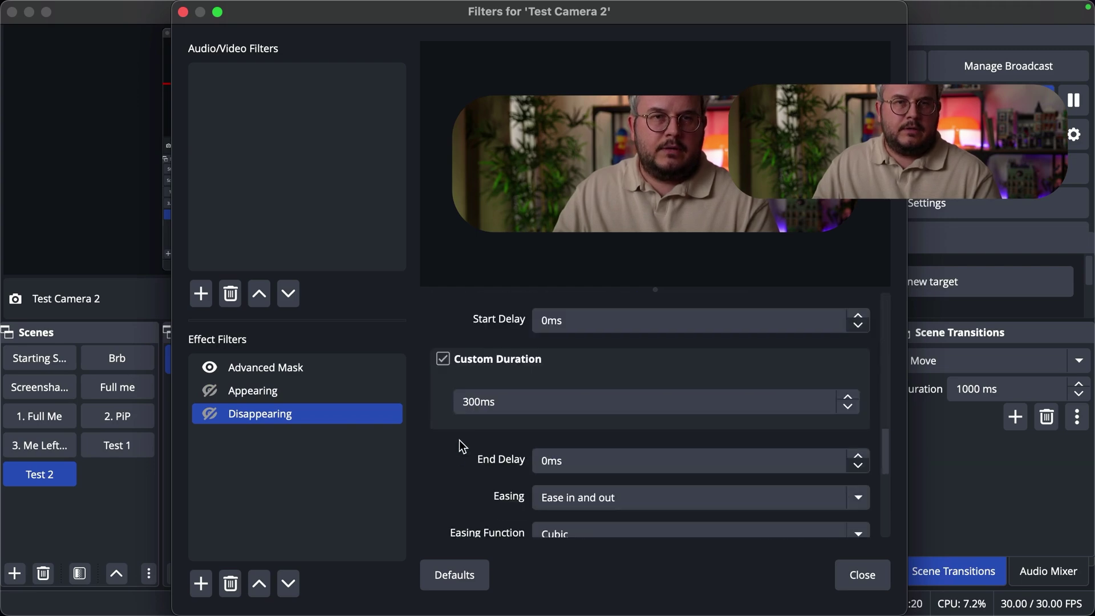
pyautogui.click(484, 404)
pyautogui.doubleClick(484, 408)
pyautogui.write('1000')
pyautogui.click(861, 575)
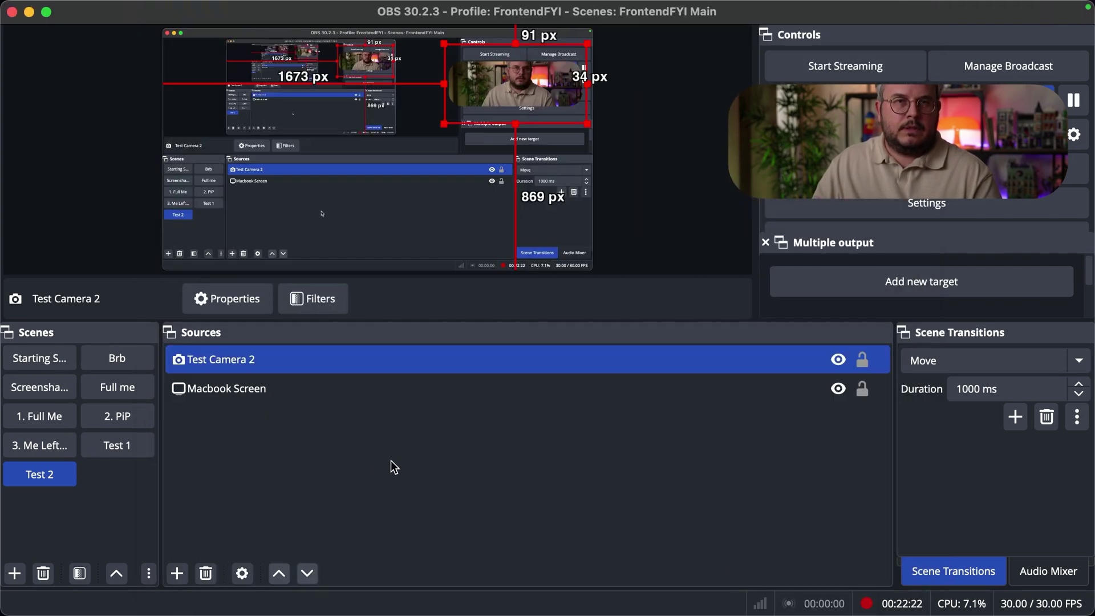
# Step: In Test 1, set Test Camera 1's Appearing filter duration to 1000 ms
pyautogui.click(117, 448)
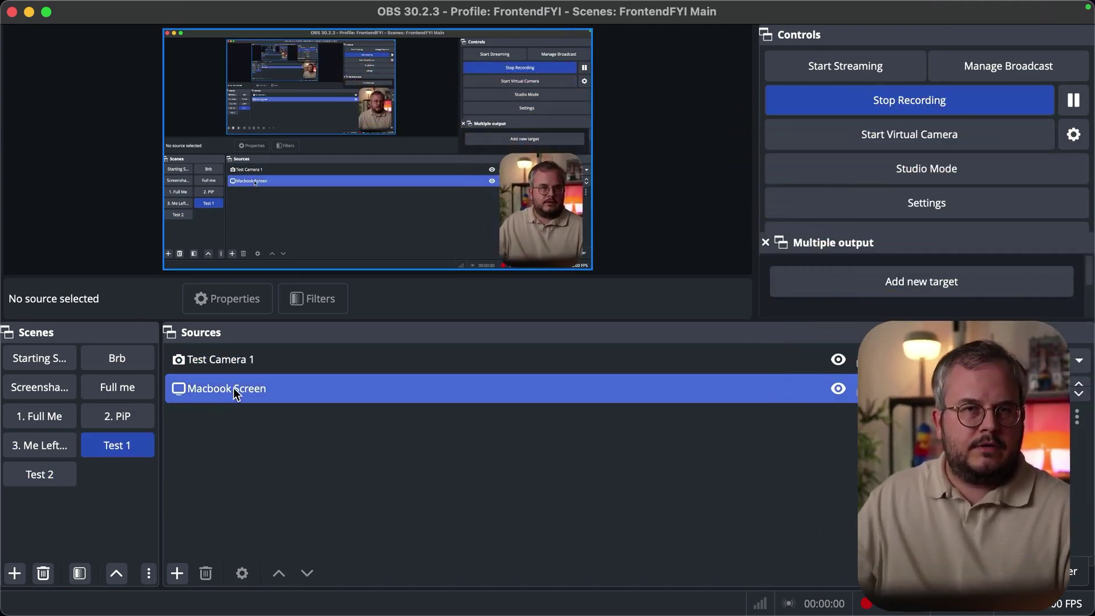
pyautogui.rightClick(232, 360)
pyautogui.click(275, 592)
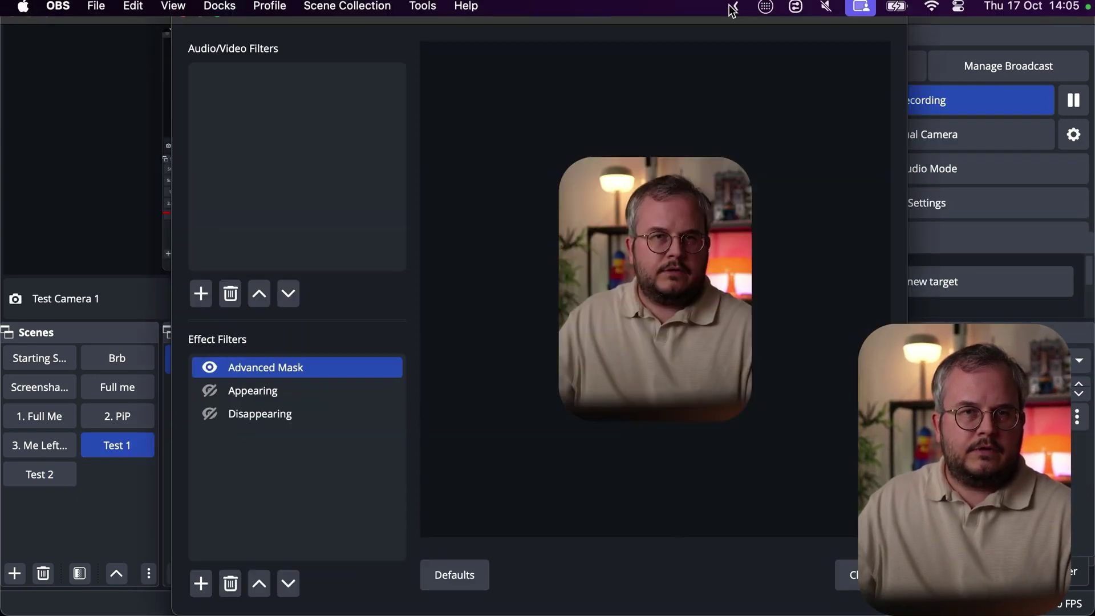
pyautogui.moveTo(548, 10); pyautogui.dragTo(404, 10)
pyautogui.click(116, 391)
pyautogui.scroll(-5, 346, 456)
pyautogui.scroll(-5, 346, 467)
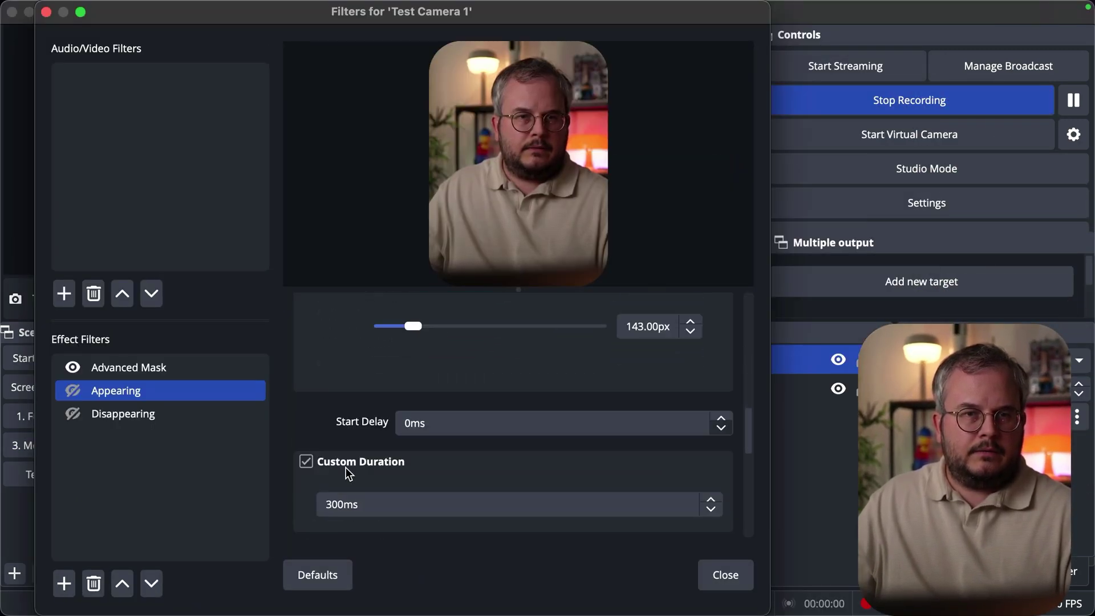
pyautogui.doubleClick(356, 505)
pyautogui.write('1000')
# Step: Change Test Camera 1's Disappearing duration from 300 ms to 1000 ms and close
pyautogui.click(101, 422)
pyautogui.scroll(-15, 351, 487)
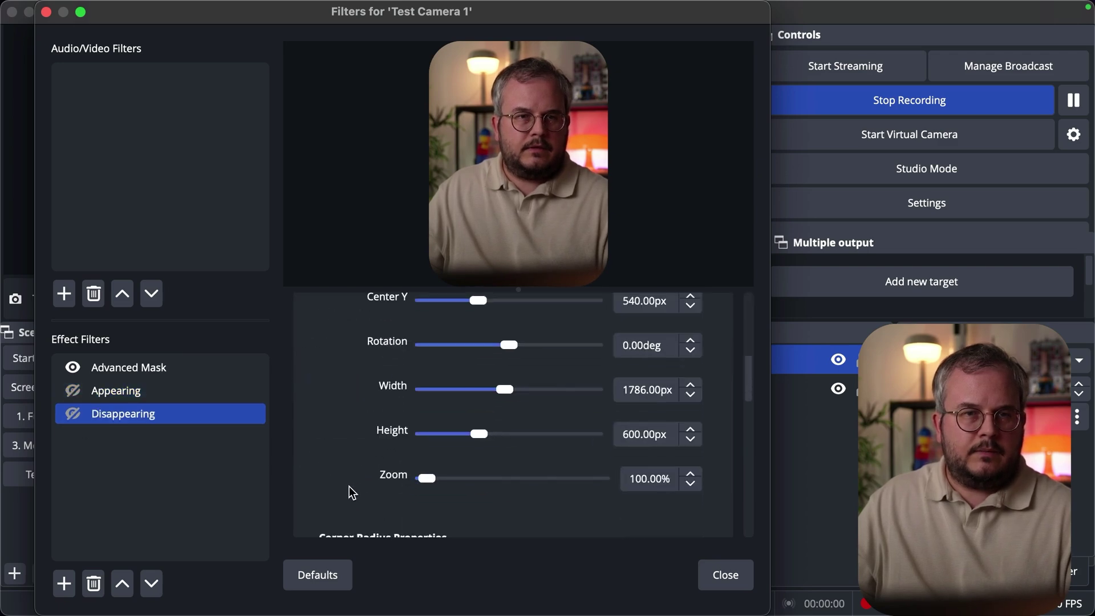
pyautogui.doubleClick(383, 406)
pyautogui.write('1000ms')
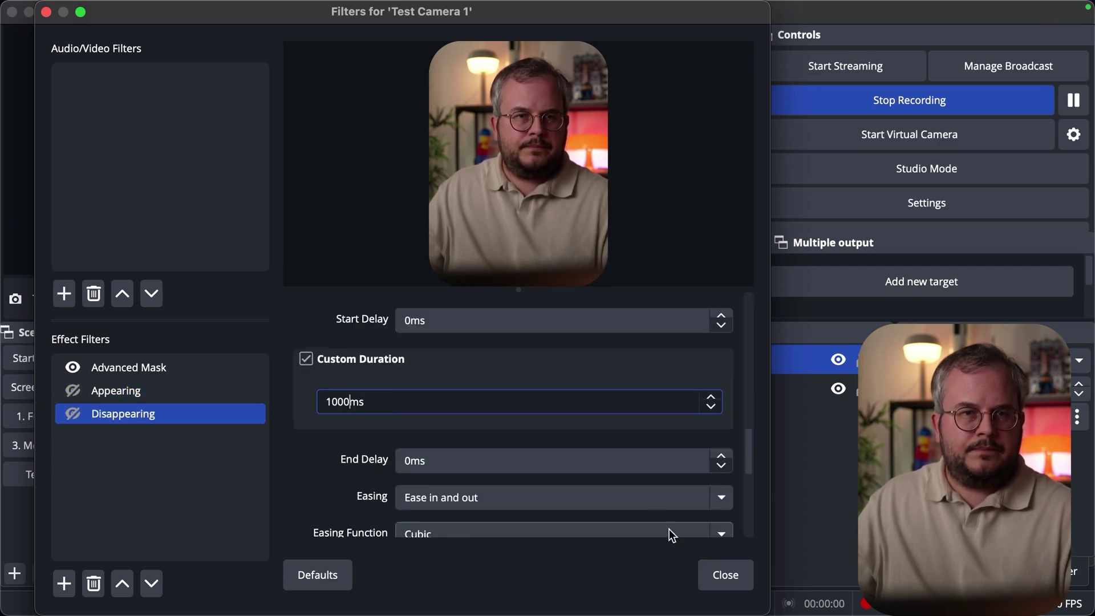
pyautogui.click(723, 579)
# Step: Switch Test 2, Test 1, Test 2 to preview the 1000 ms mask animation, then deselect the camera
pyautogui.click(36, 476)
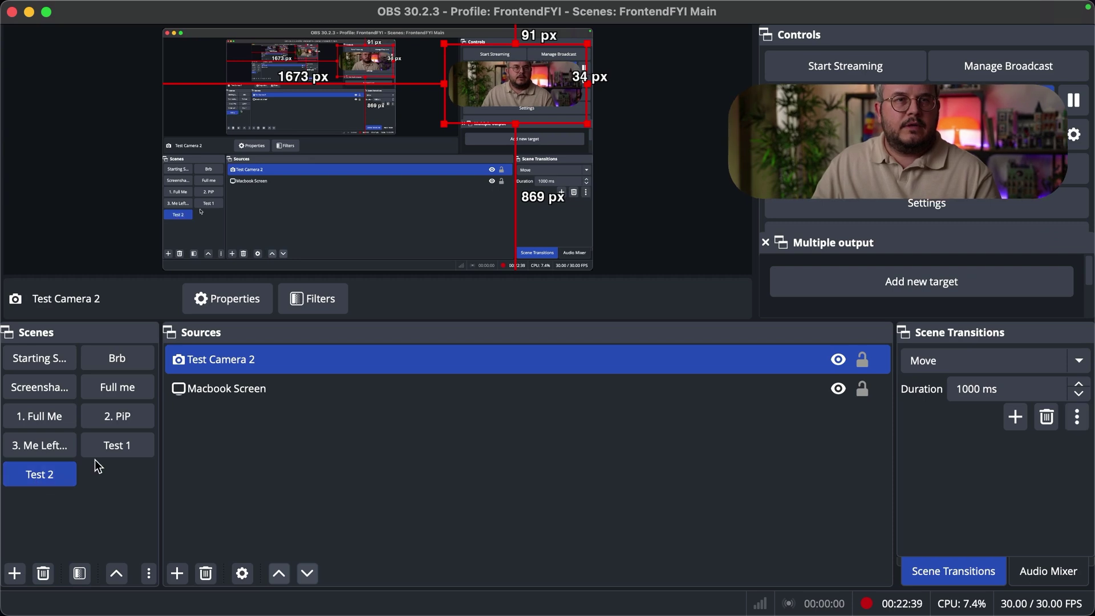
pyautogui.click(102, 448)
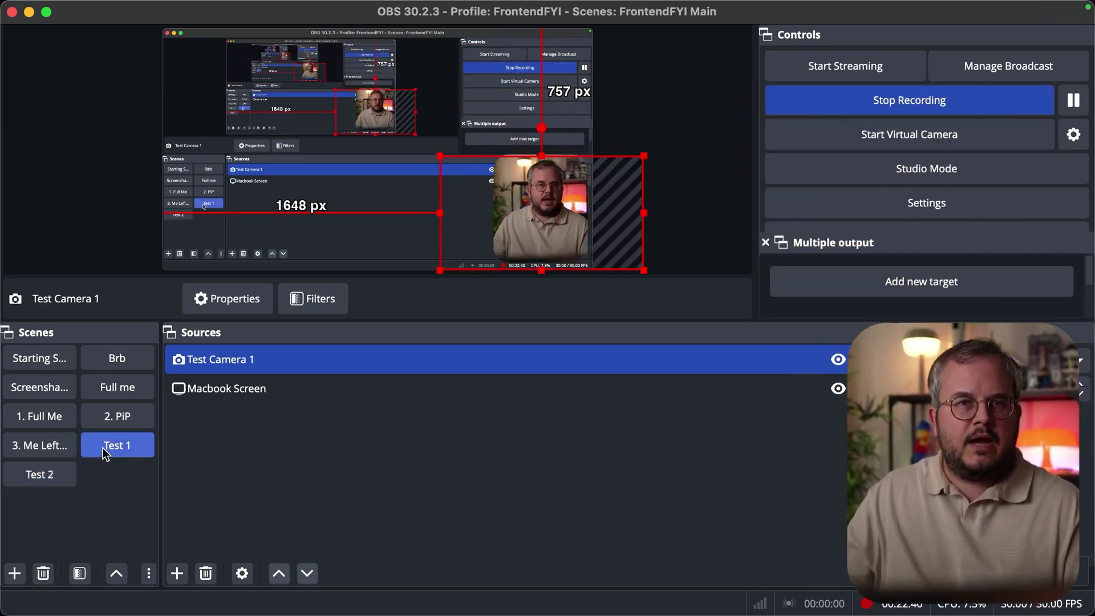
pyautogui.click(39, 481)
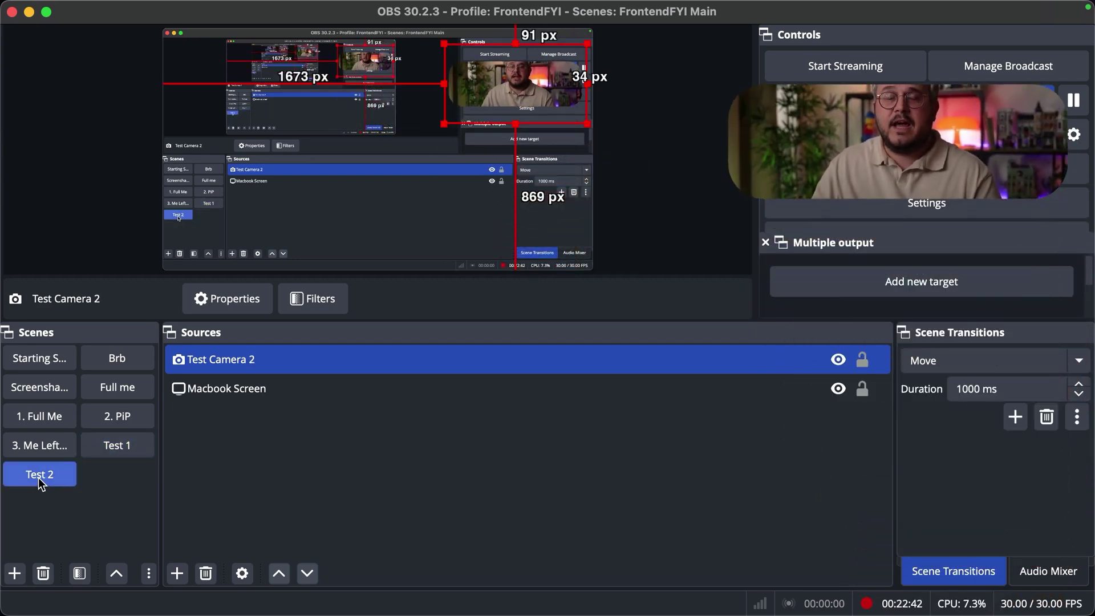
pyautogui.click(480, 512)
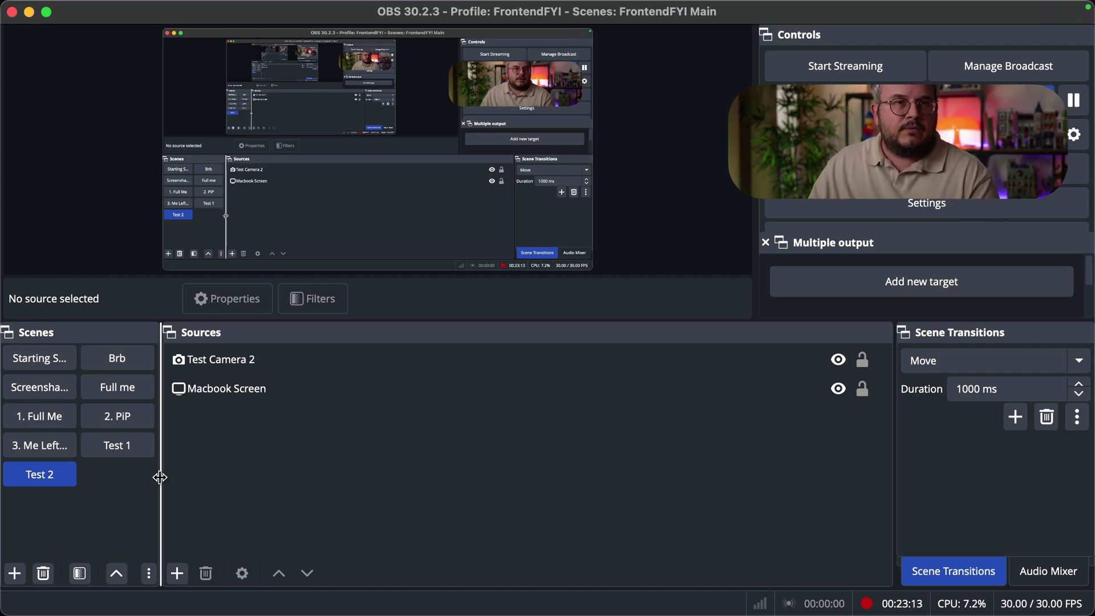
# Step: Switch to the 2. PiP scene and open the Webcam 2 source's filters
pyautogui.click(105, 415)
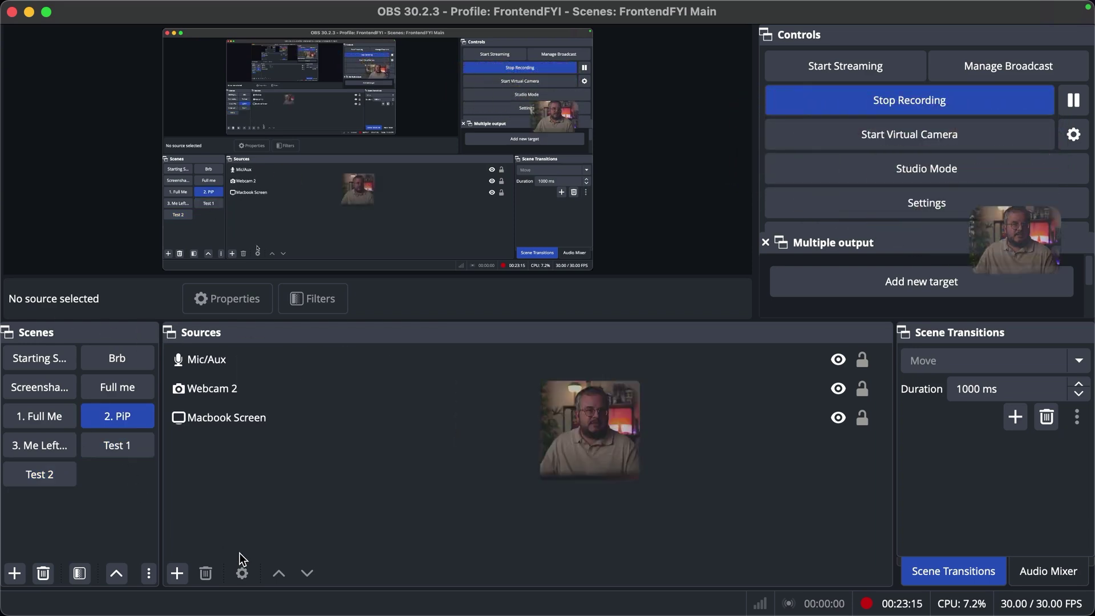
pyautogui.click(391, 407)
pyautogui.click(366, 556)
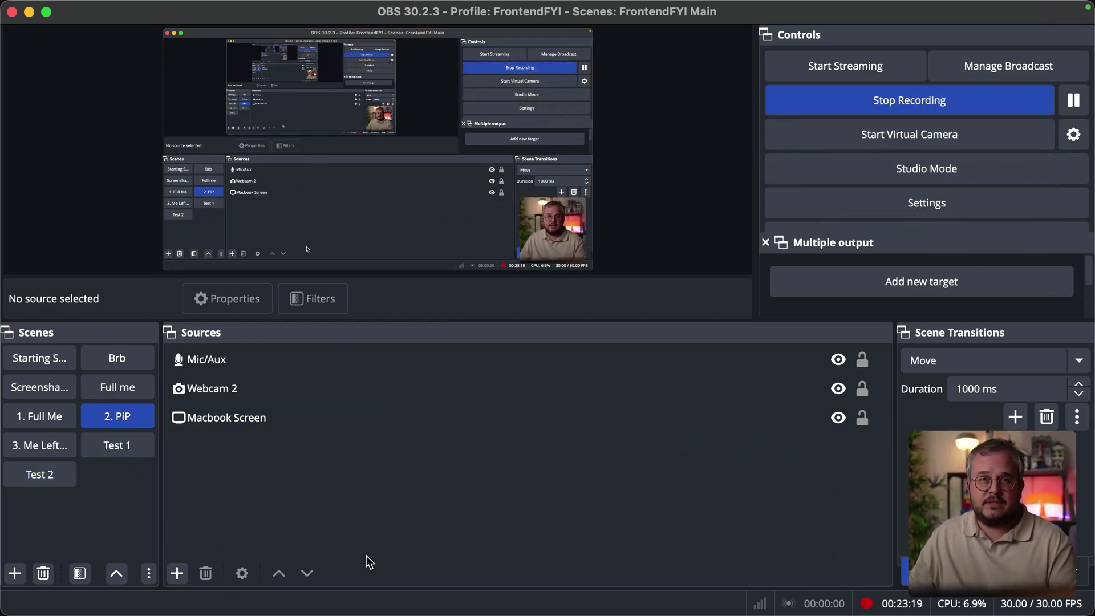
pyautogui.click(238, 410)
pyautogui.click(231, 390)
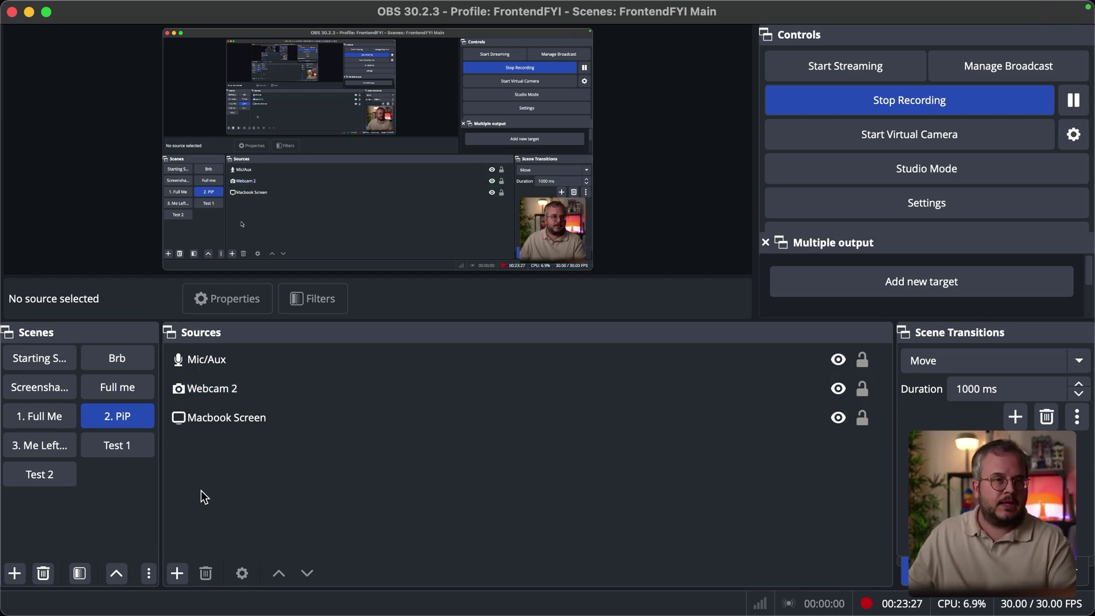
pyautogui.rightClick(213, 389)
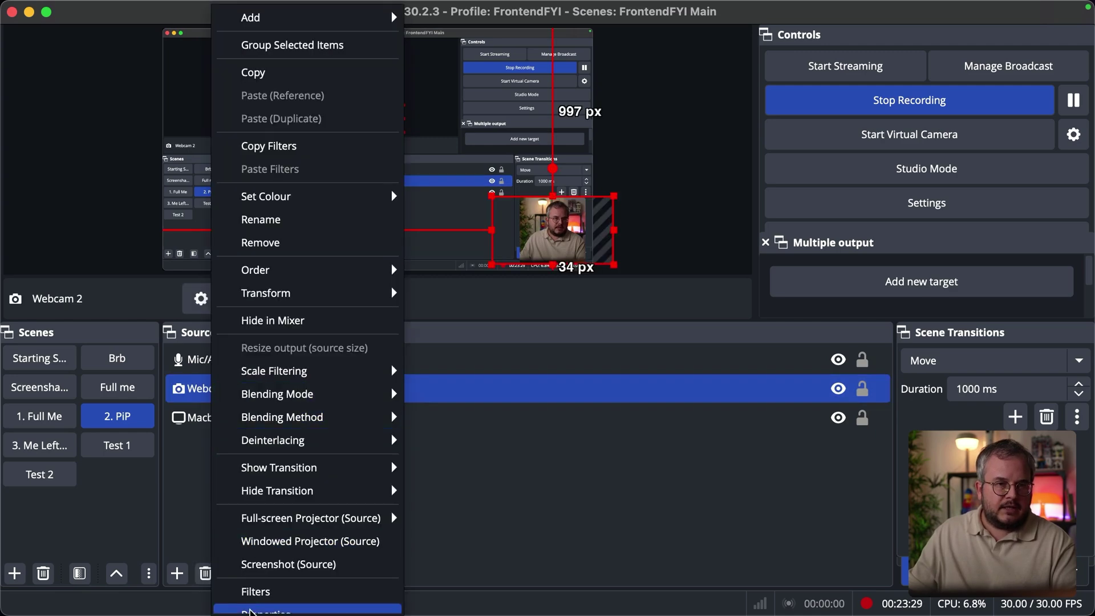
pyautogui.click(255, 591)
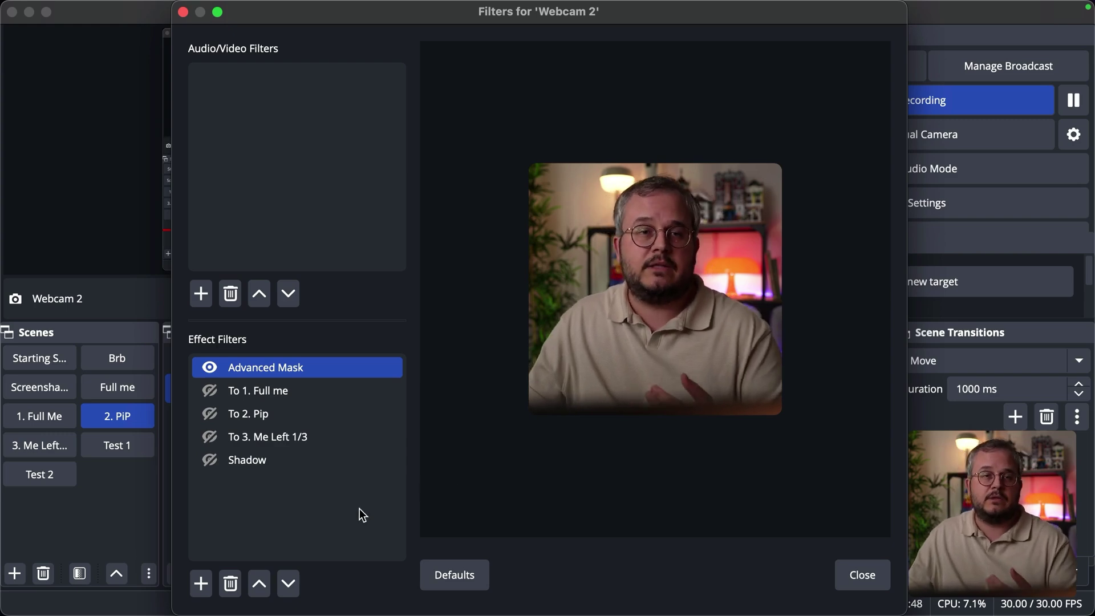
# Step: Move from OBS to the Stream Deck app showing Stream Deck Neo's Profile 1 keys
pyautogui.click(110, 398)
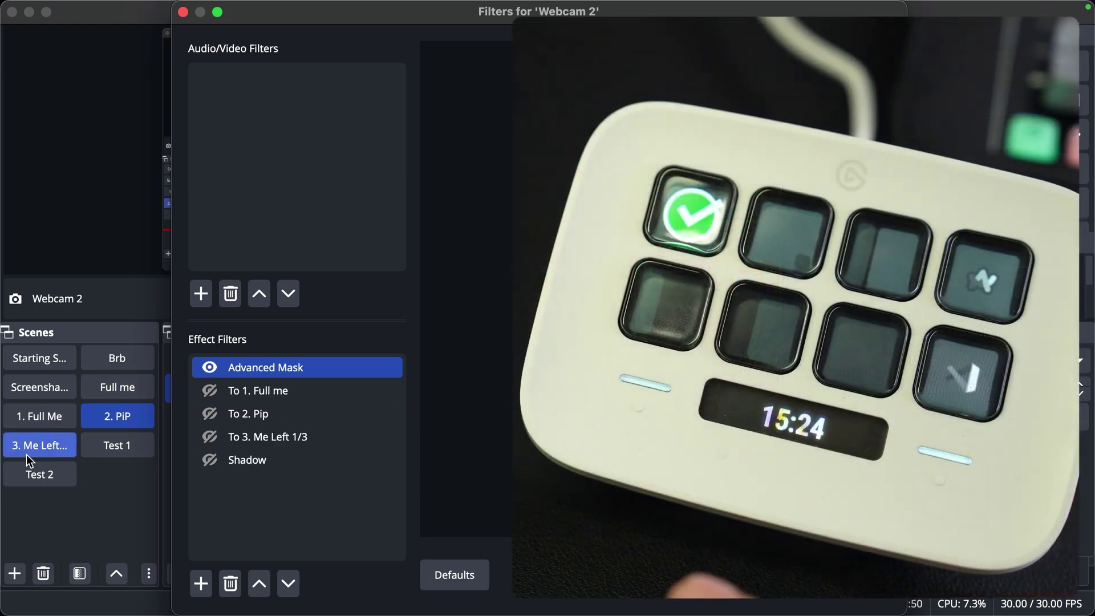
pyautogui.click(269, 419)
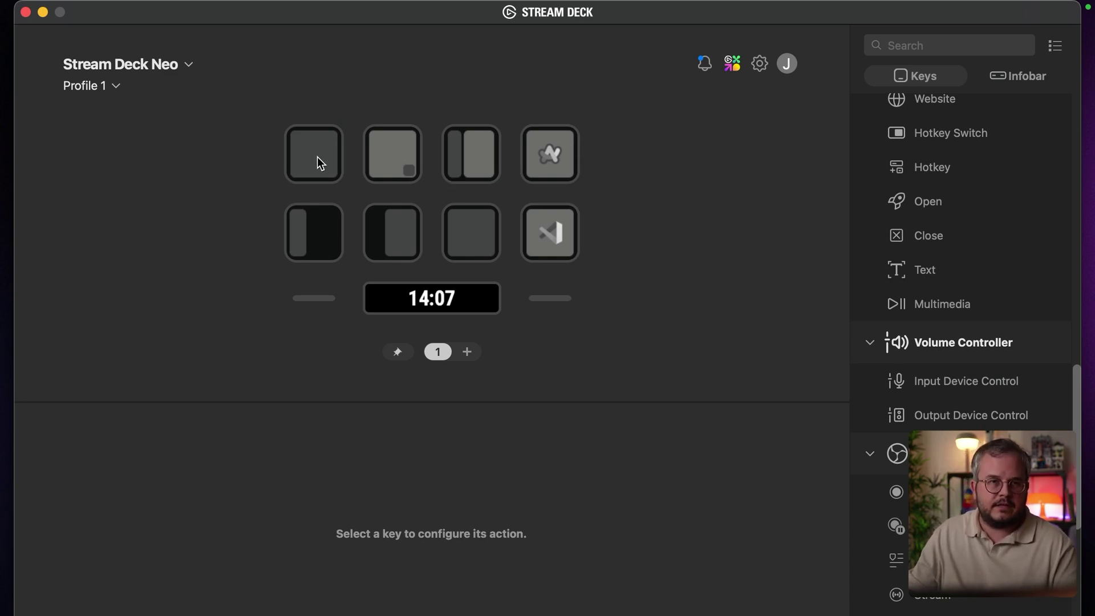
# Step: Select the top-left Full me key and expand its 4-action multi-action list
pyautogui.click(306, 161)
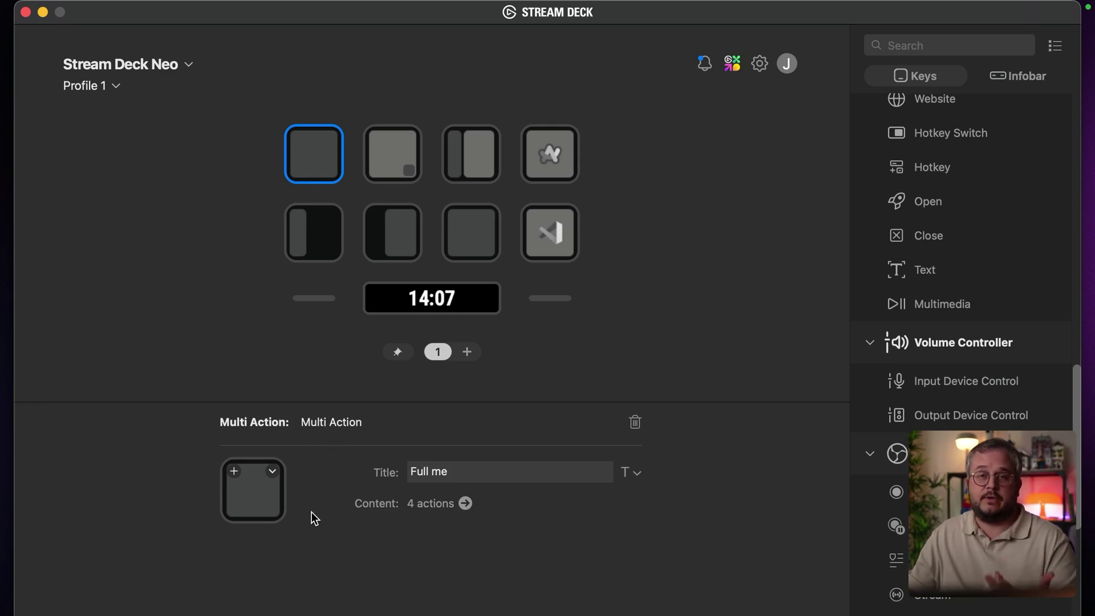
pyautogui.click(466, 503)
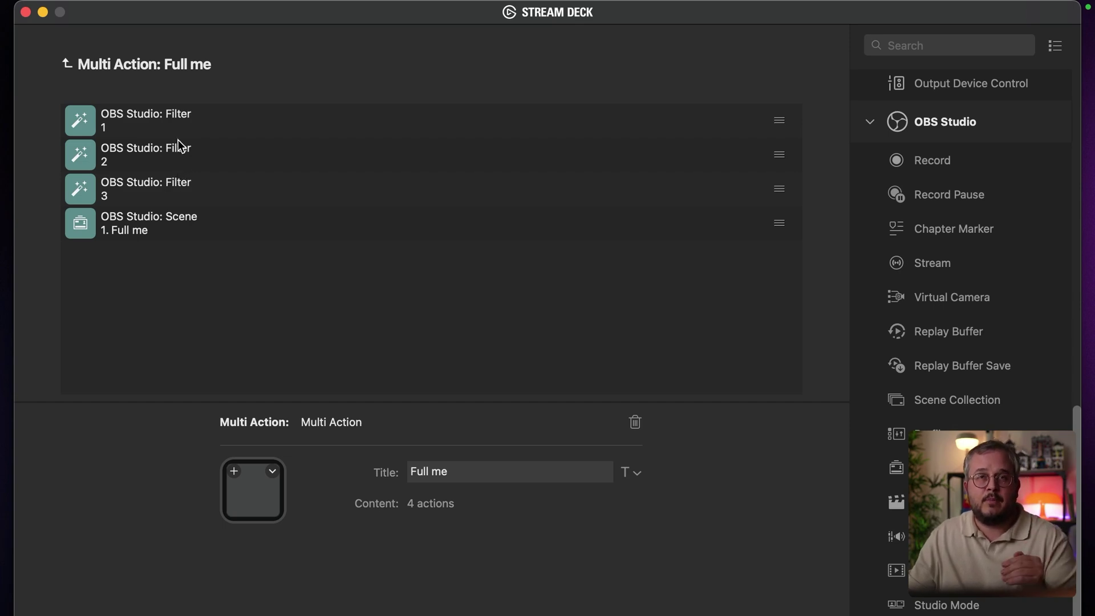
# Step: Check the two filter actions: each enables 'To 1. Full me', on Webcam 1 then Webcam 2
pyautogui.click(133, 115)
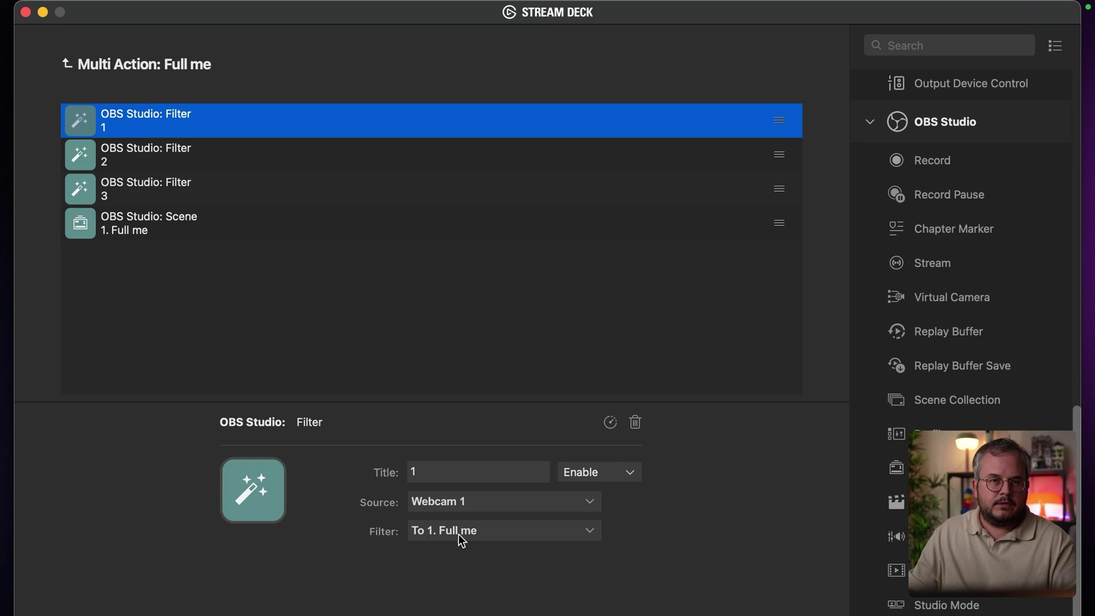
pyautogui.click(239, 163)
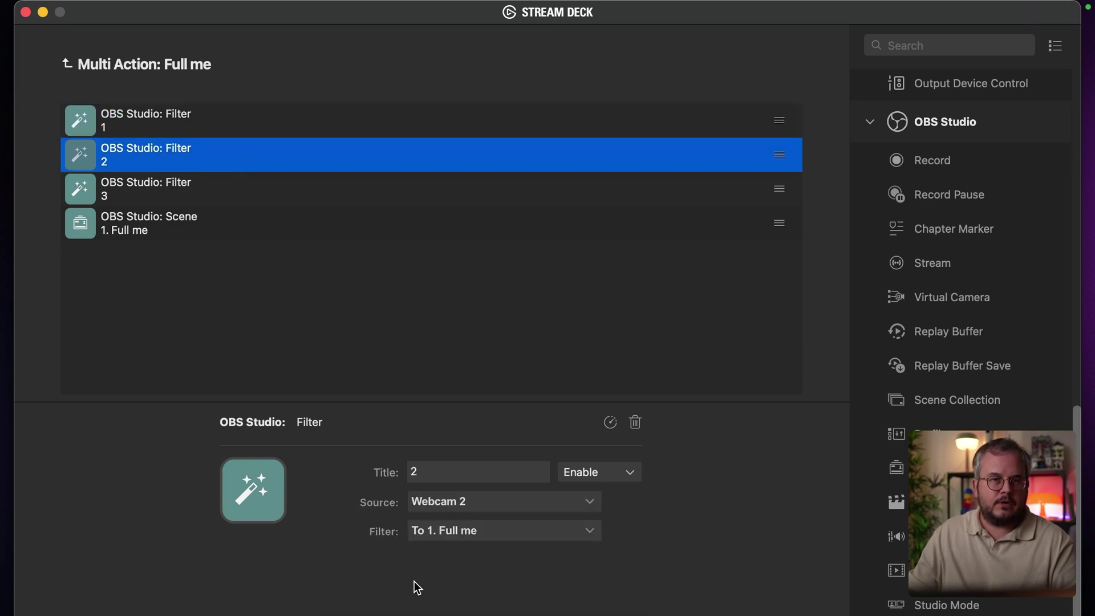